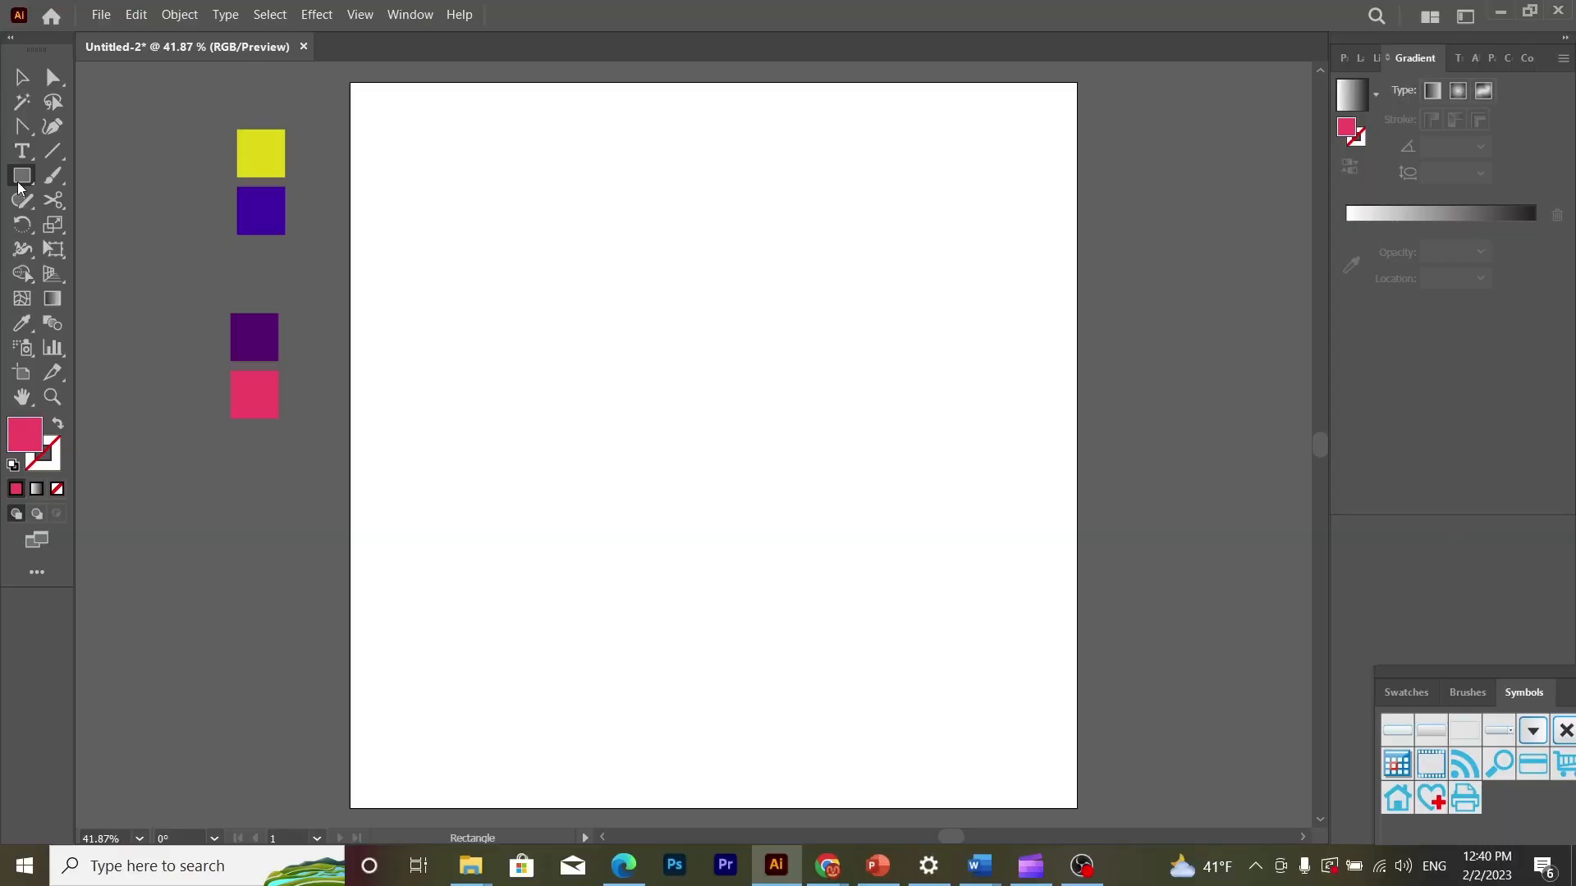
- Draw a tall, narrow pink rounded rectangle in the upper middle of the artboard with the Rounded Rectangle tool
click(27, 198)
click(22, 175)
click(110, 205)
drag(566, 271, 626, 452)
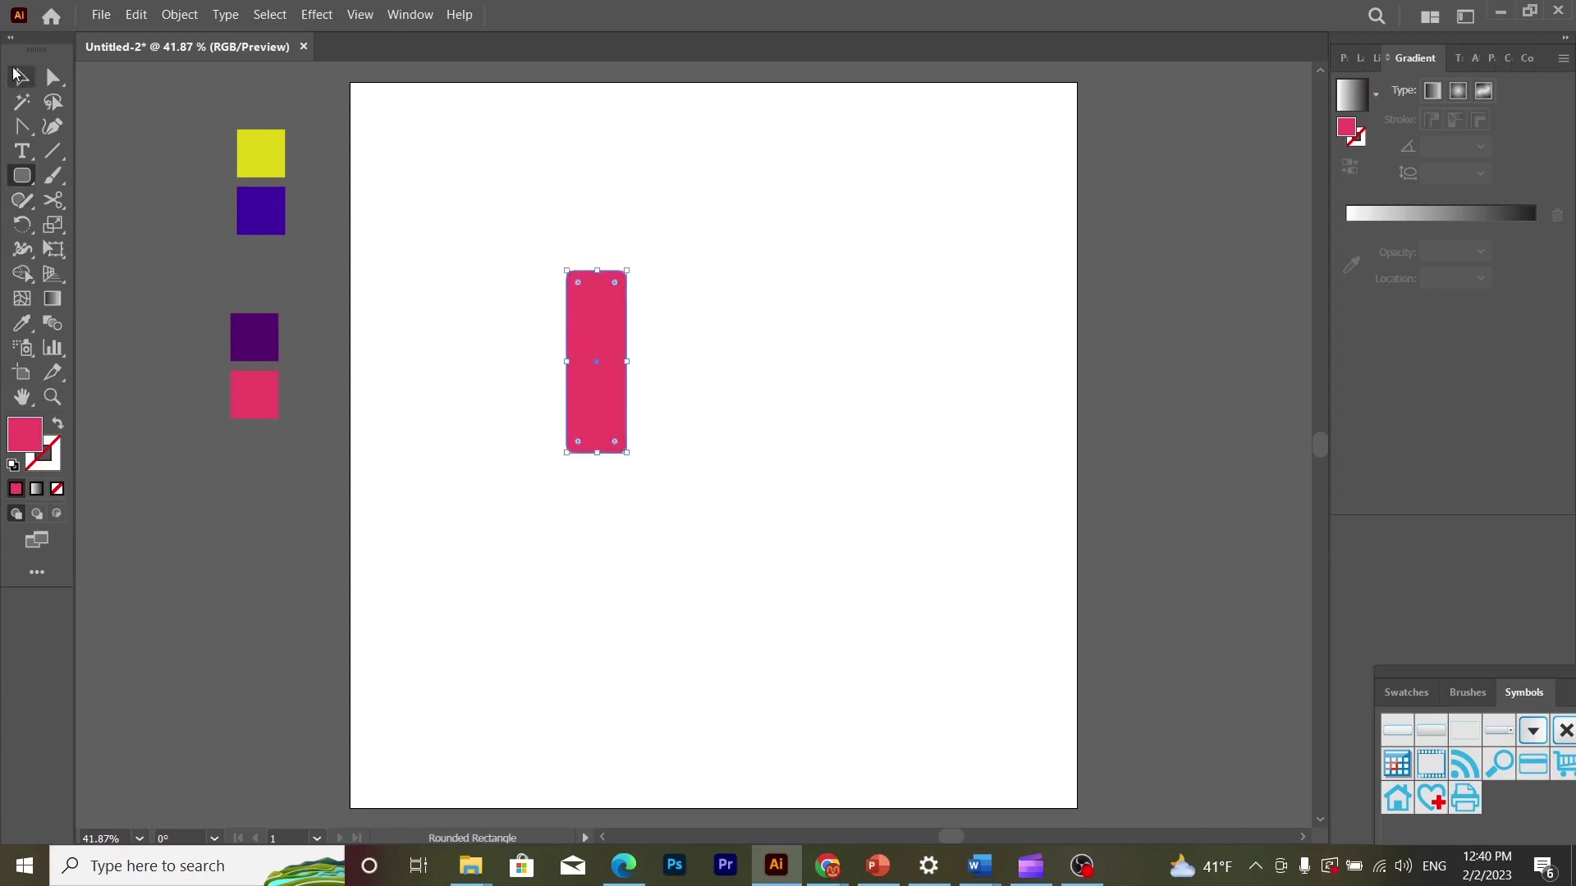
- Round the rectangle's two upper corners fully so its upper end forms a semicircle
key(a)
drag(529, 254, 751, 340)
drag(580, 285, 676, 411)
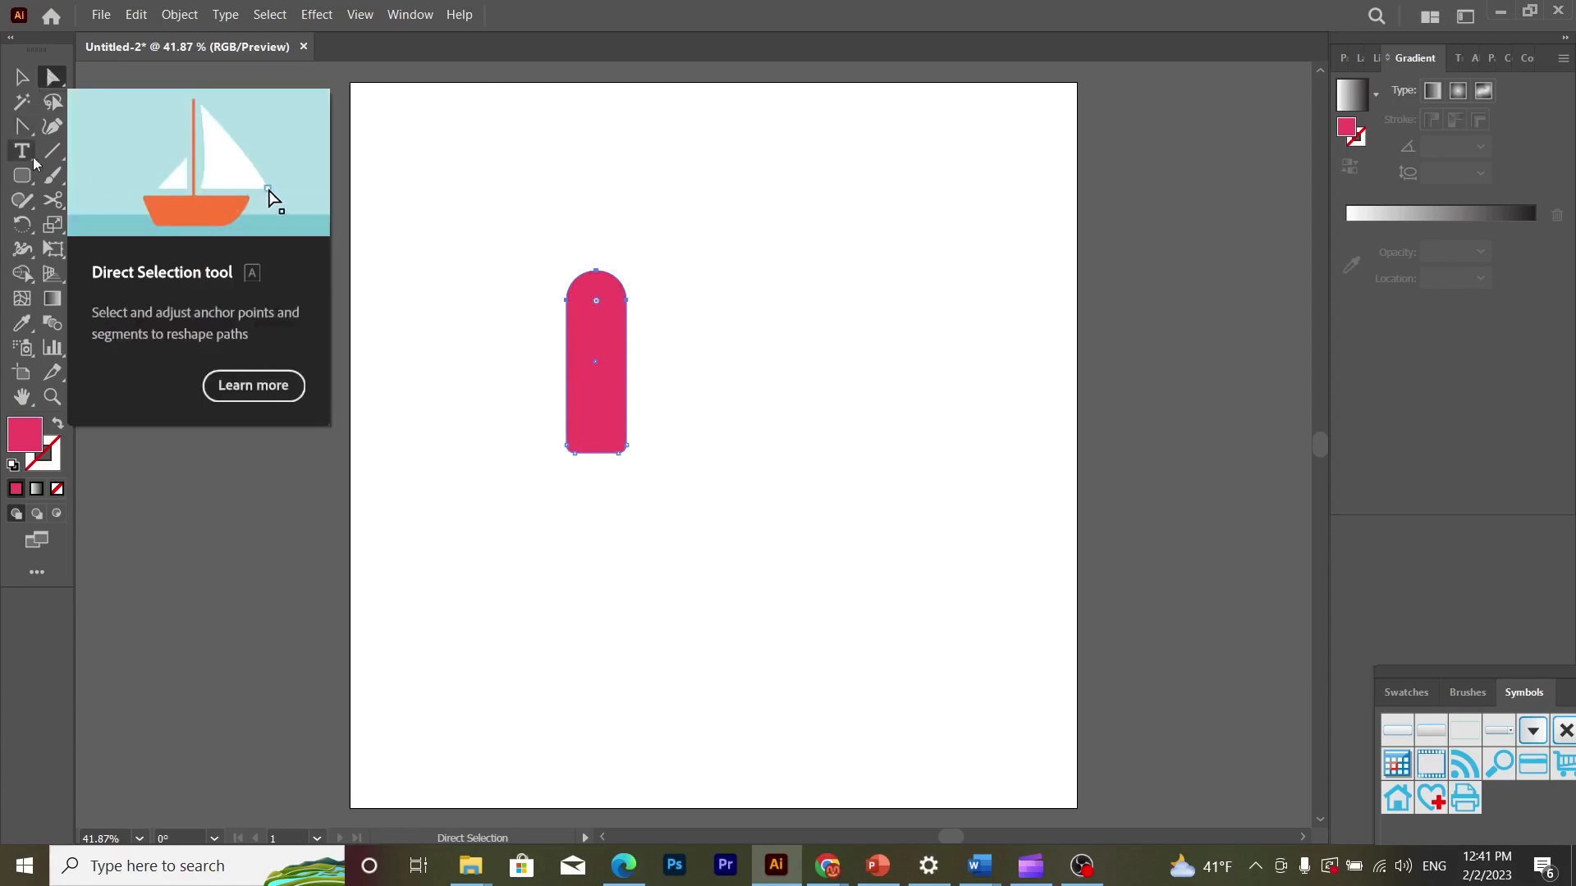
- Cut the path at both lower corners with the Scissors tool and delete the short bottom segment
click(54, 202)
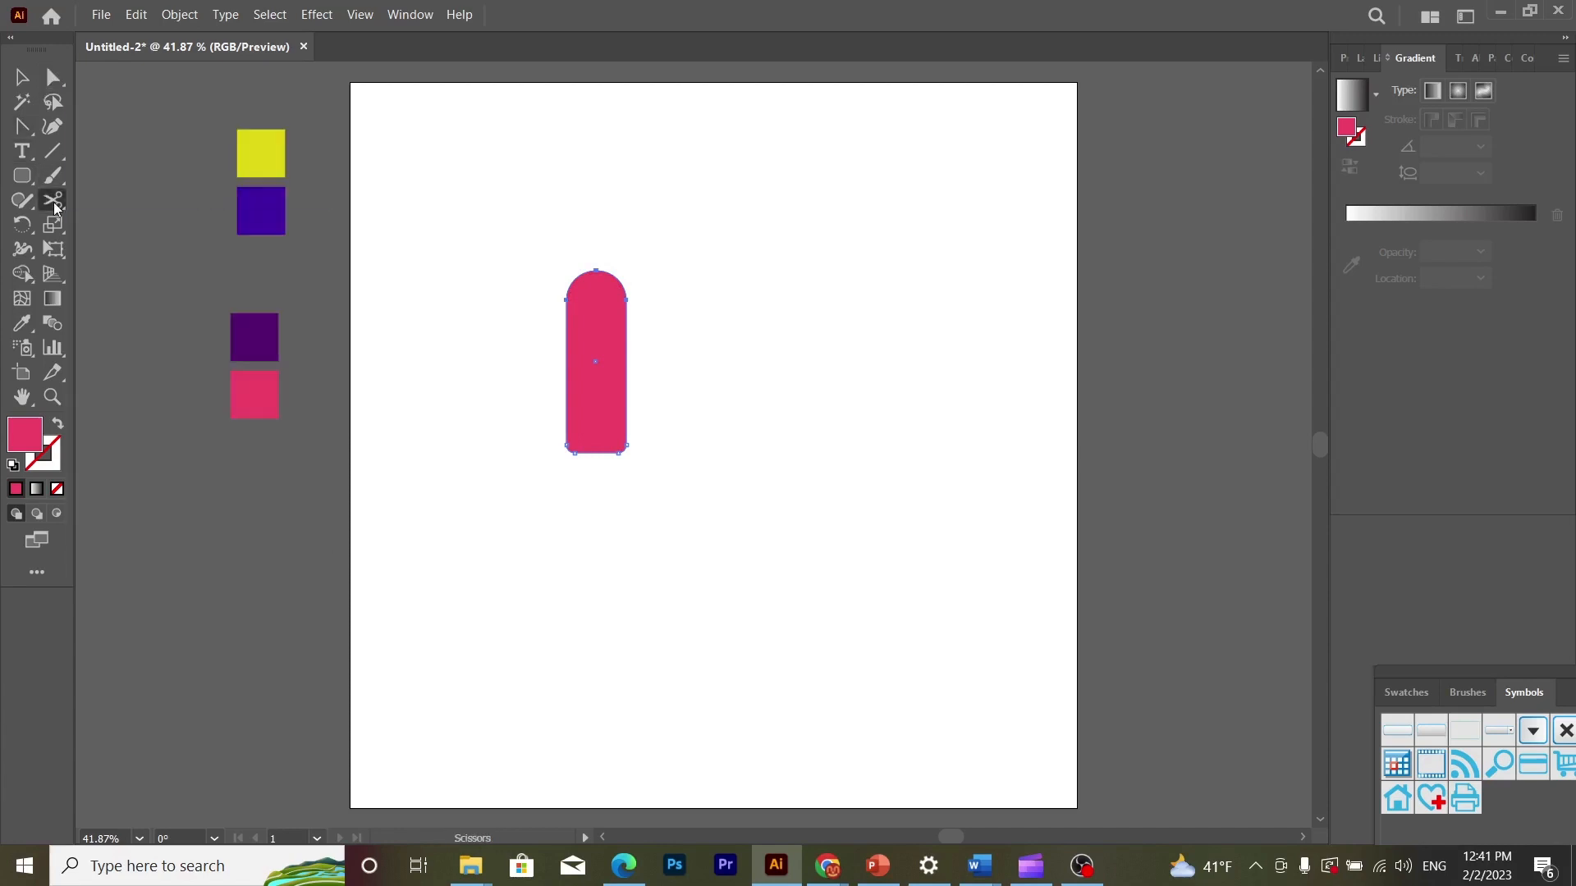
click(567, 447)
click(626, 447)
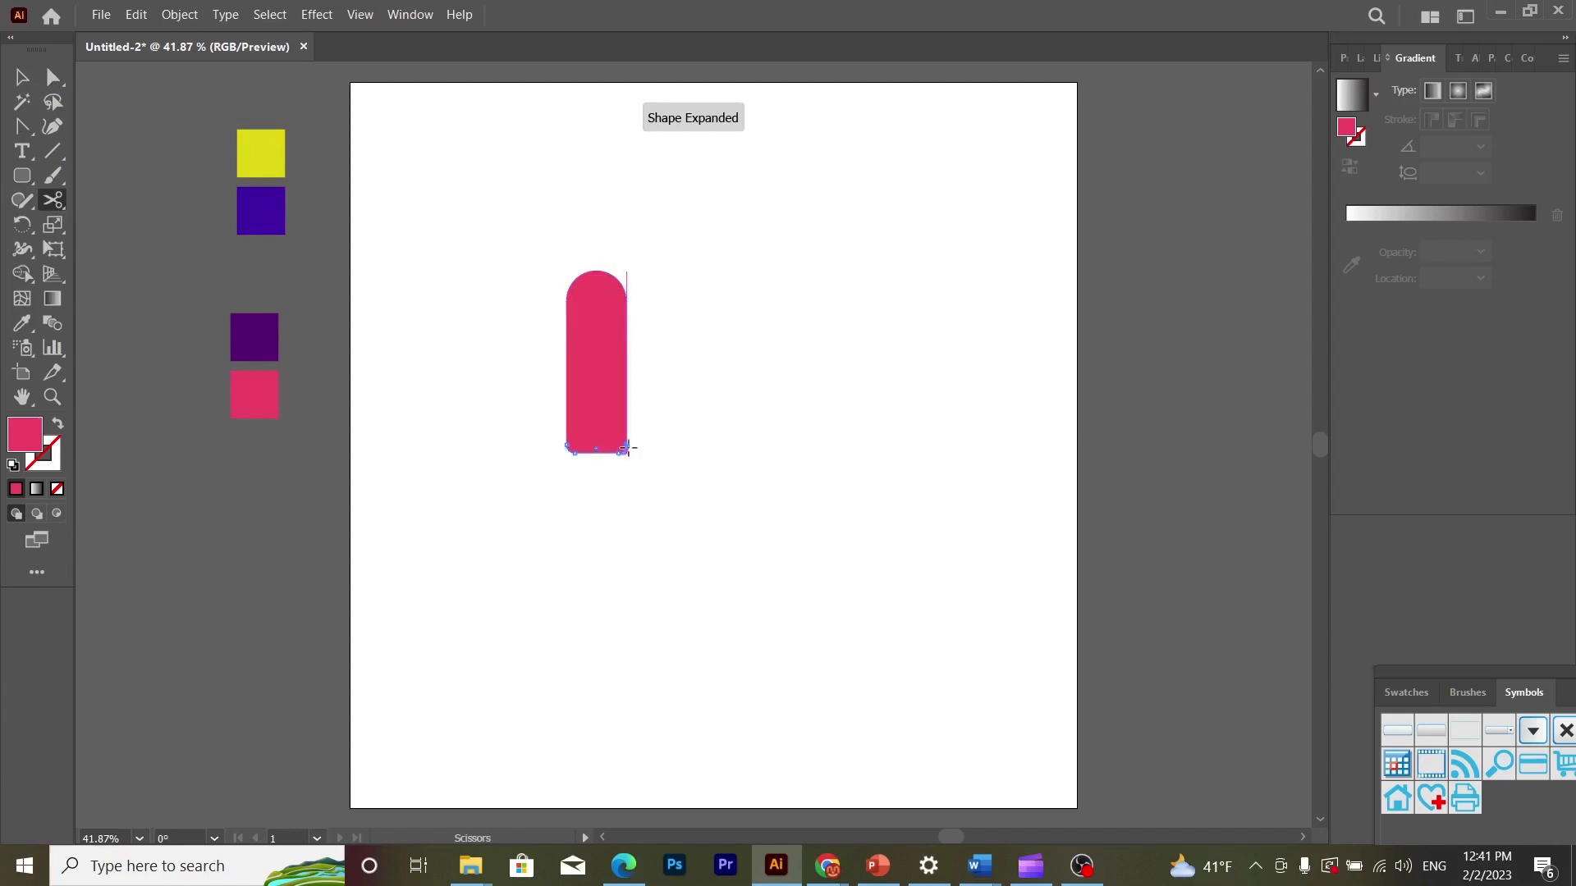
click(25, 75)
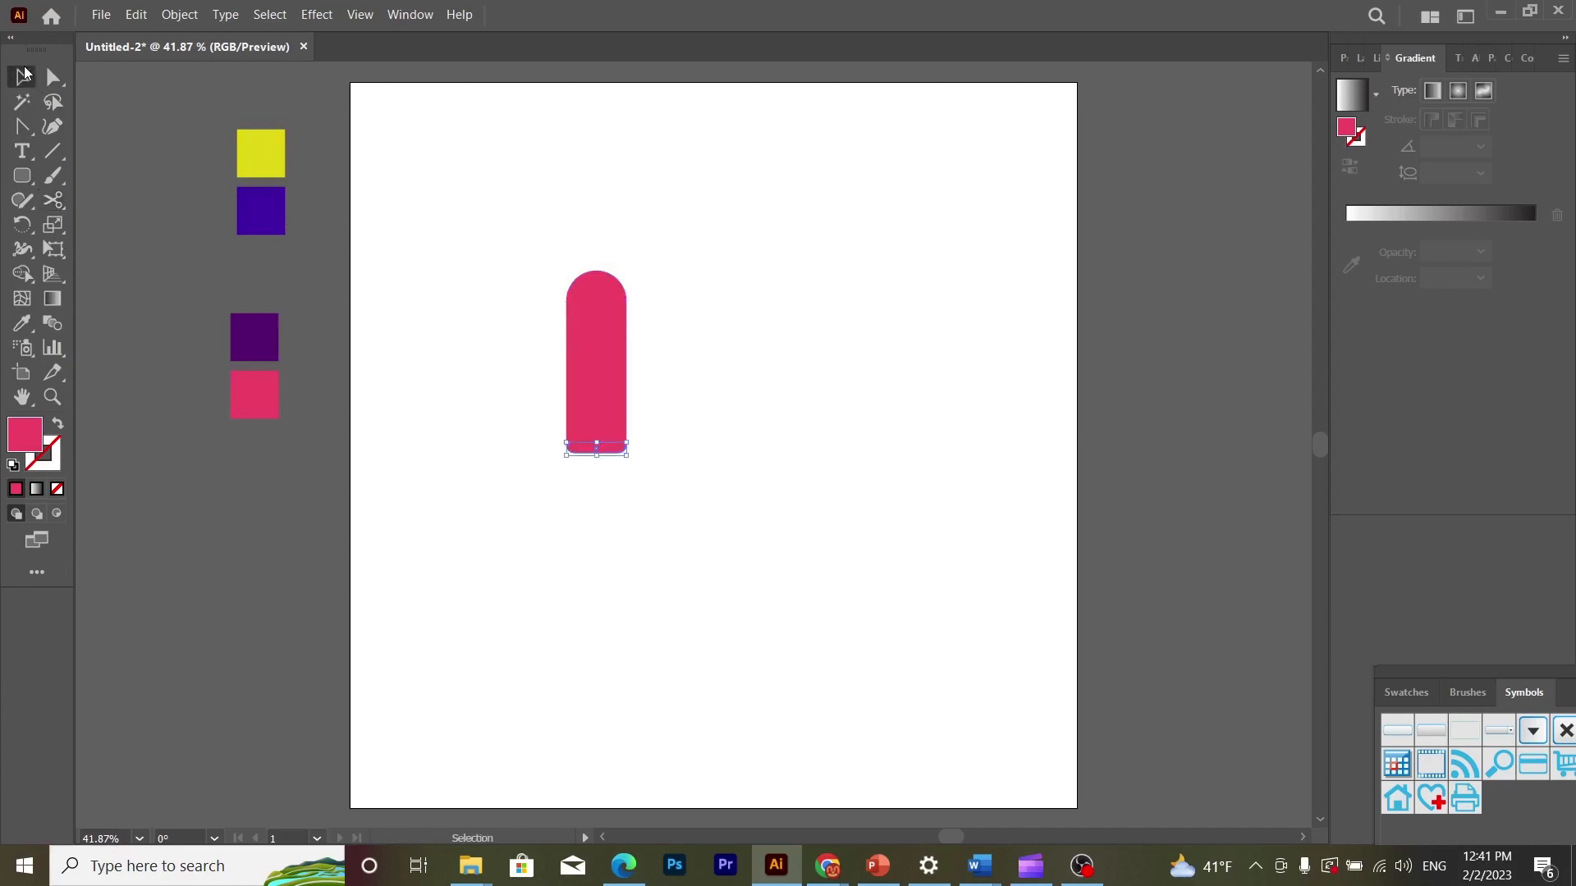
click(632, 550)
drag(592, 437, 592, 434)
key(Delete)
- Swap the shape's fill and stroke, and move its lower-left end anchor onto the lower-right one to form a pointed petal
drag(525, 320, 684, 427)
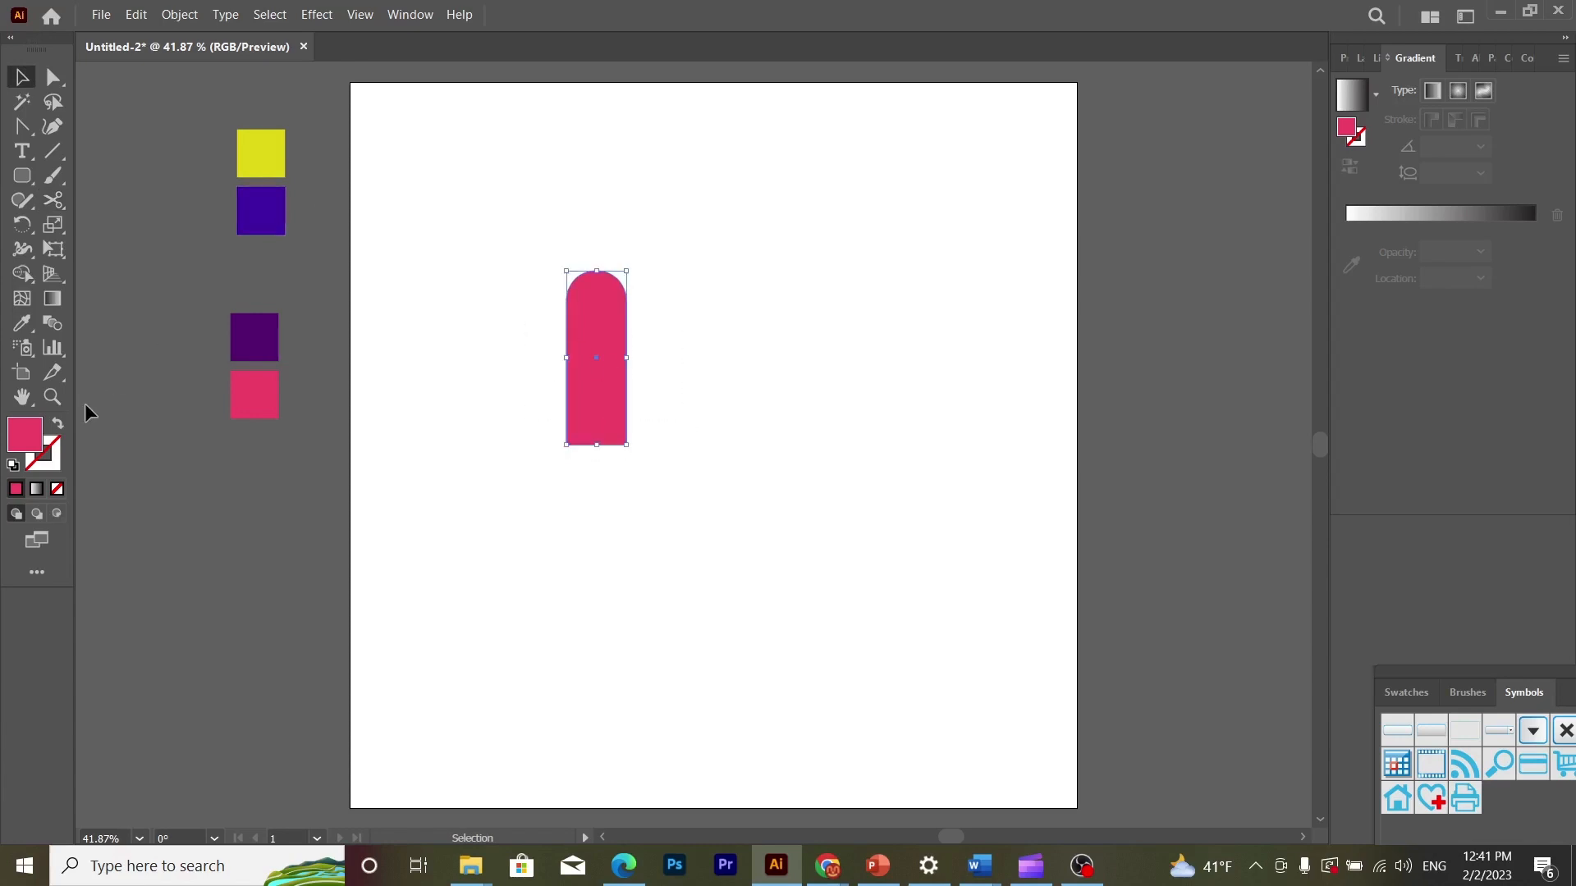
click(59, 424)
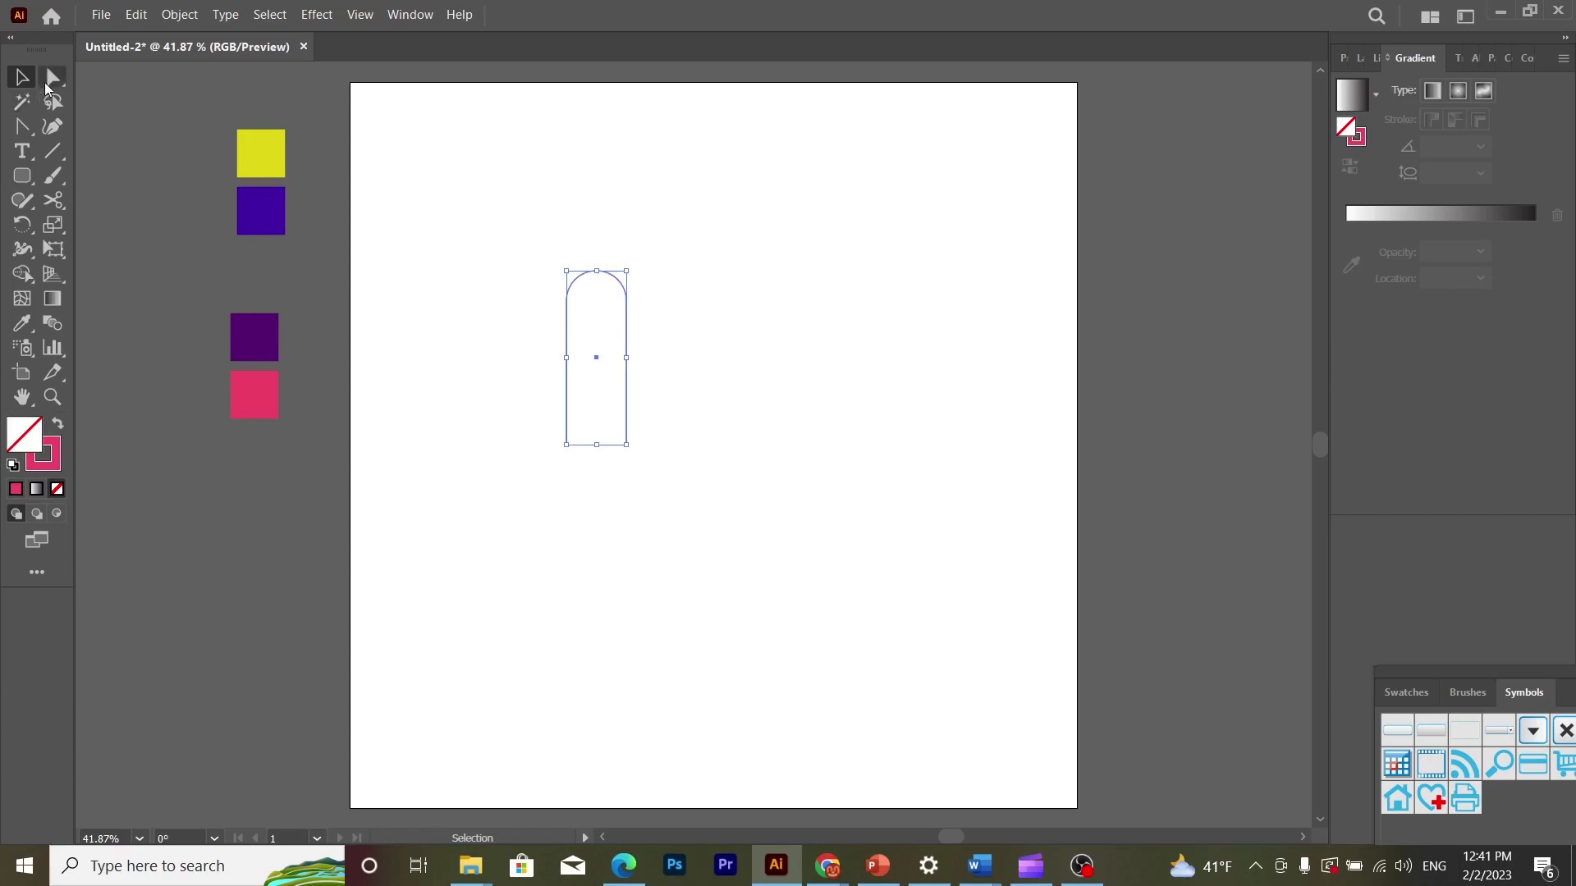
click(50, 84)
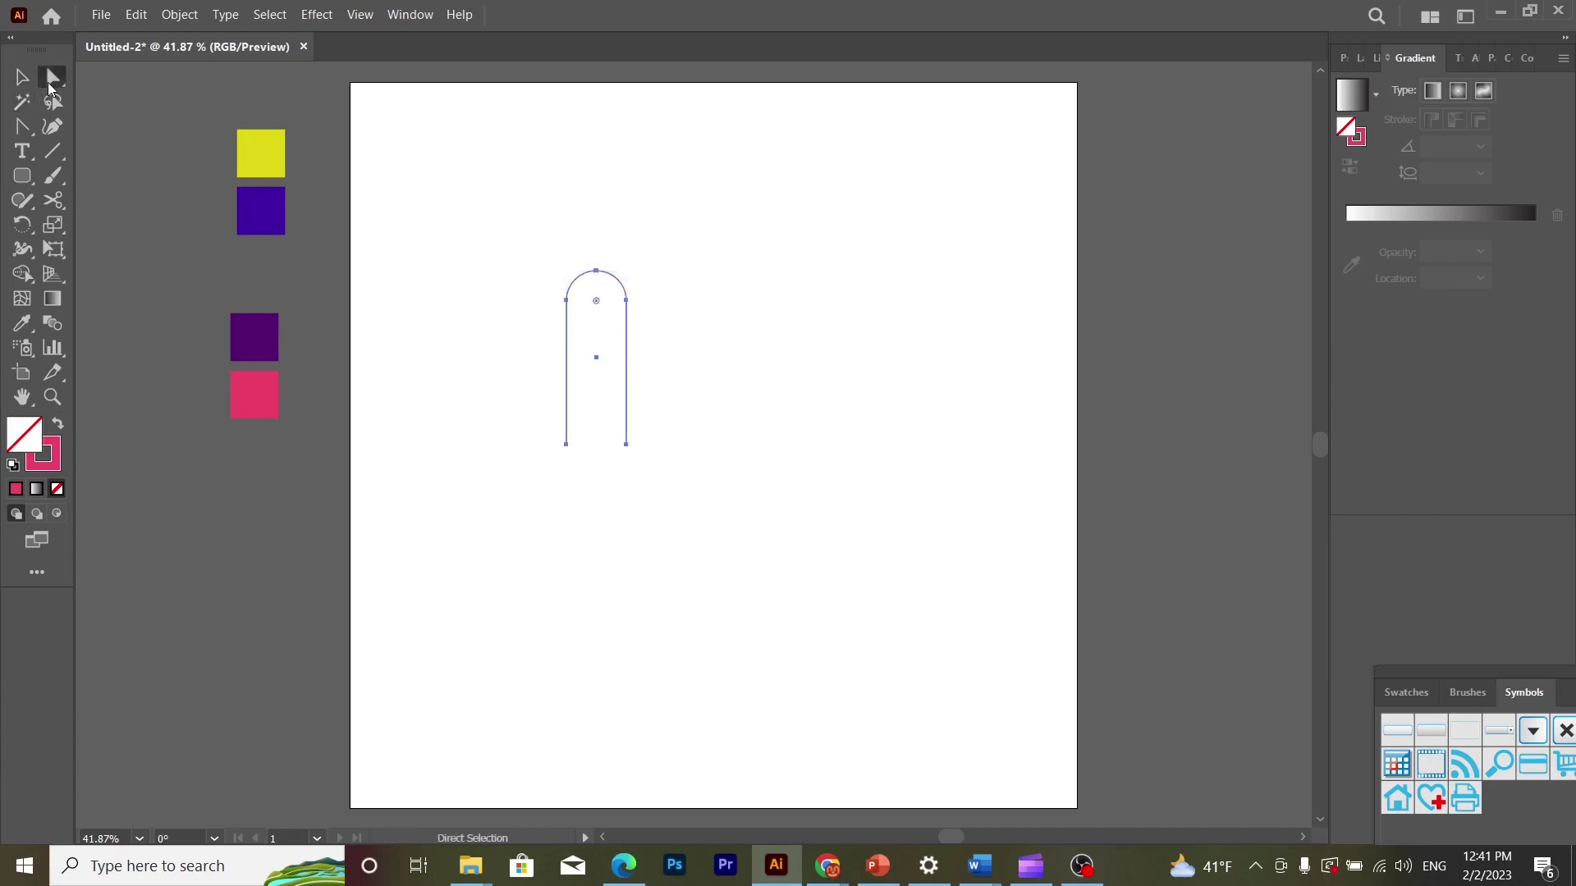
click(565, 445)
drag(564, 446, 625, 447)
click(701, 478)
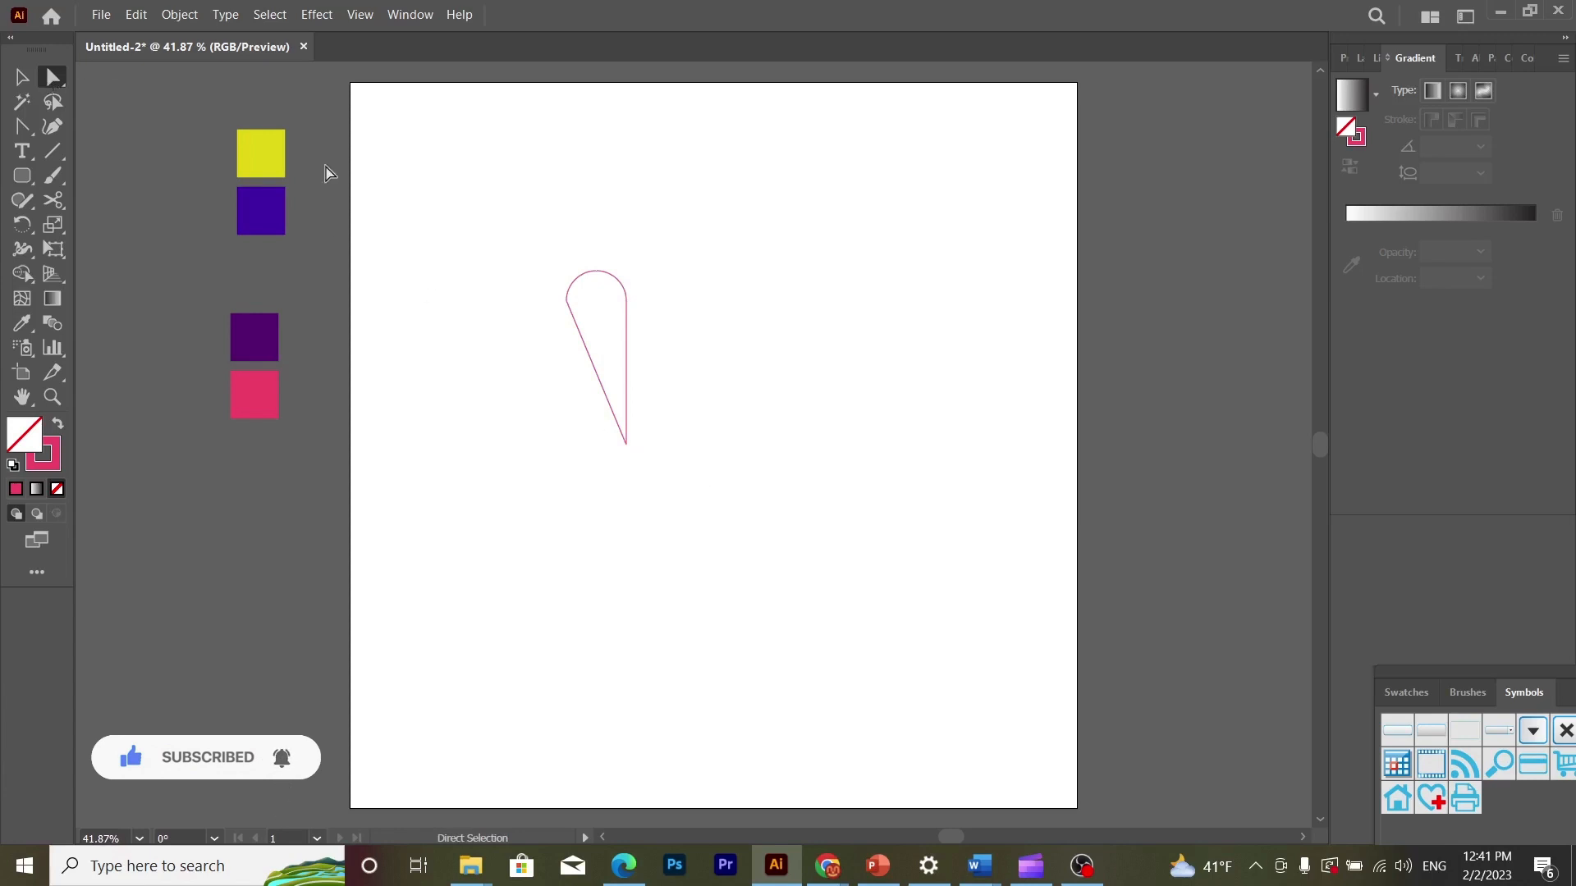
- Round the corner where the petal's arc meets its slanted left edge
drag(565, 297, 679, 306)
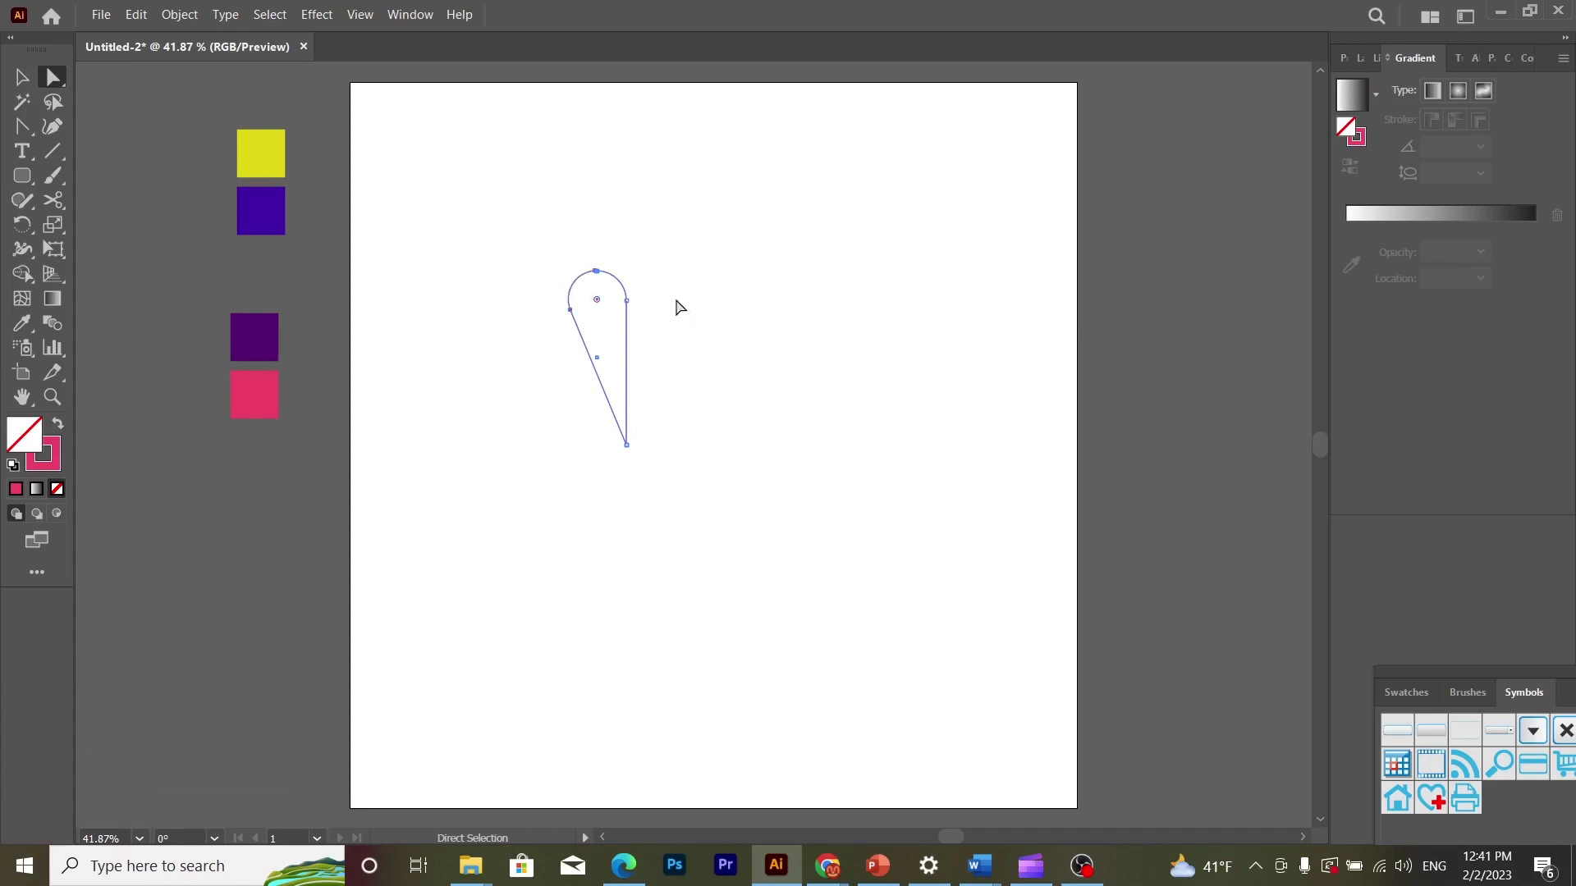
key(v)
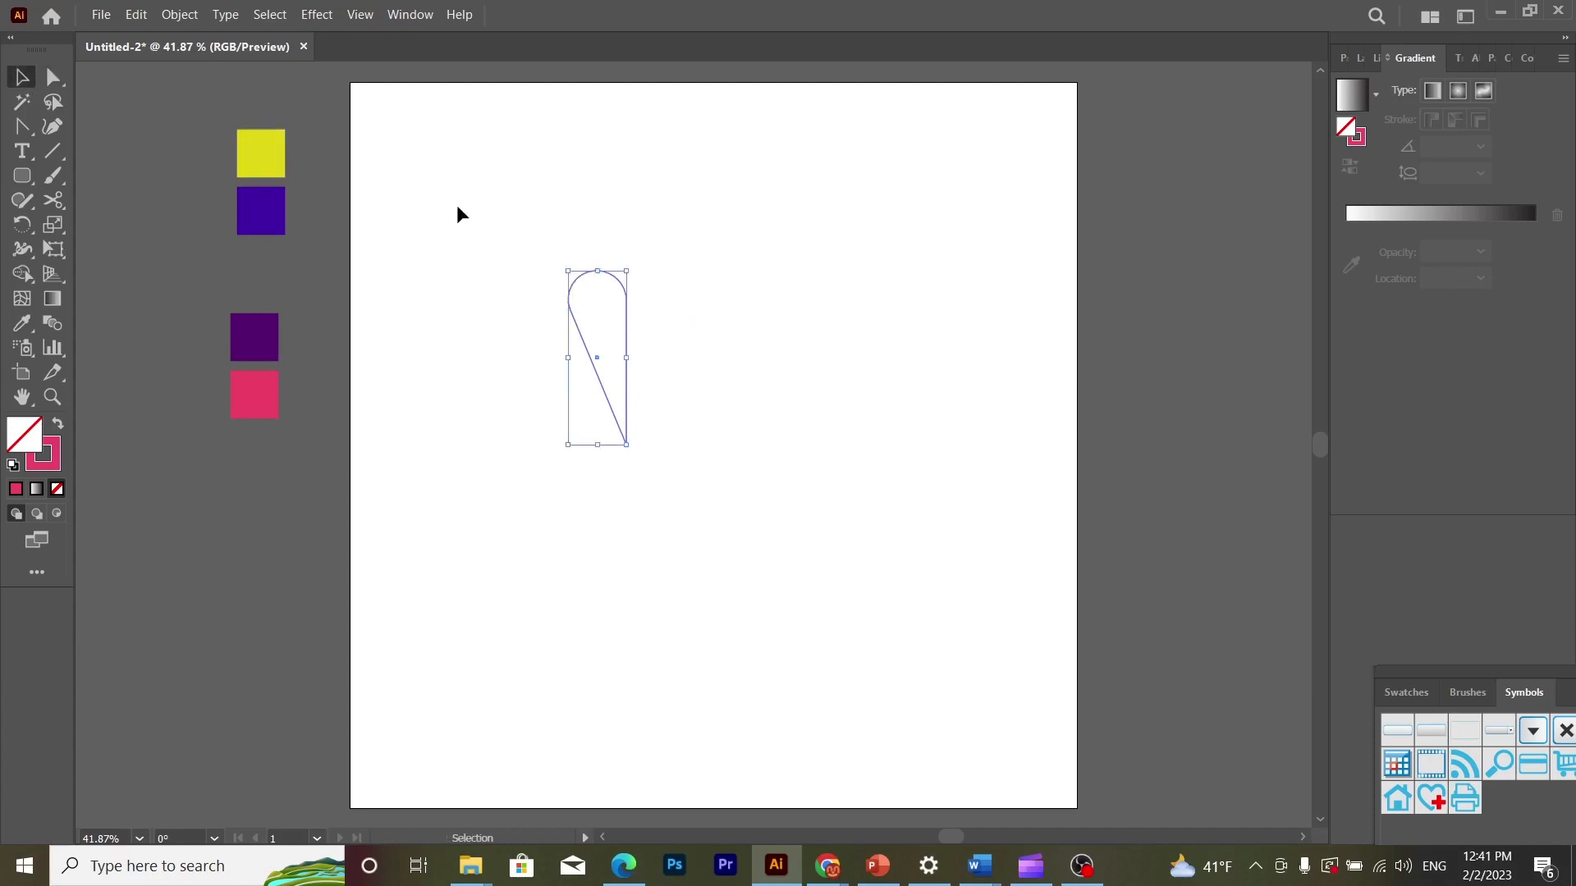
click(458, 210)
- Set the petal outline's stroke weight to 3 pt
click(567, 304)
key(ctrl+plus)
key(ctrl+plus)
key(ctrl+plus)
key(ctrl+plus)
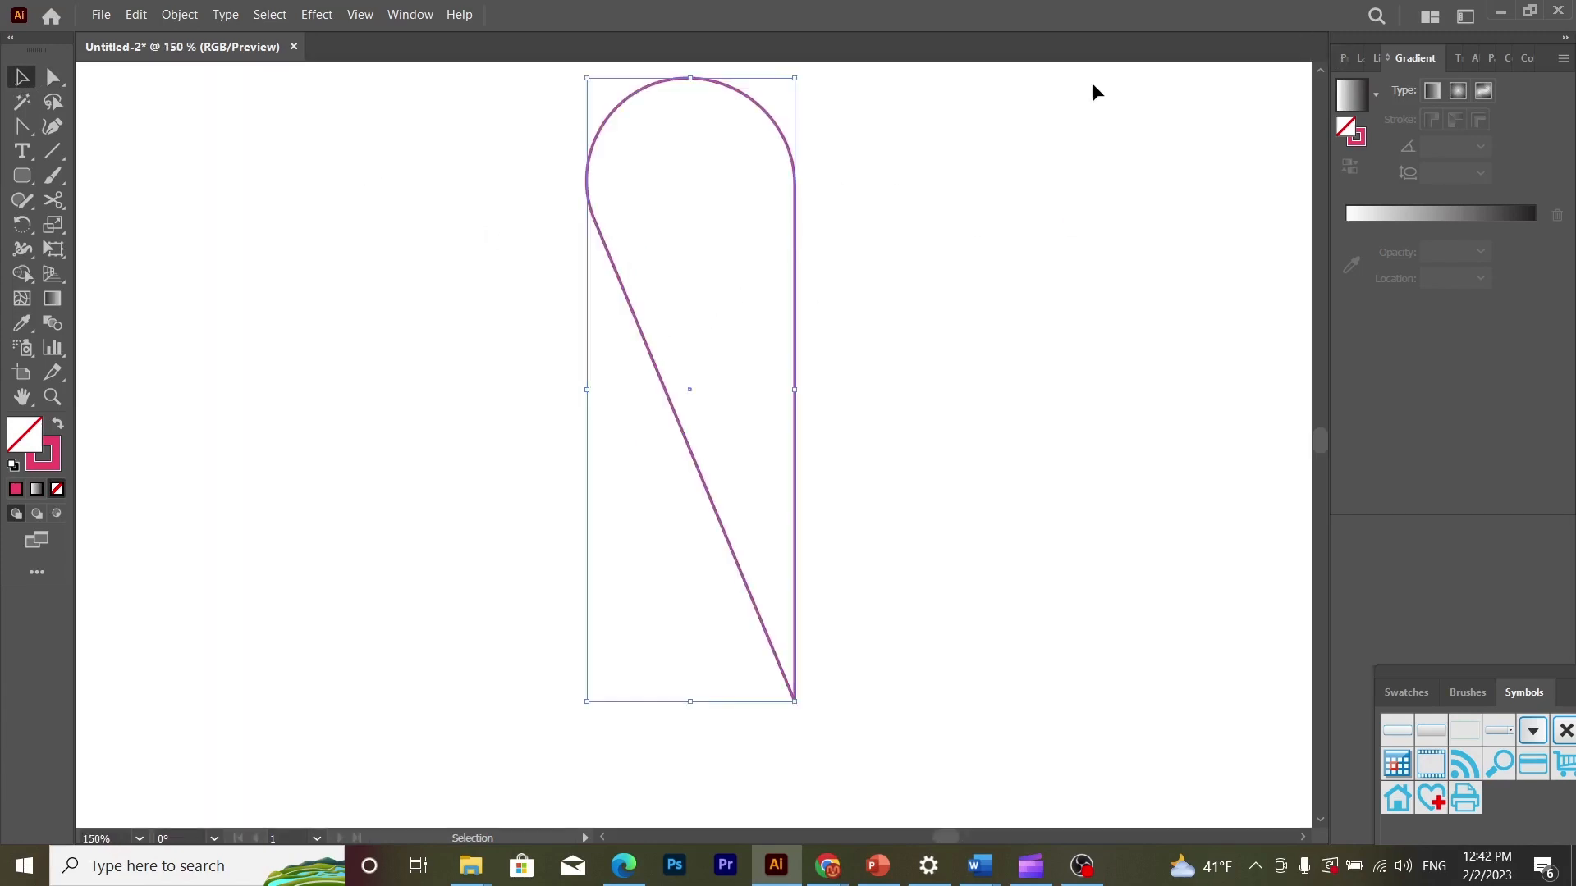
click(1338, 65)
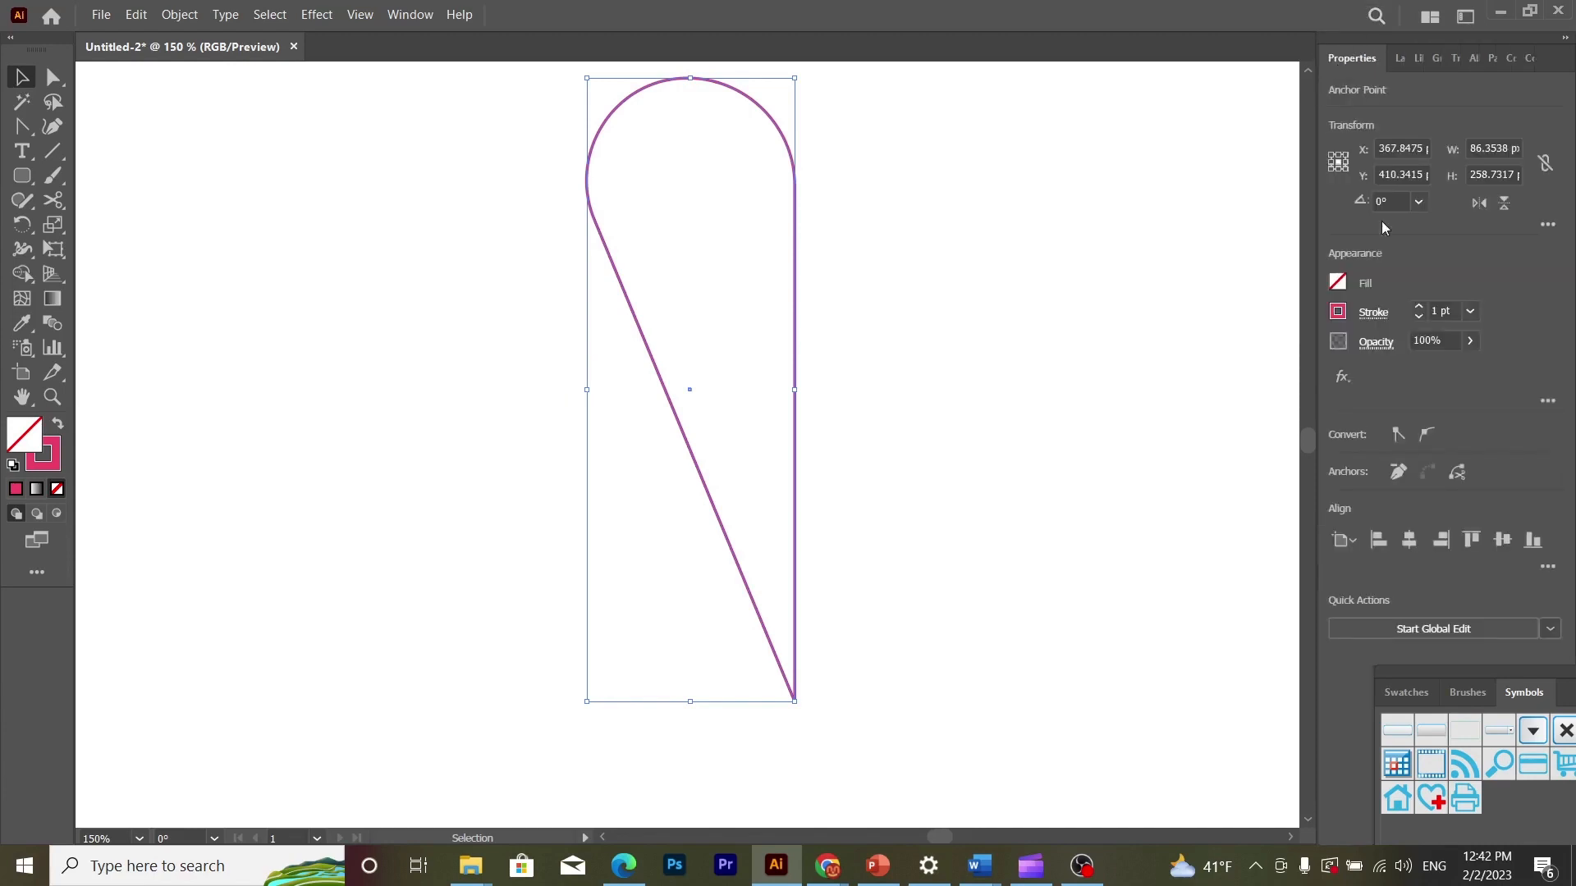
click(1416, 306)
click(1416, 306)
click(1085, 329)
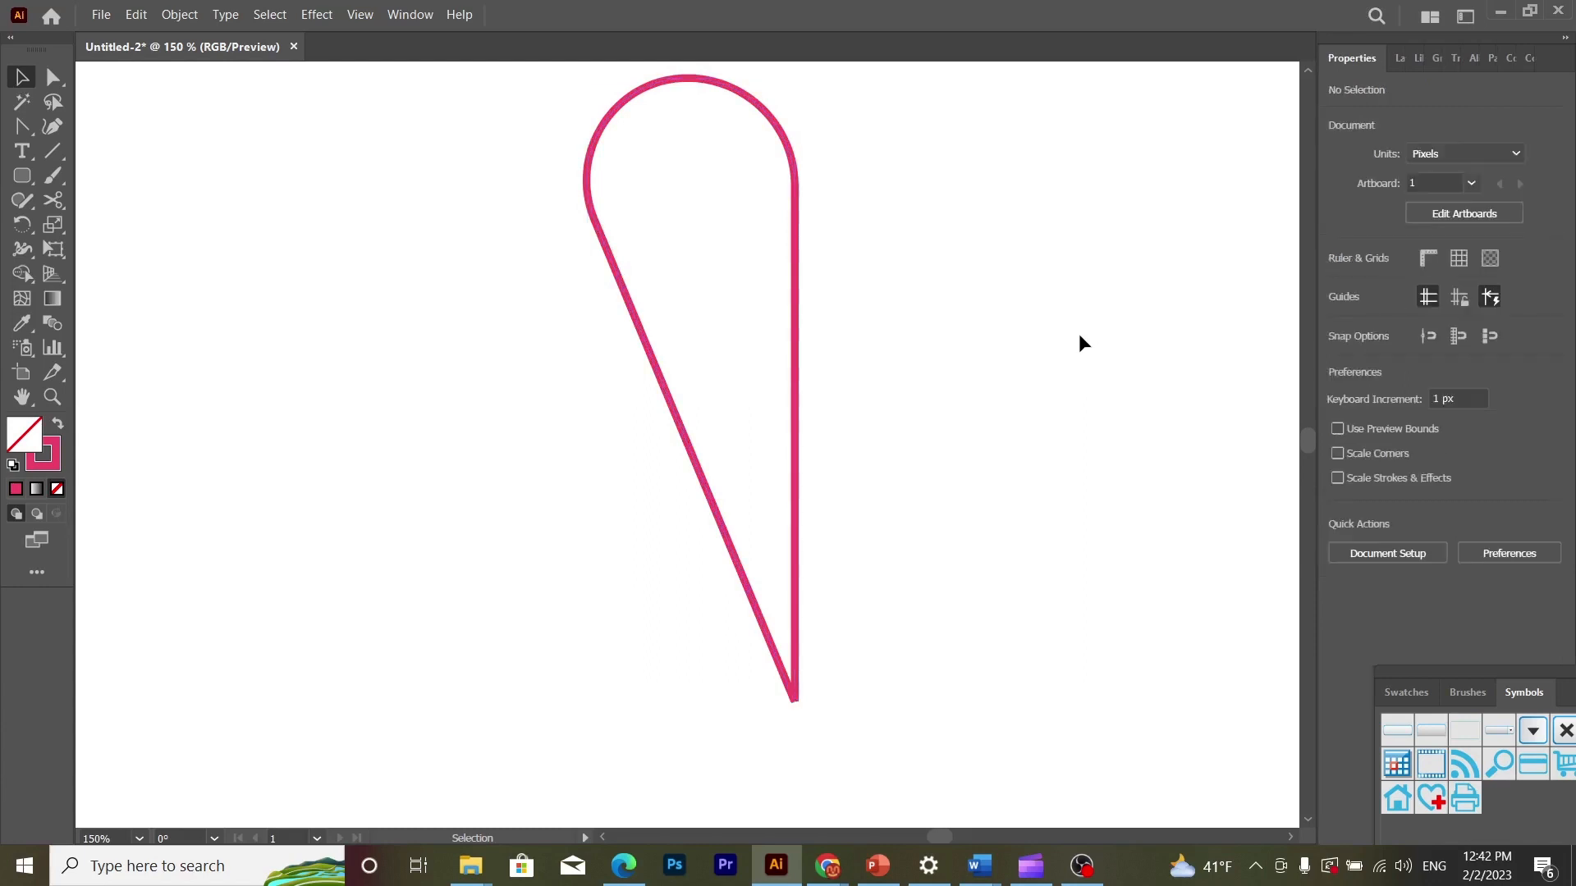
- Select the two overlapping end anchors at the petal's lower tip and join them into a closed path
click(64, 79)
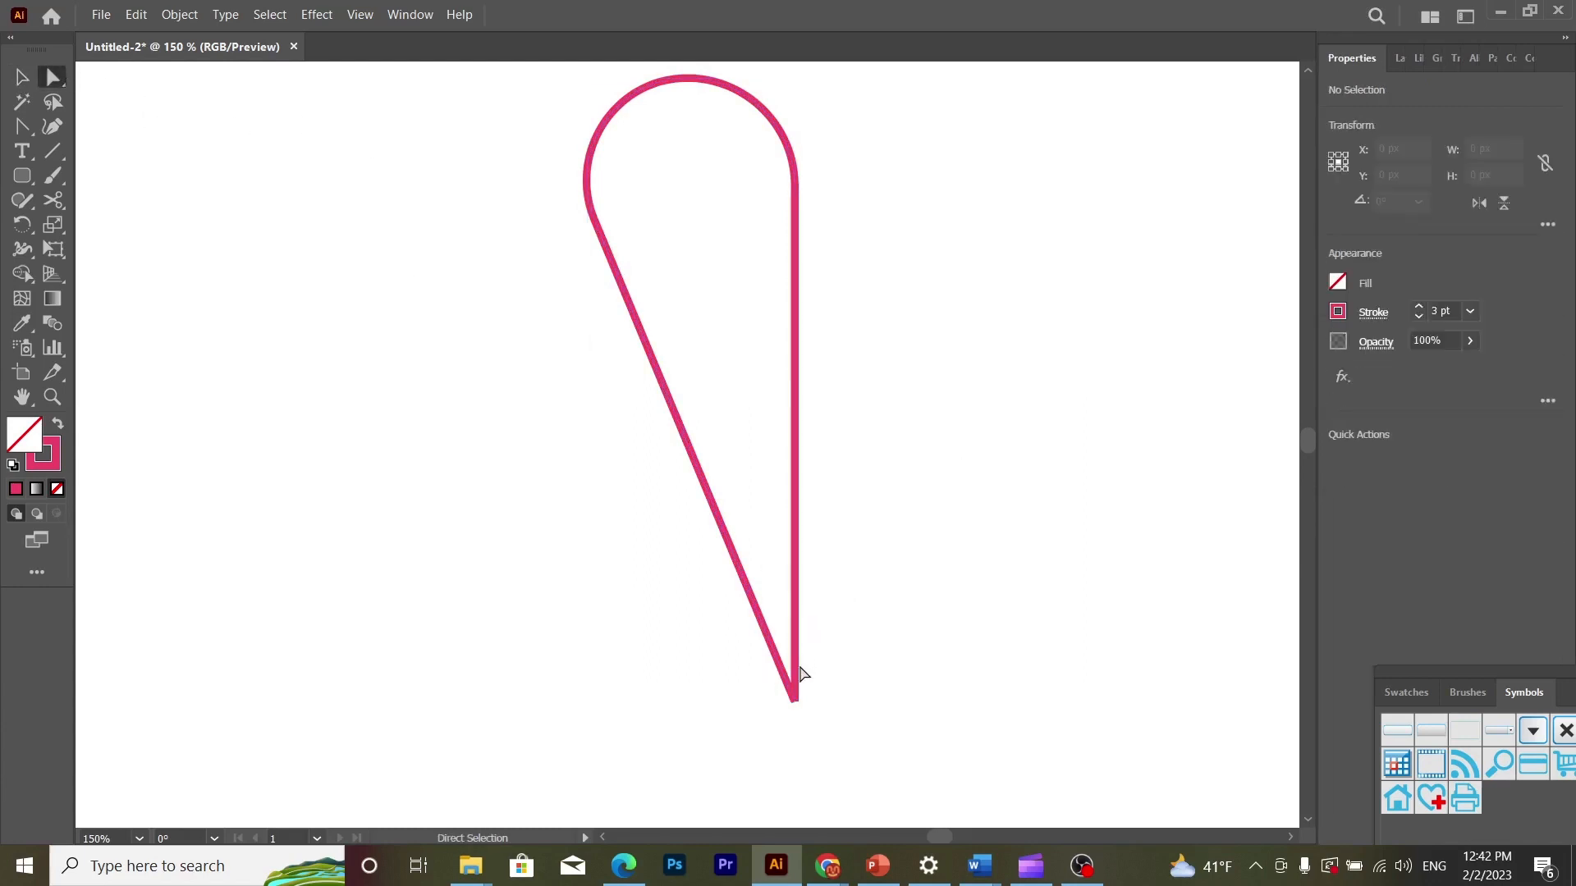
click(793, 704)
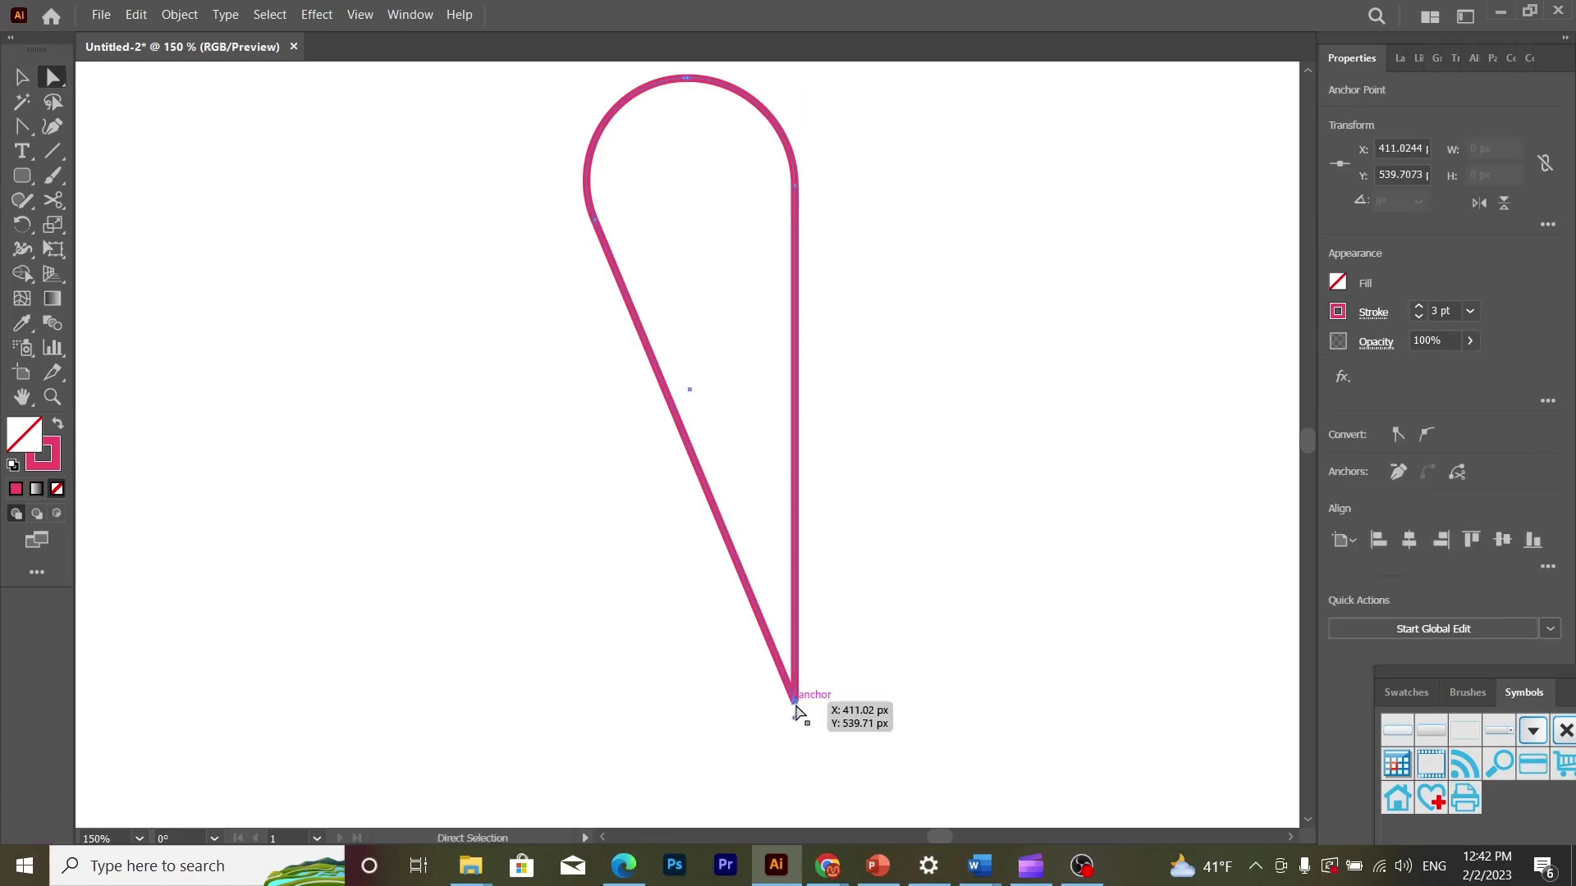
drag(756, 703, 859, 714)
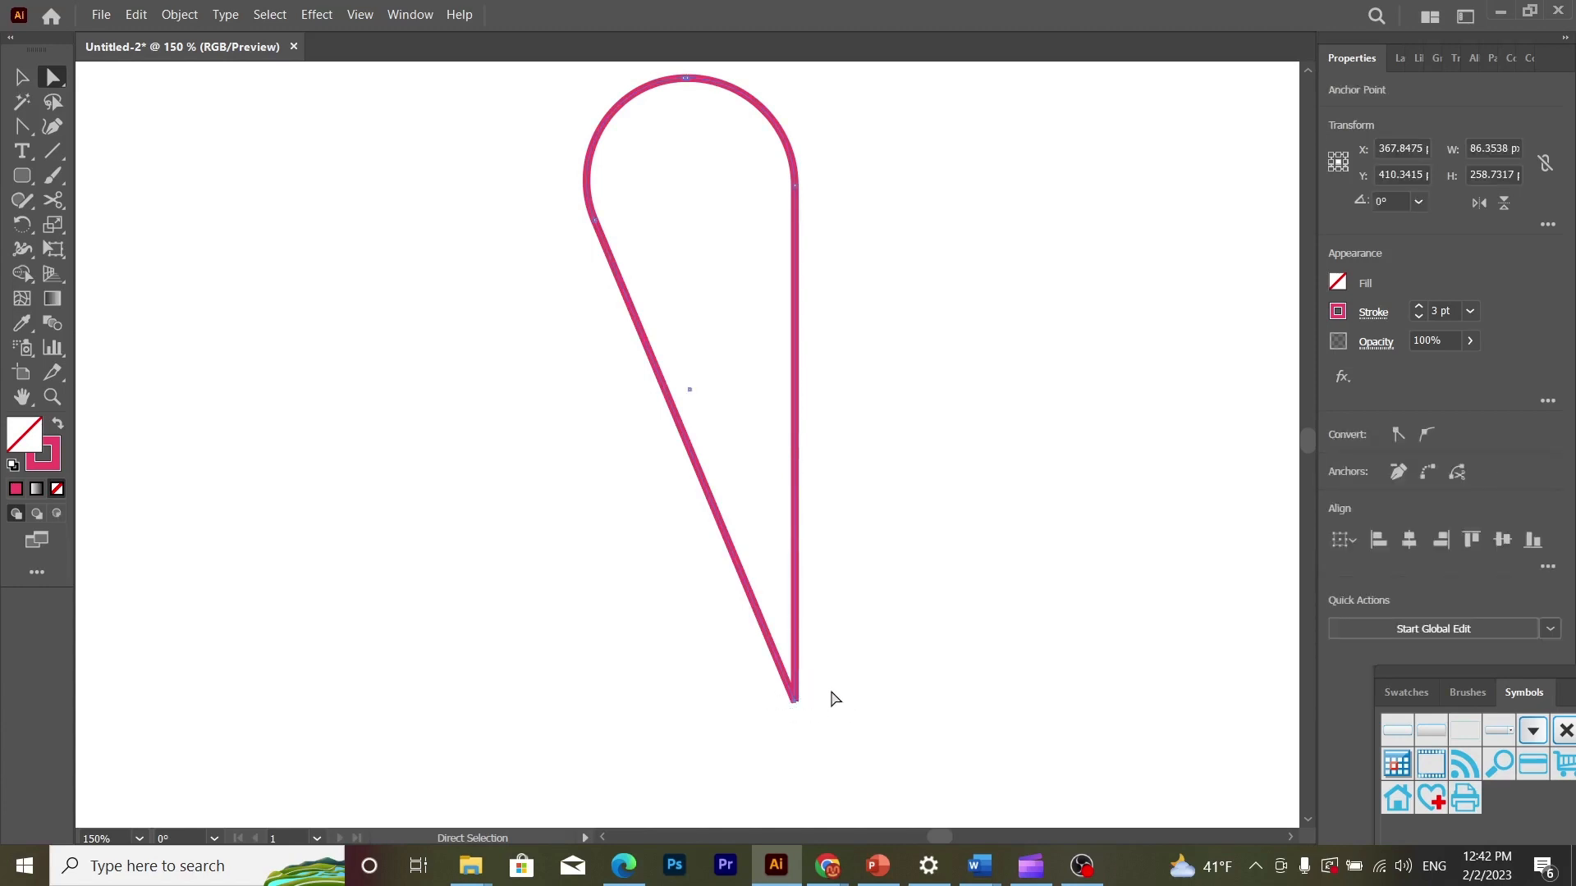
right_click(794, 692)
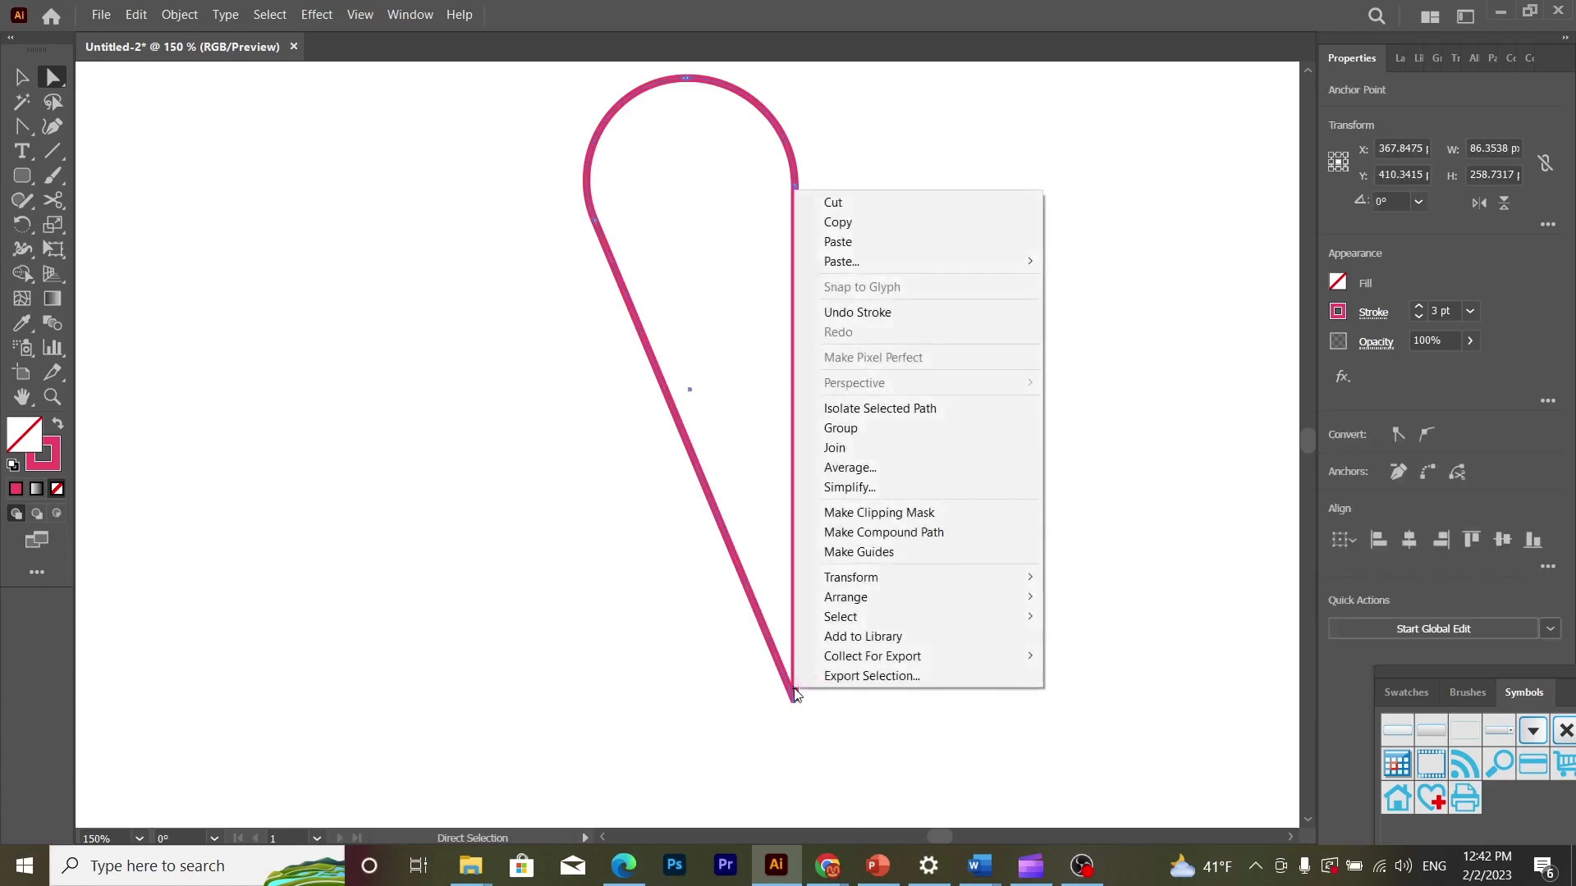
click(878, 451)
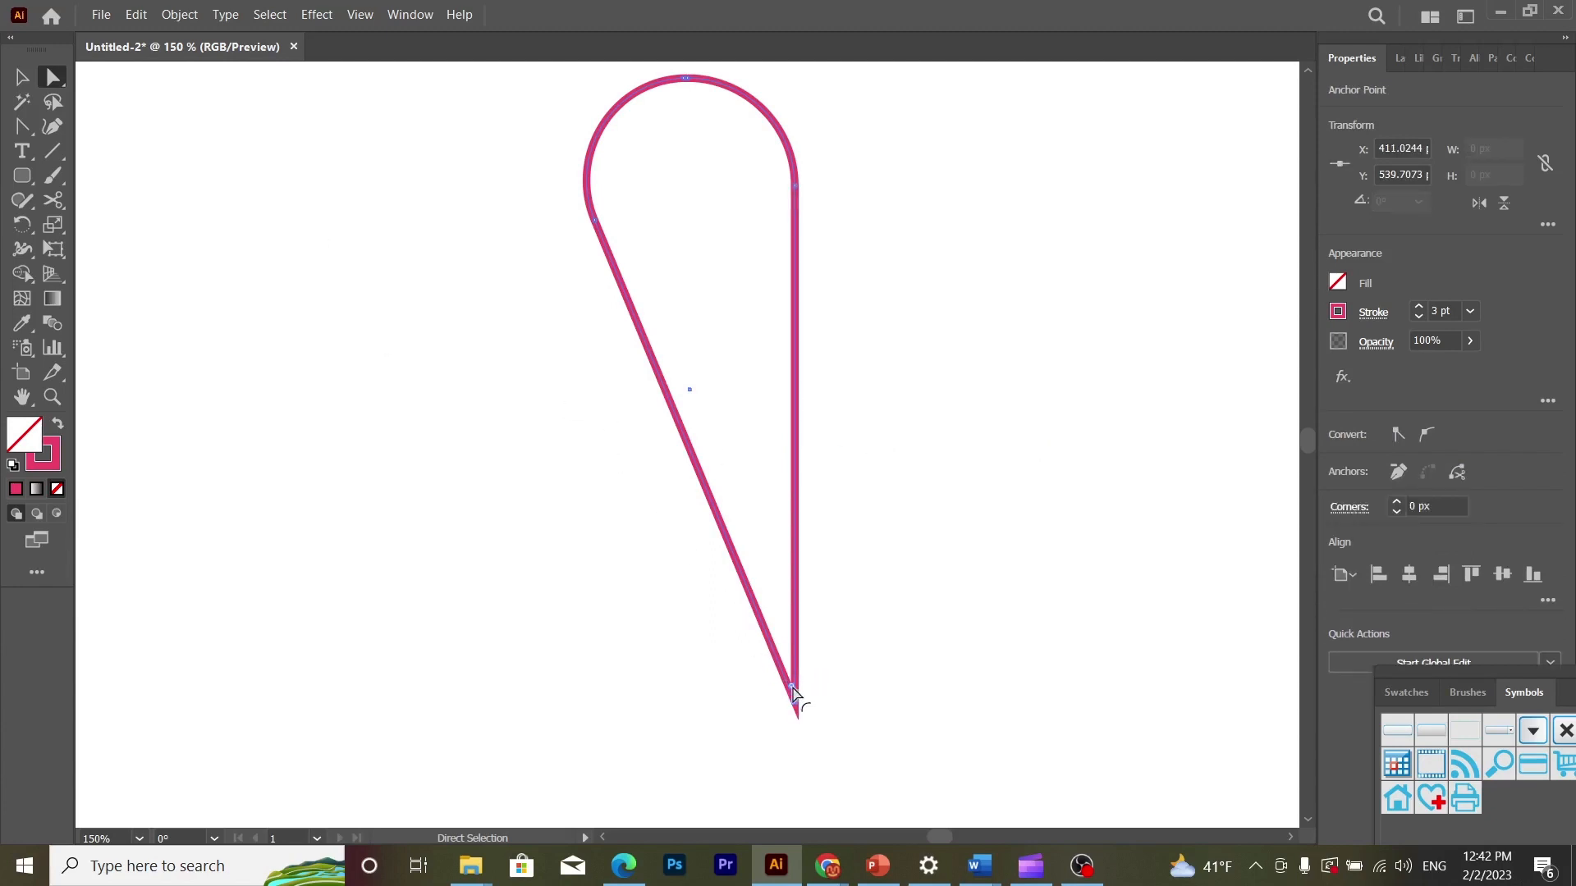
- Round the petal's pointed lower tip to a corner radius of about 2.5 px
drag(793, 693, 788, 672)
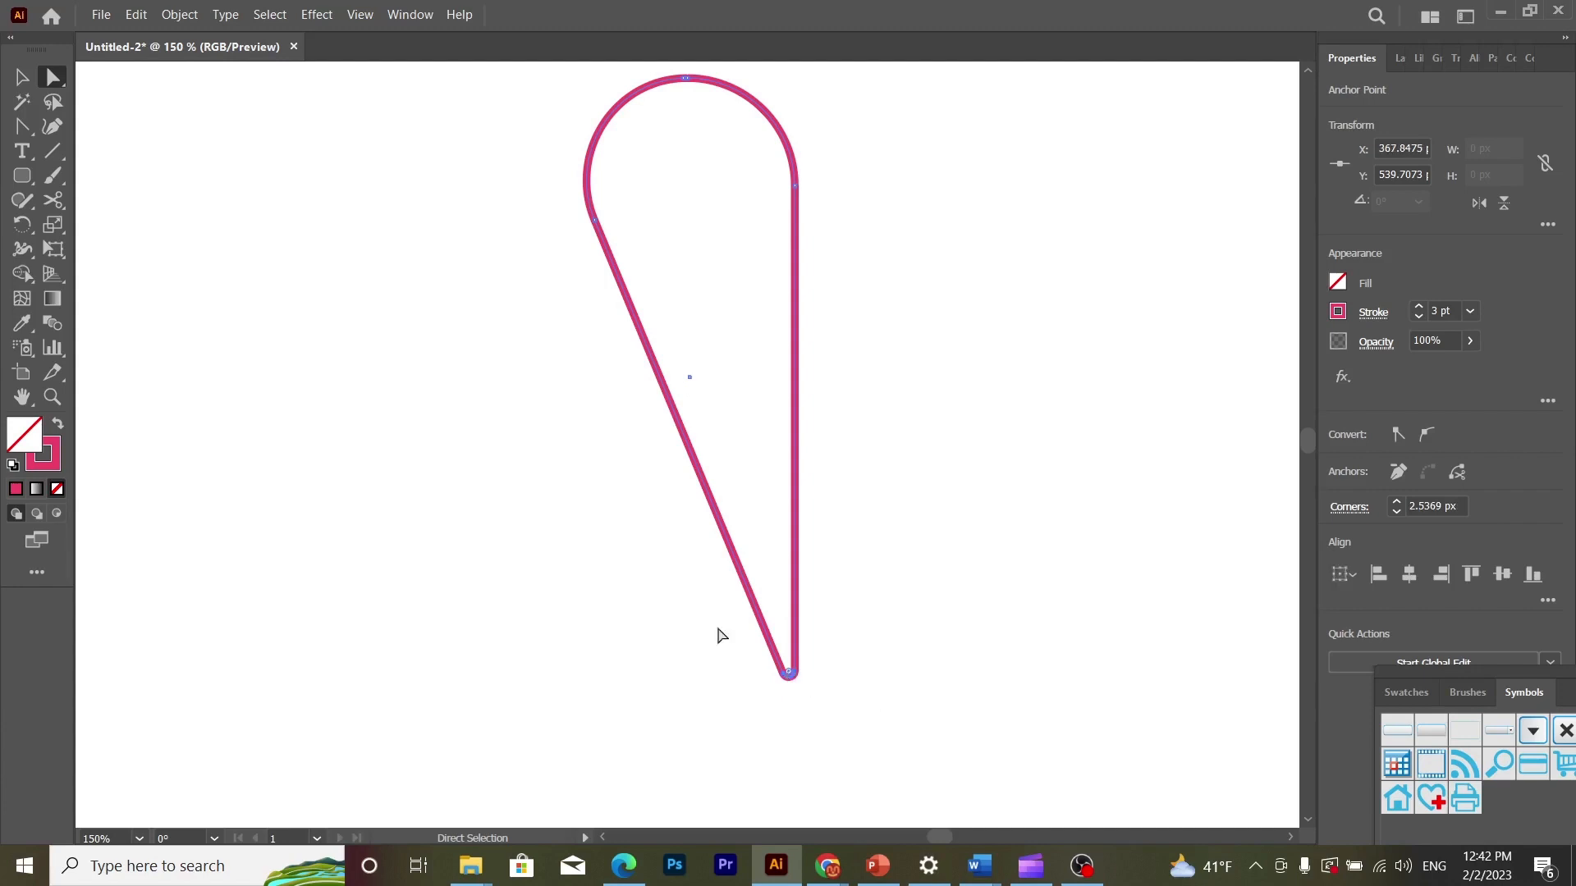
click(21, 76)
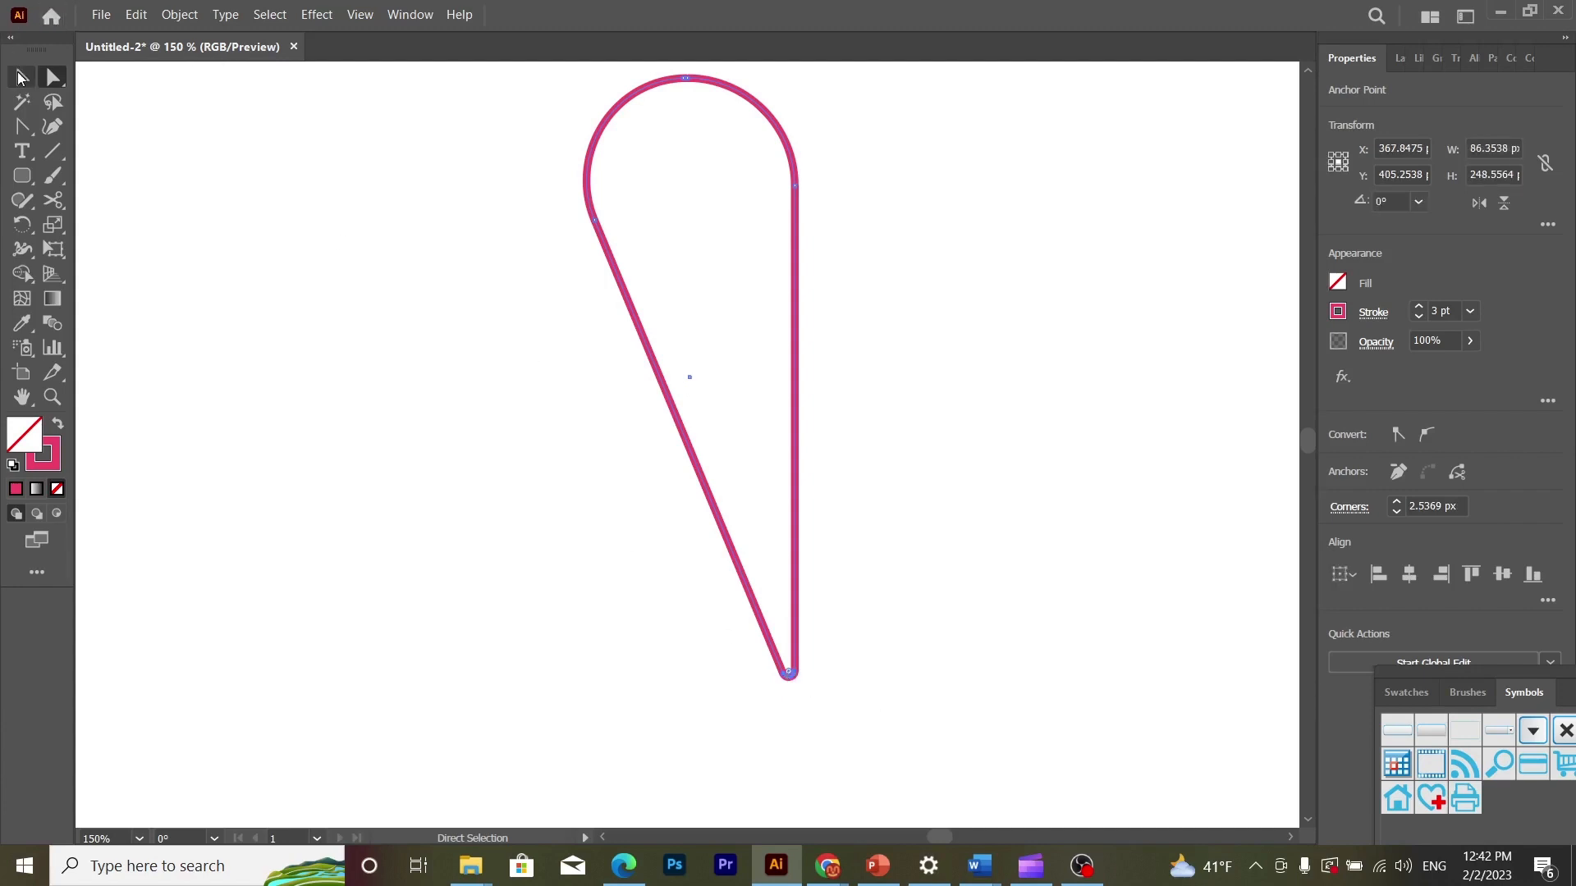
click(328, 426)
- Move the petal up and to the right, toward the upper middle of the artboard
key(ctrl+minus)
key(ctrl+minus)
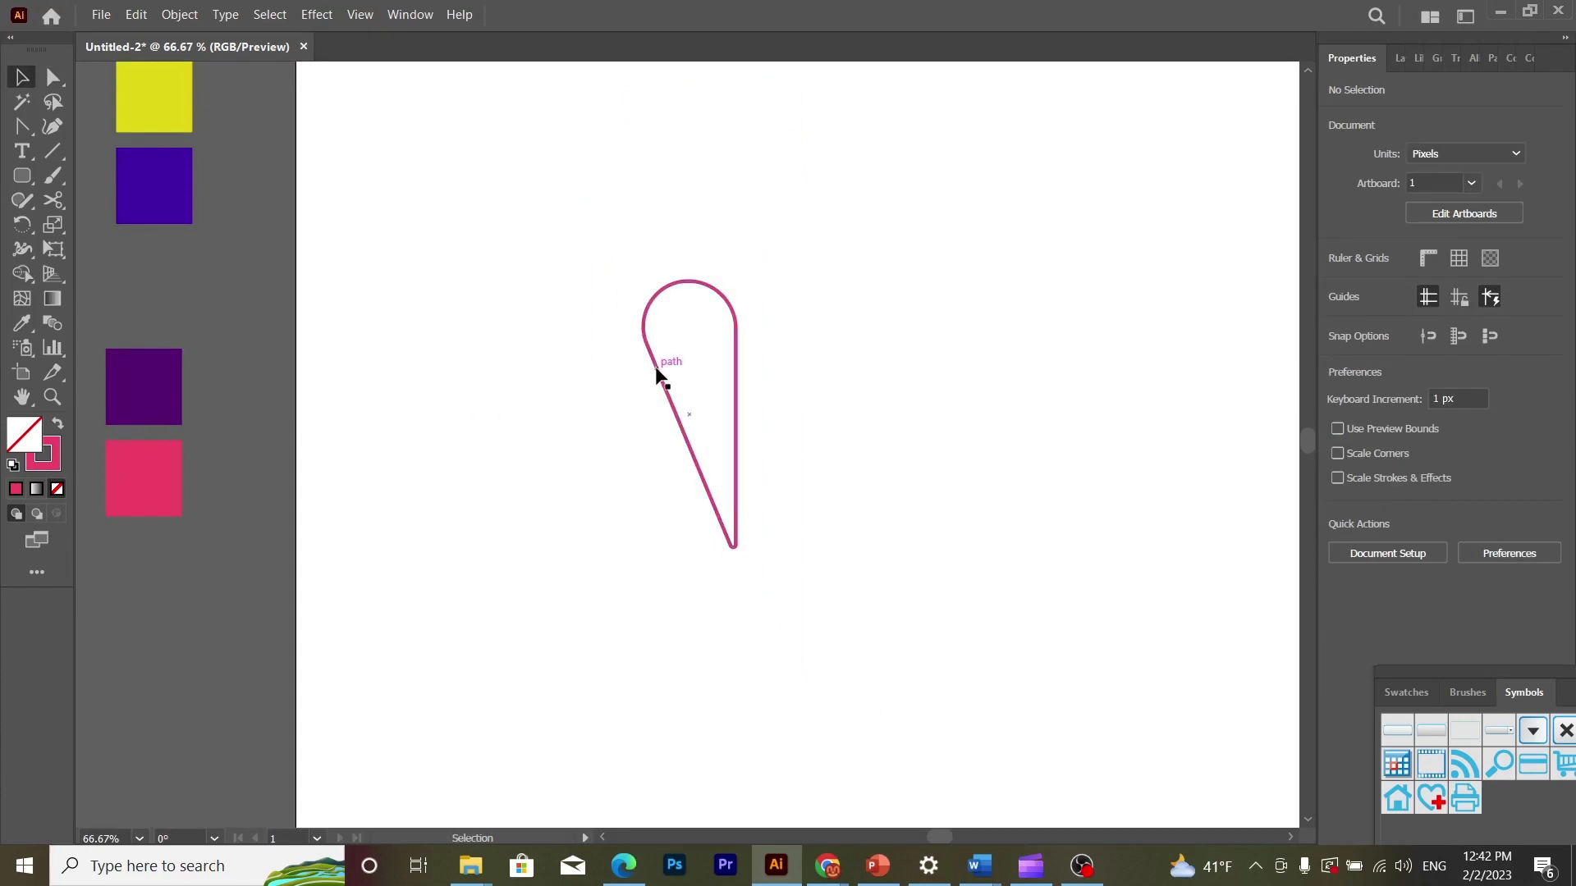
drag(657, 374, 814, 309)
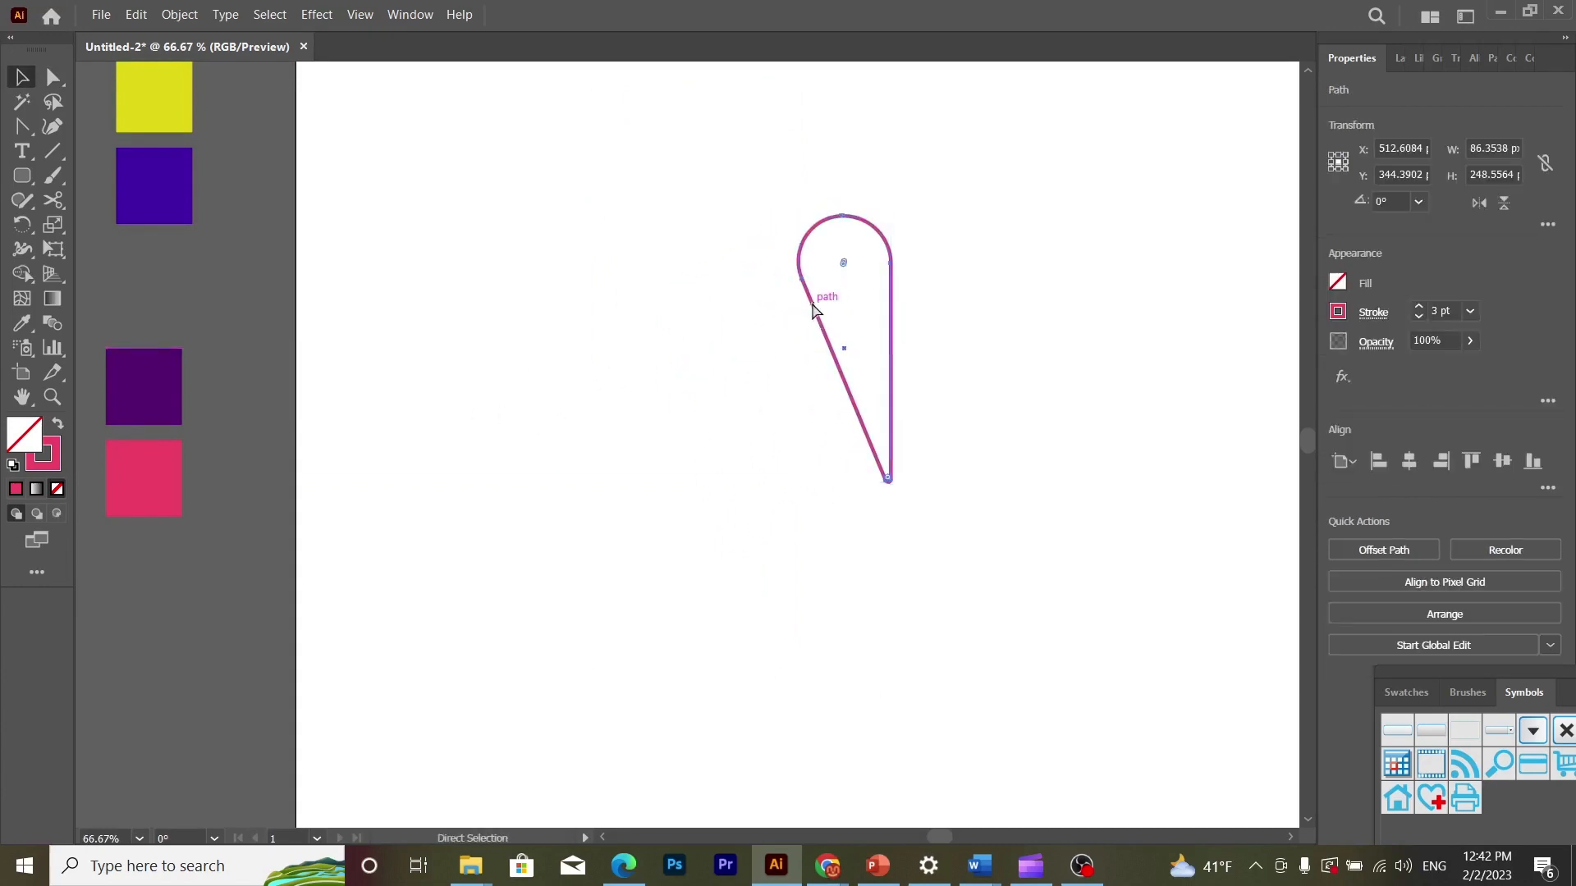
- Start a Distort & Transform Transform effect on the petal with horizontal and vertical moves of 45 px
key(ctrl+minus)
key(ctrl+plus)
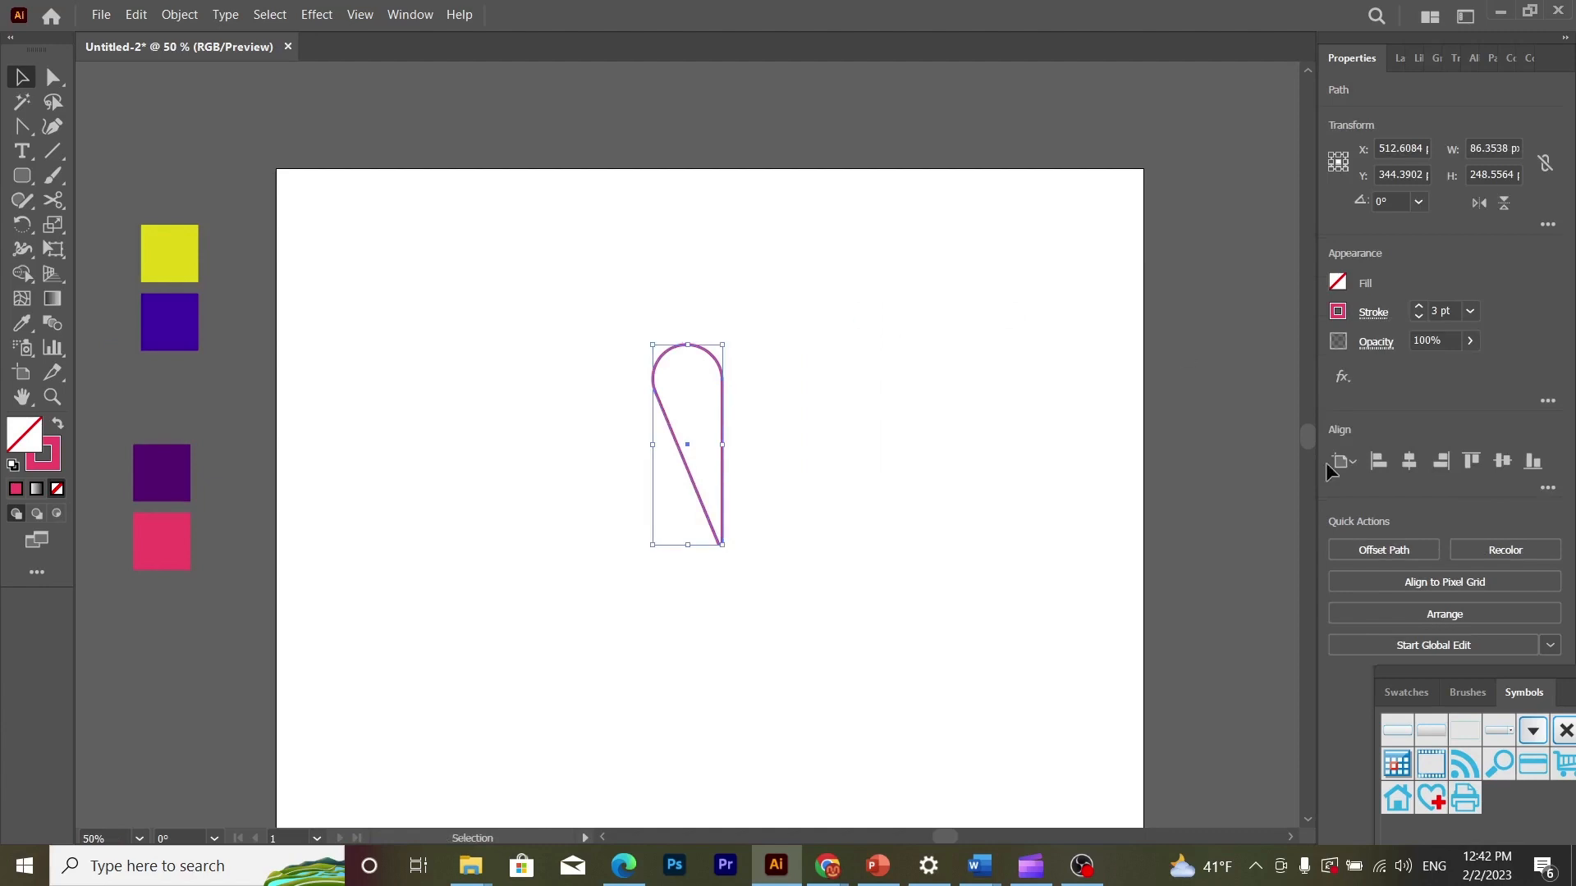
drag(1310, 432, 1311, 440)
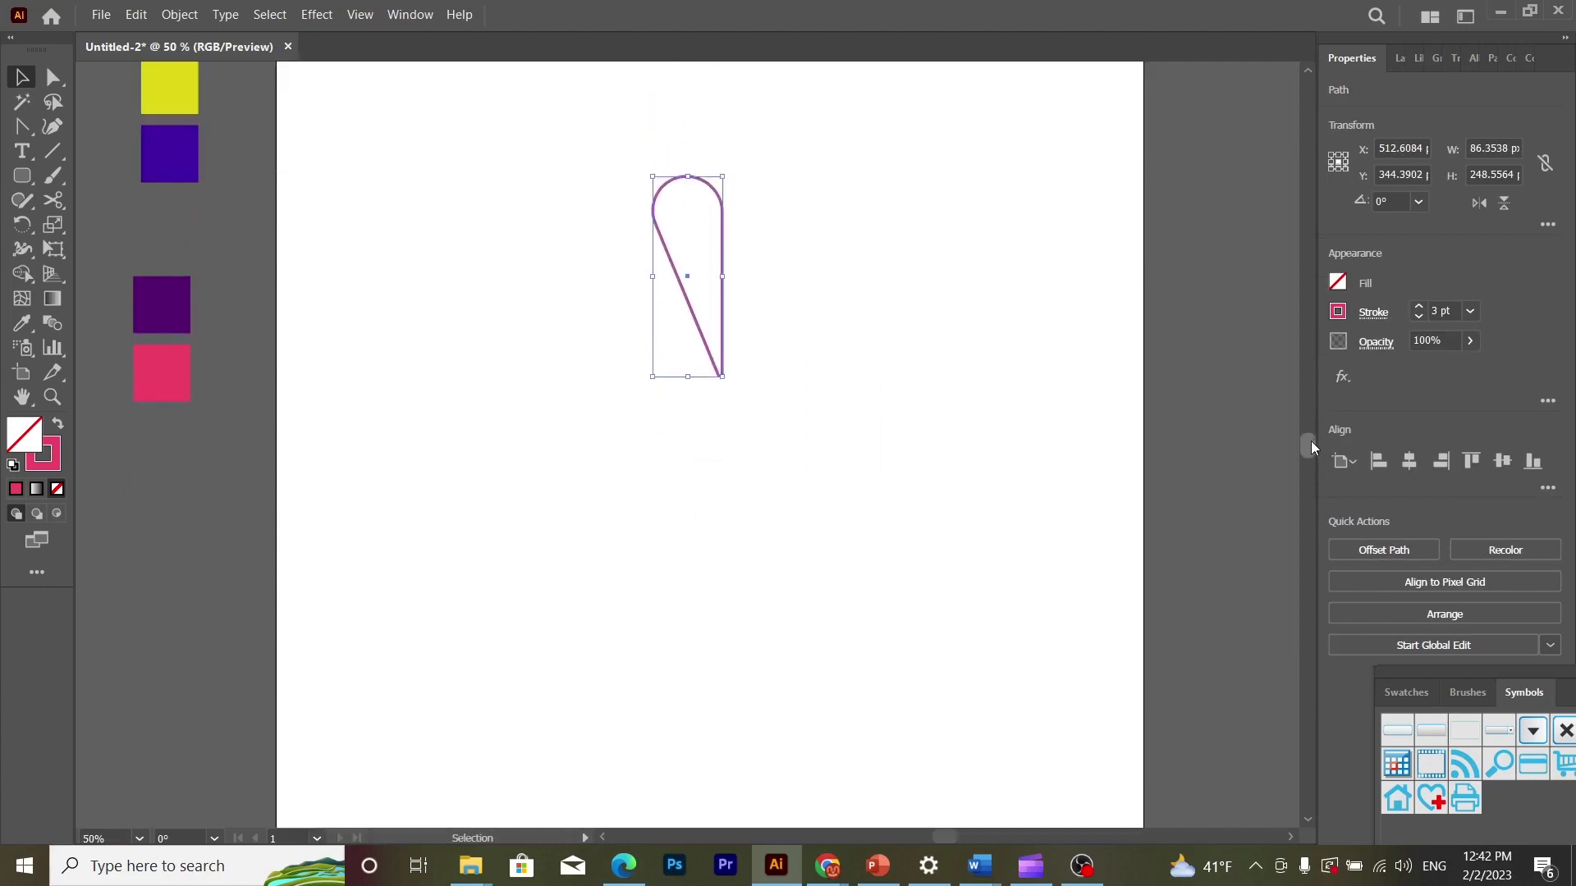
click(316, 14)
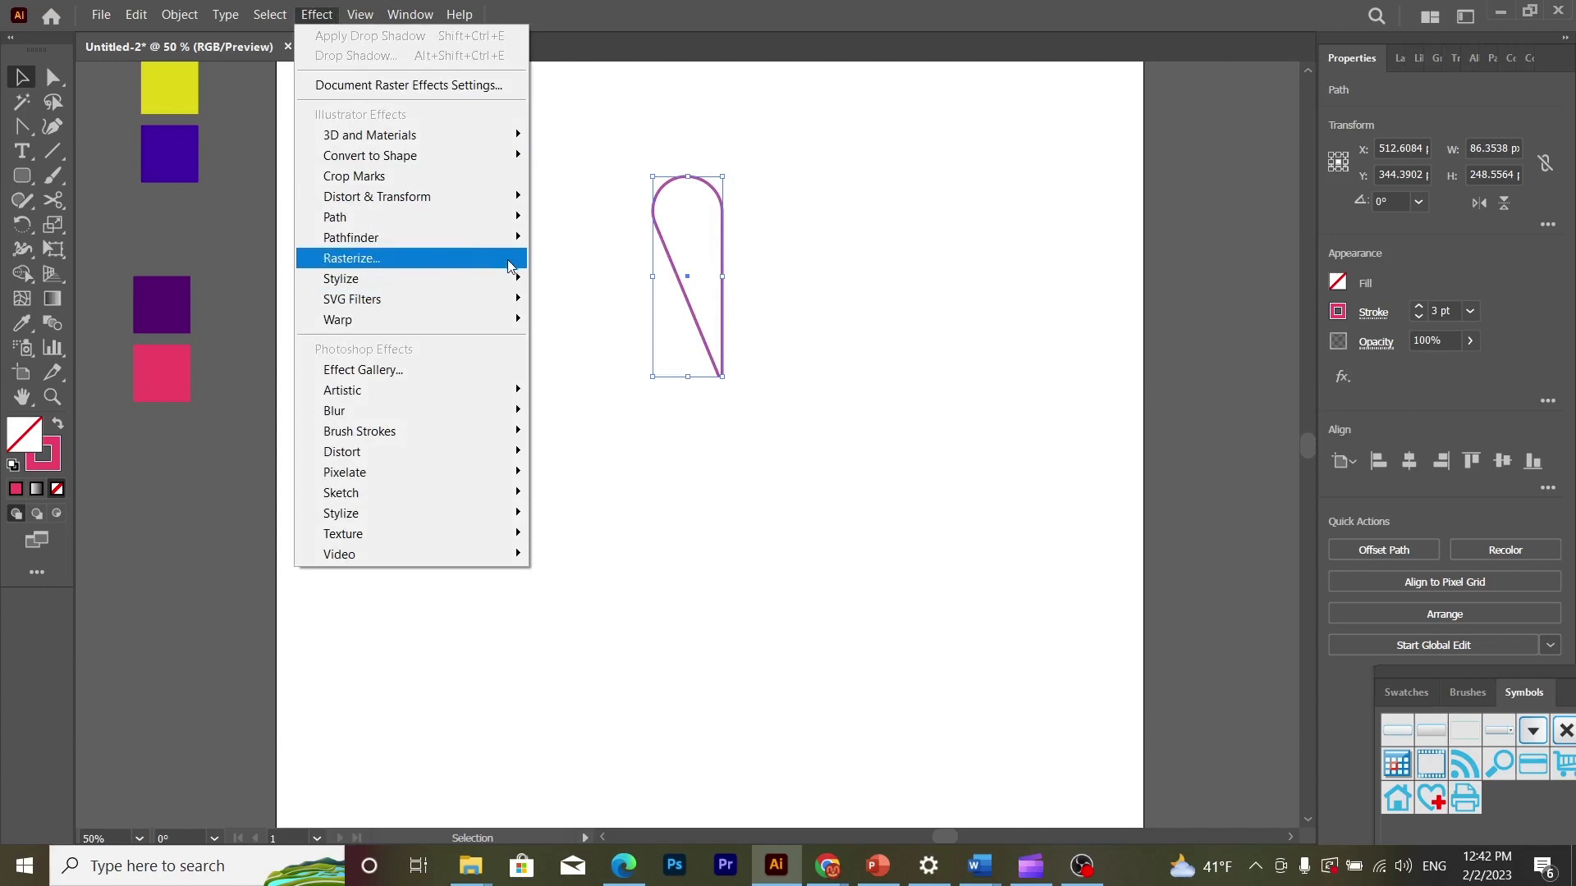
mouse_move(519, 296)
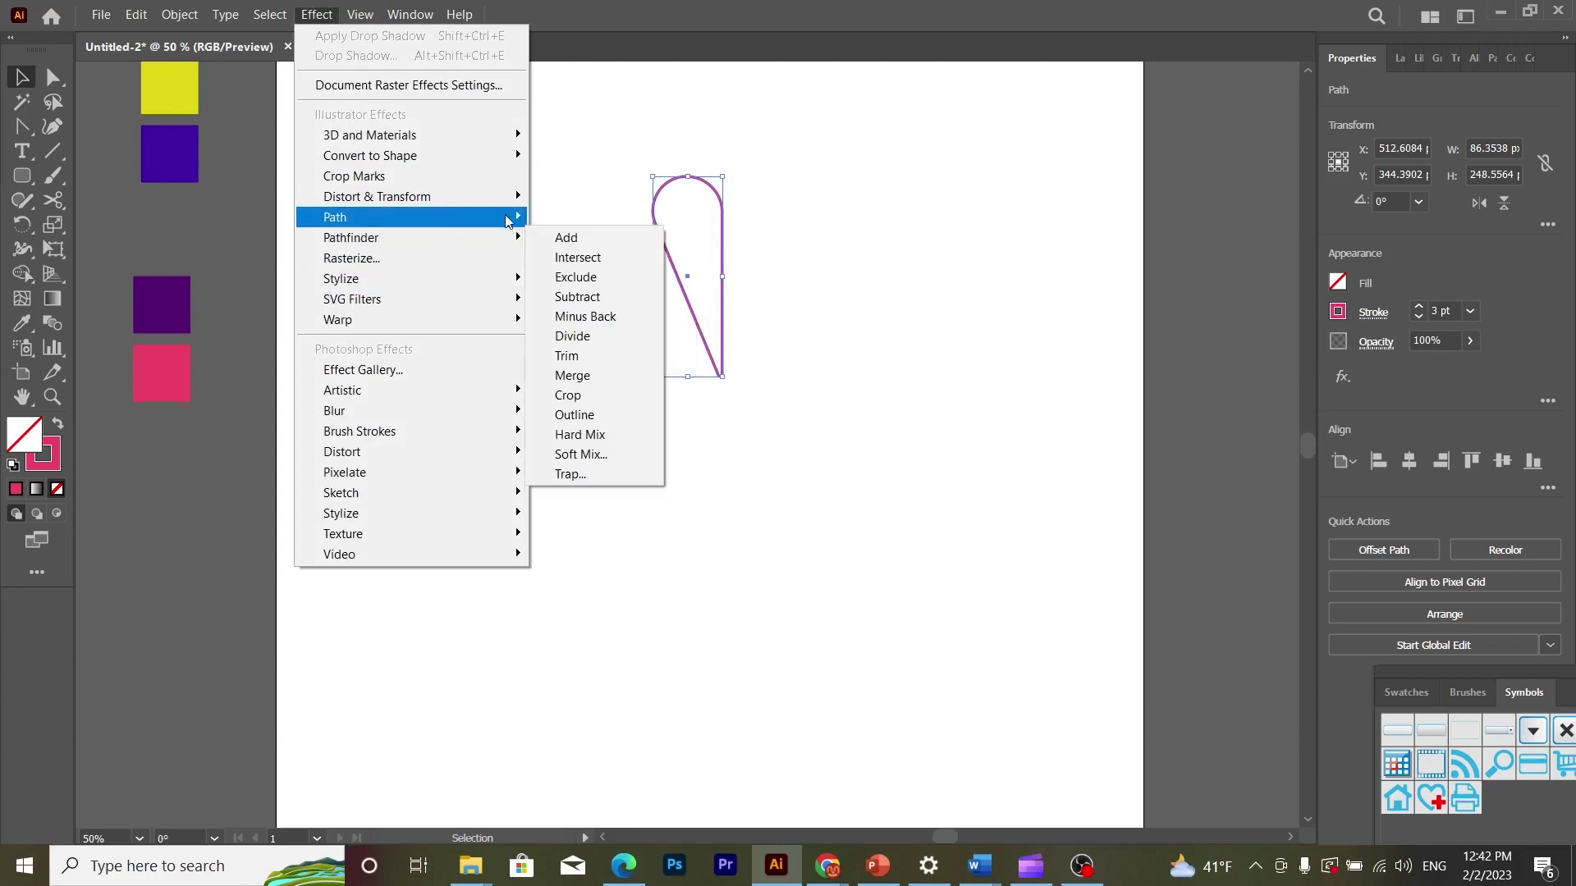
mouse_move(505, 199)
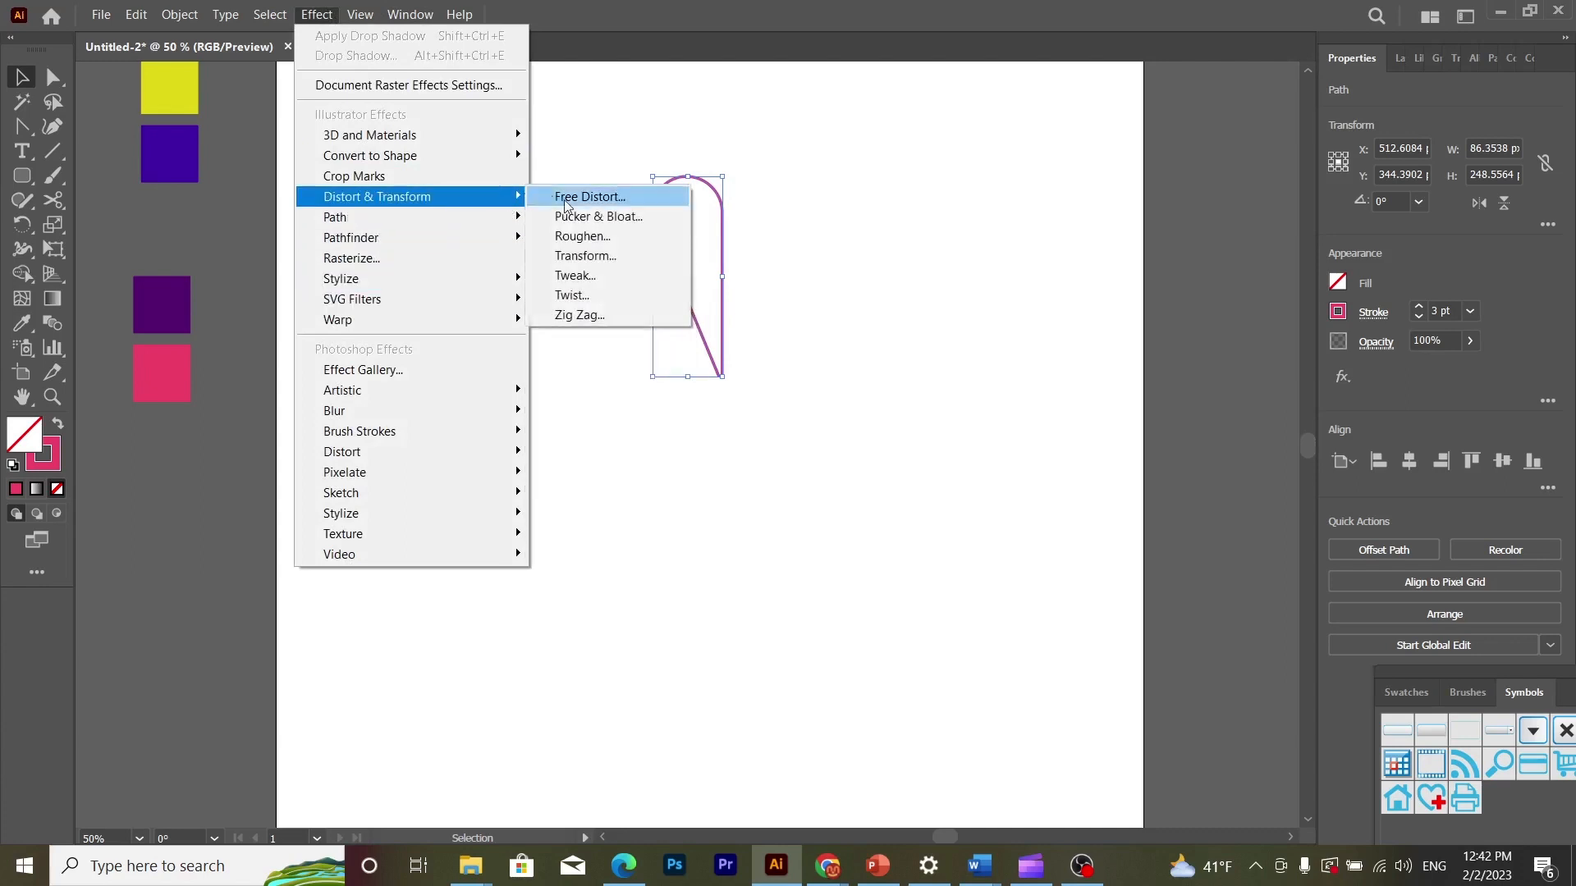
click(598, 258)
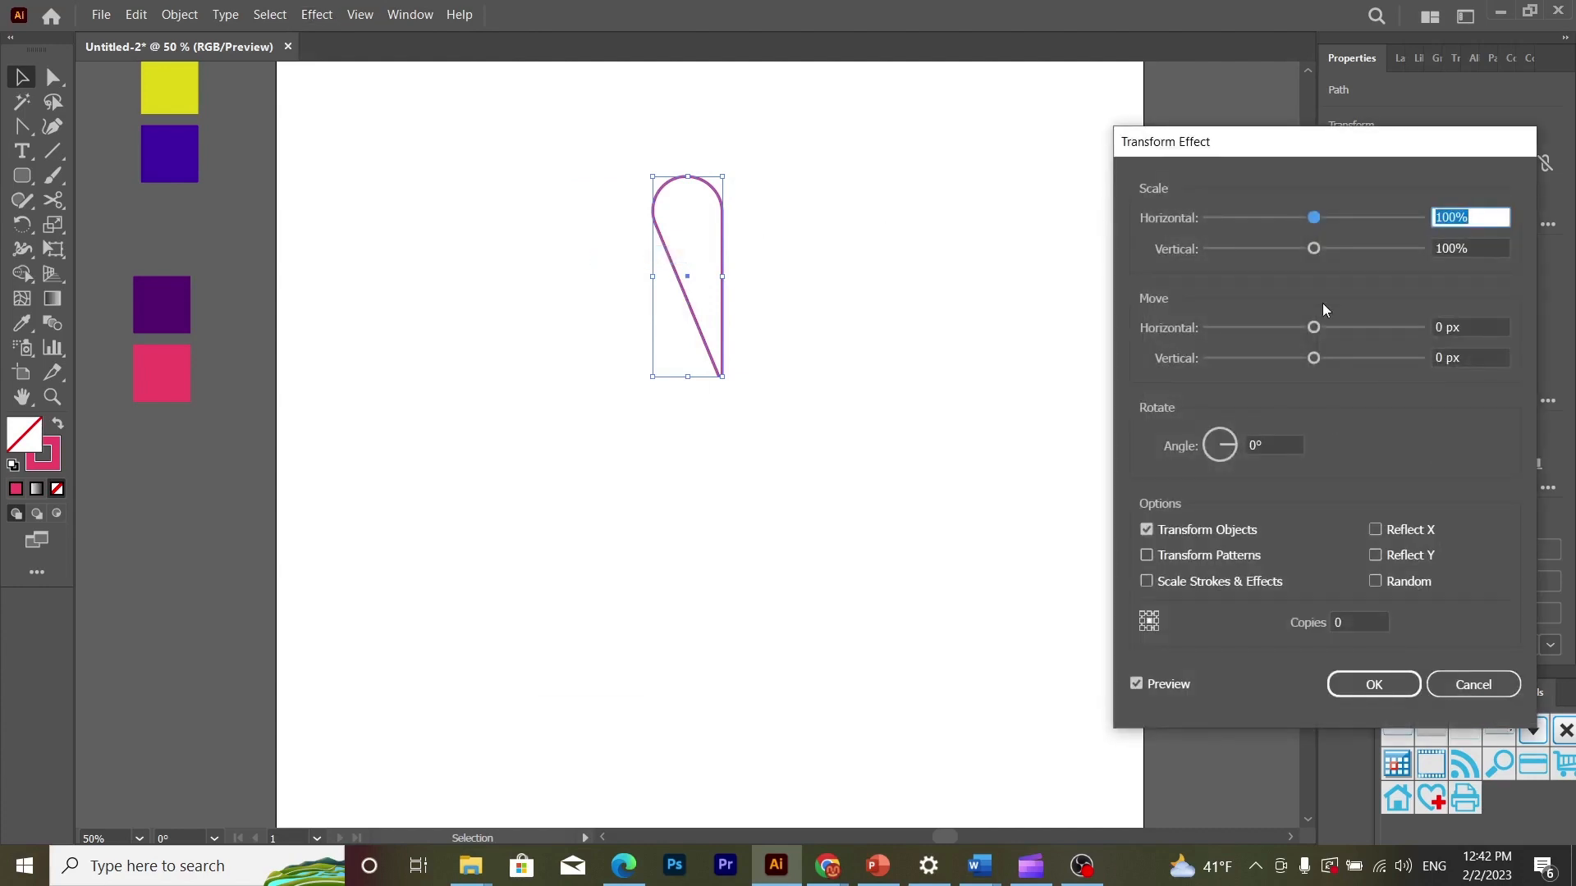
double_click(1452, 325)
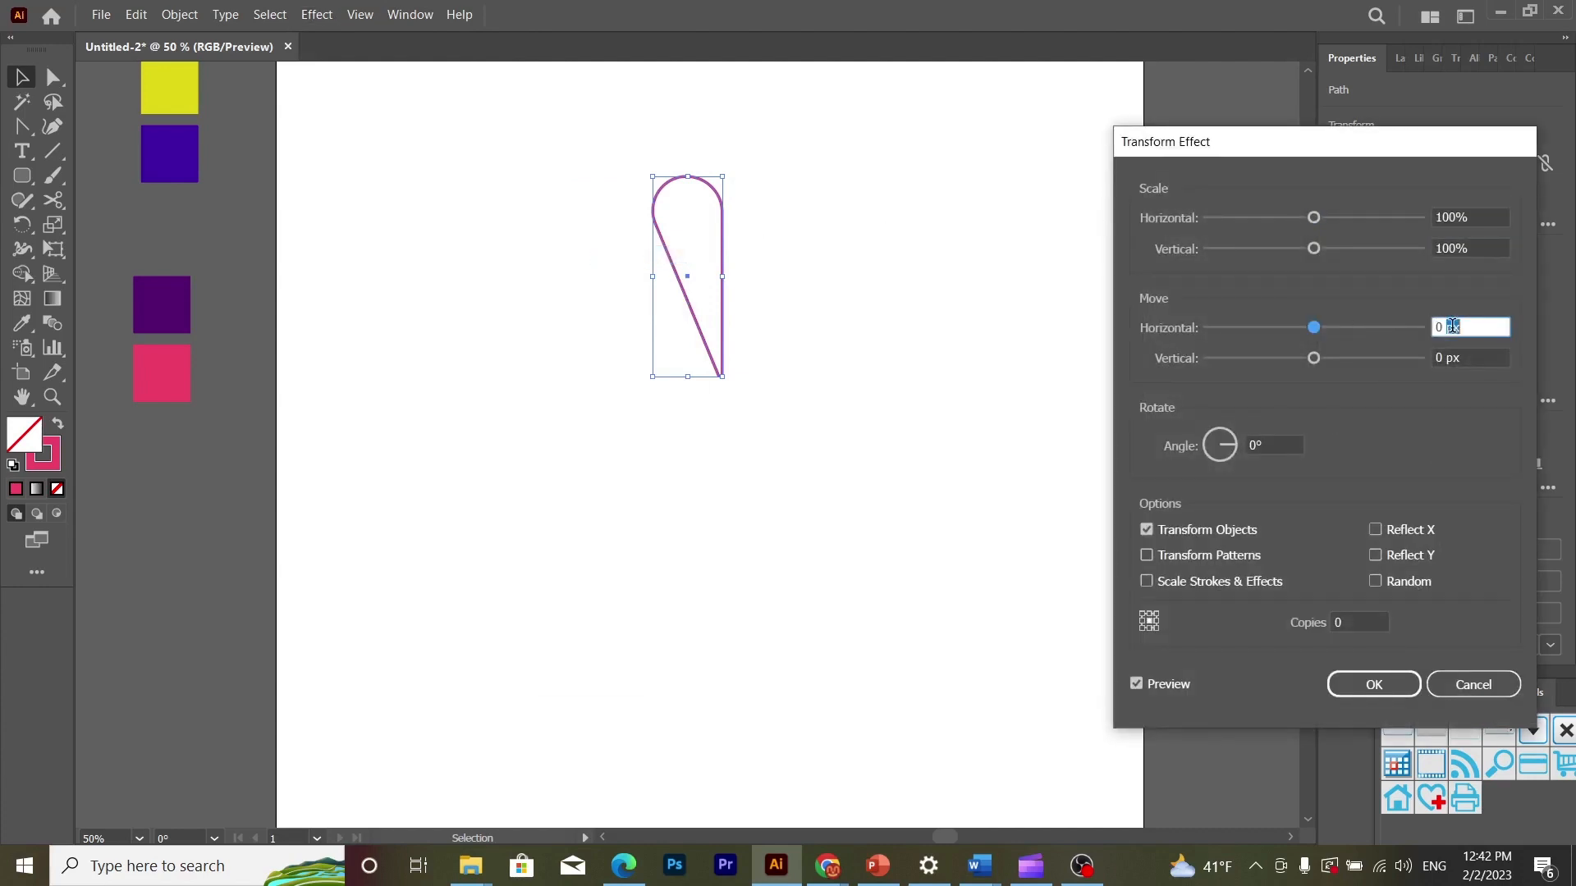
click(1442, 326)
text(45)
click(1440, 357)
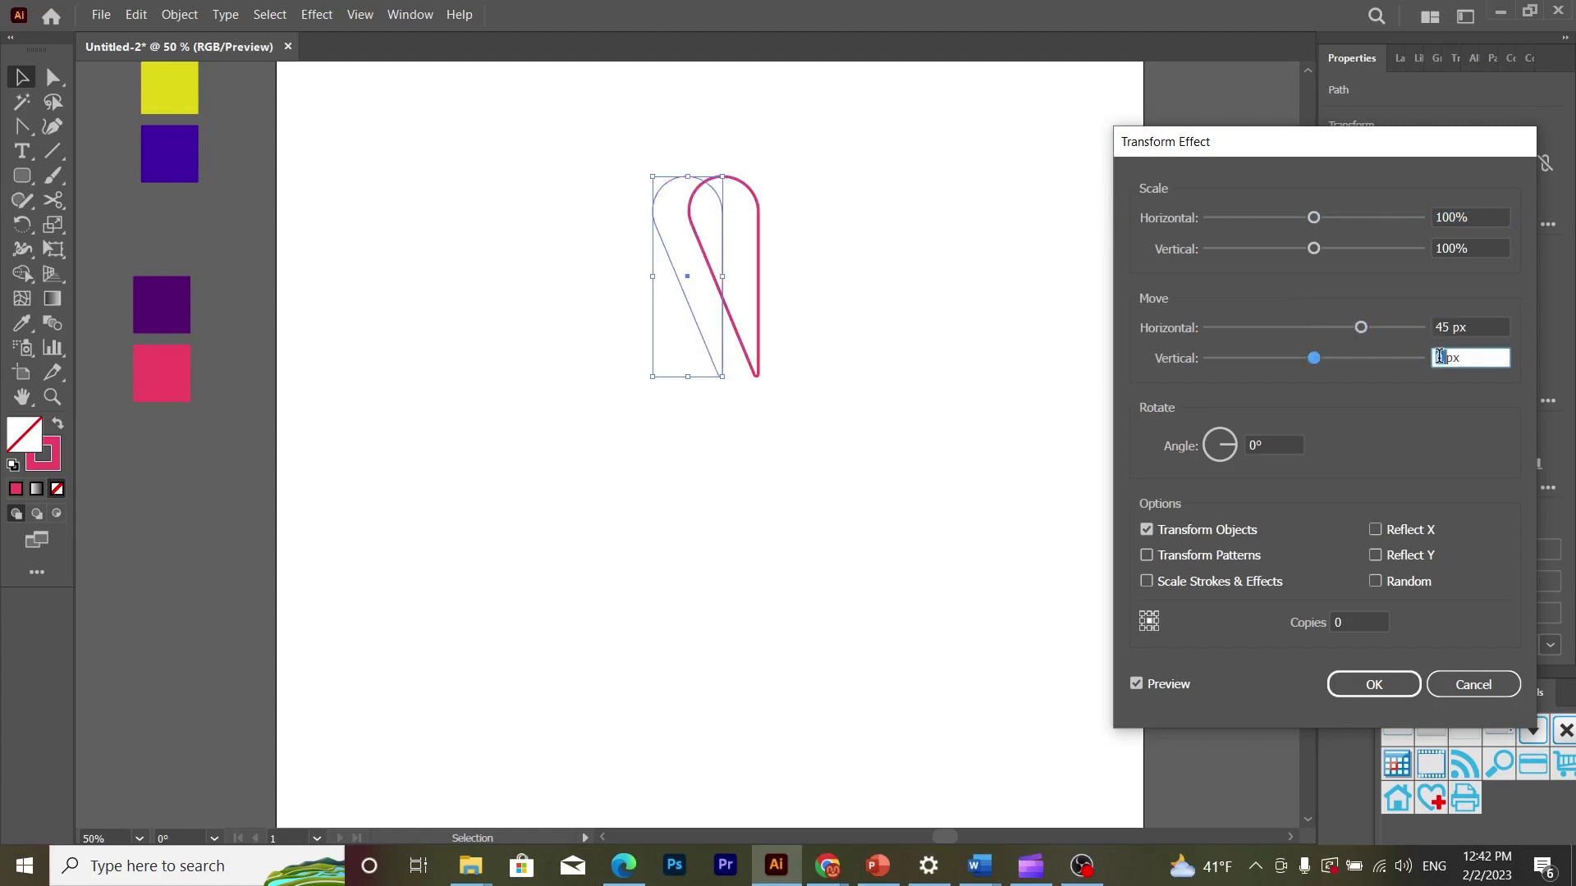
text(45)
- Set the Transform effect's rotation angle to 45° with 12 copies and apply it to the petal
click(1260, 443)
text(5)
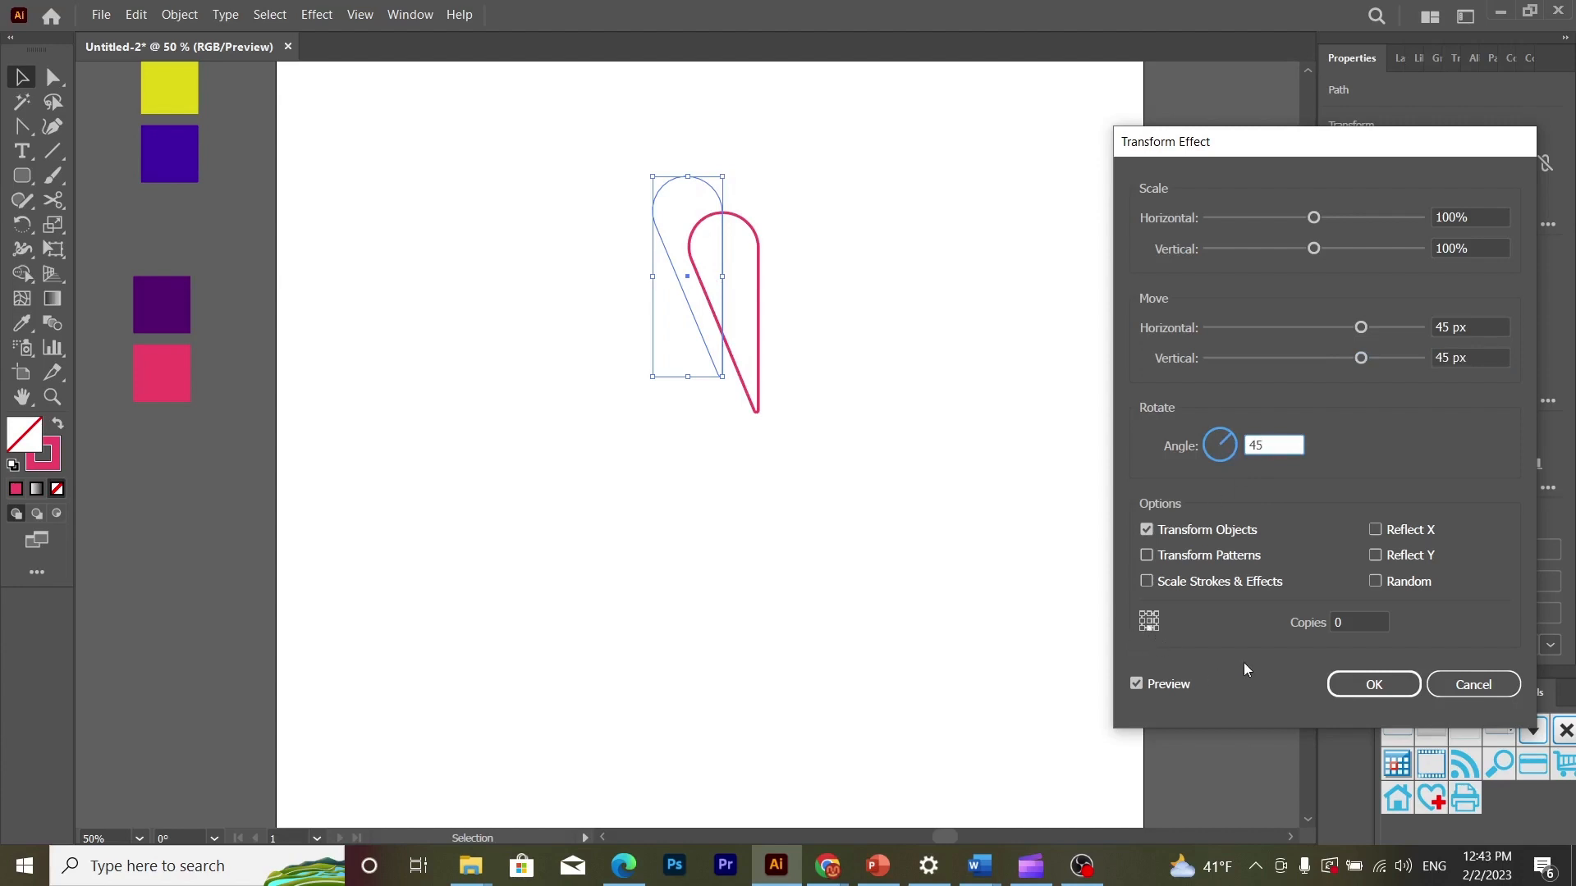
click(1336, 623)
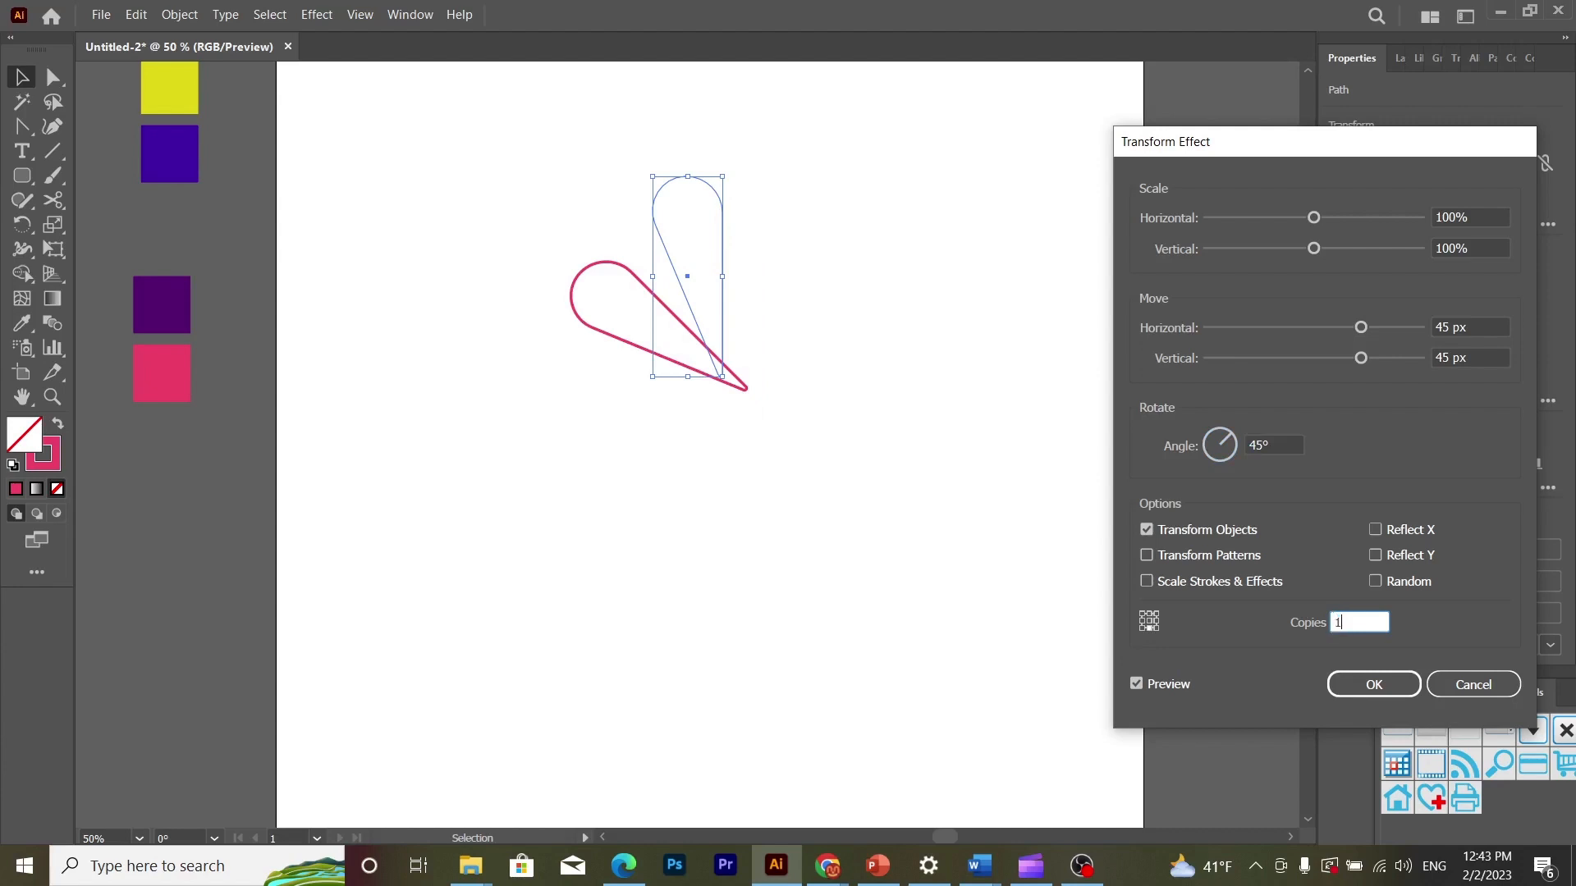
click(1160, 685)
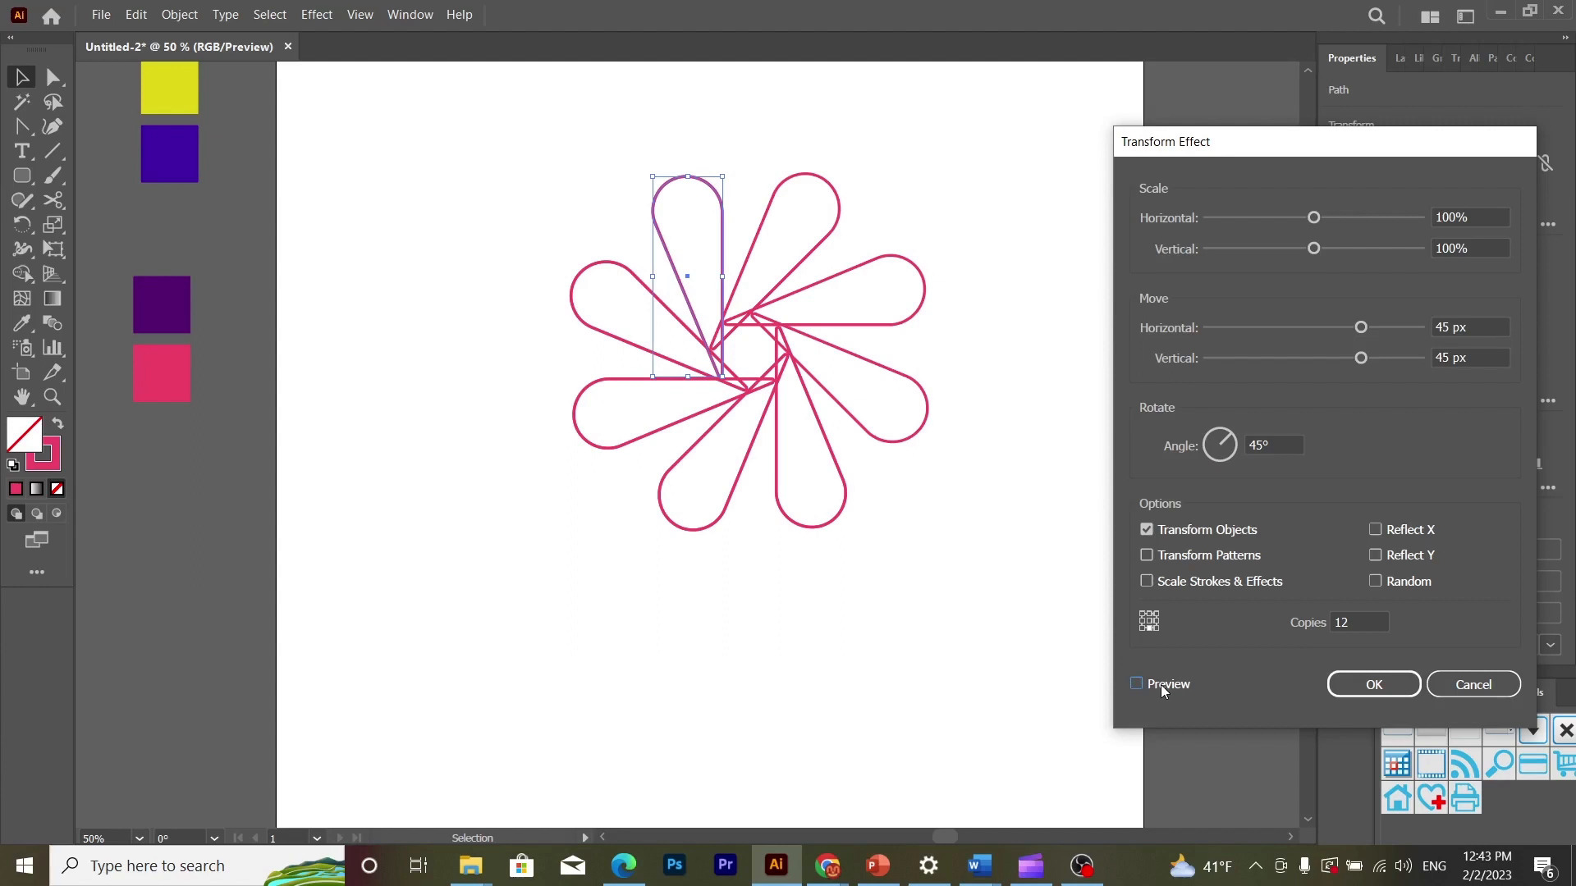
click(1371, 689)
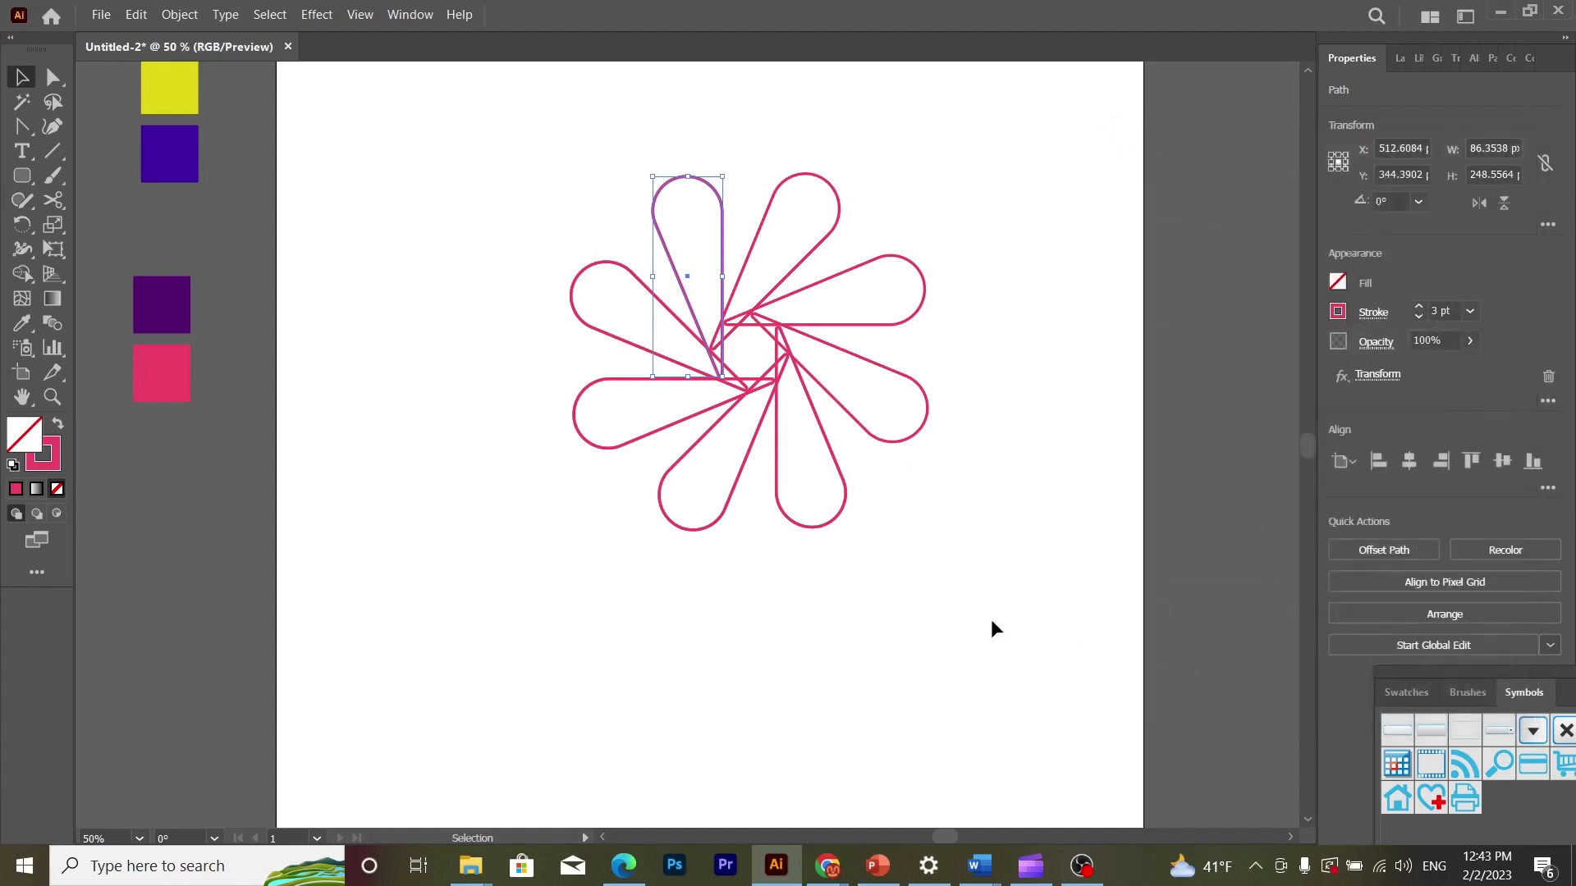
click(958, 609)
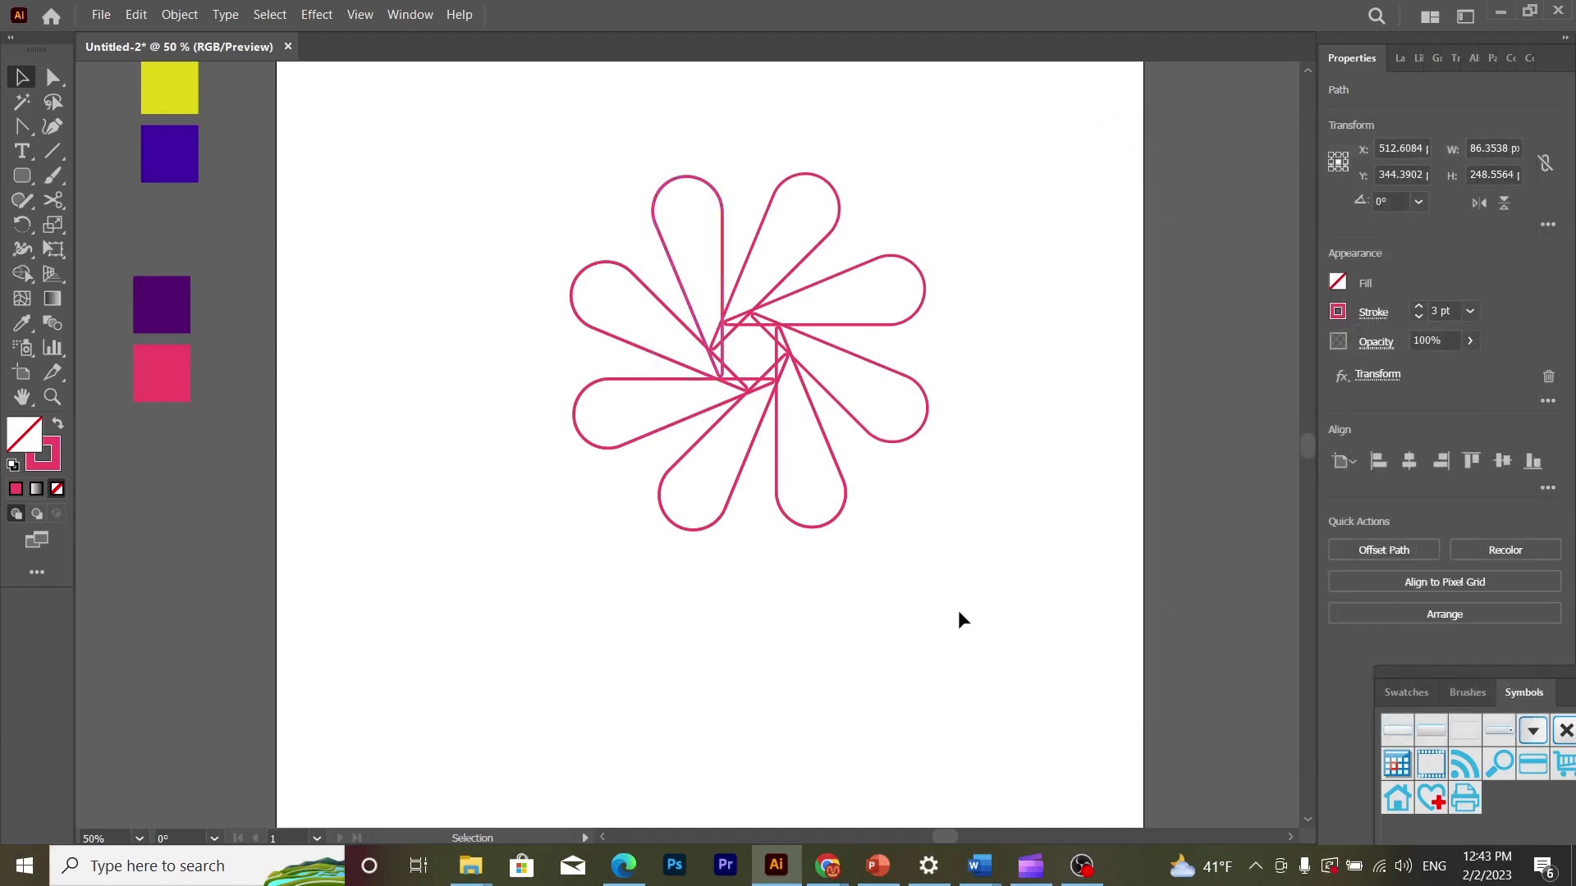
- Place a duplicate of the outlined flower above the artboard as a spare copy
click(722, 314)
key(ctrl+minus)
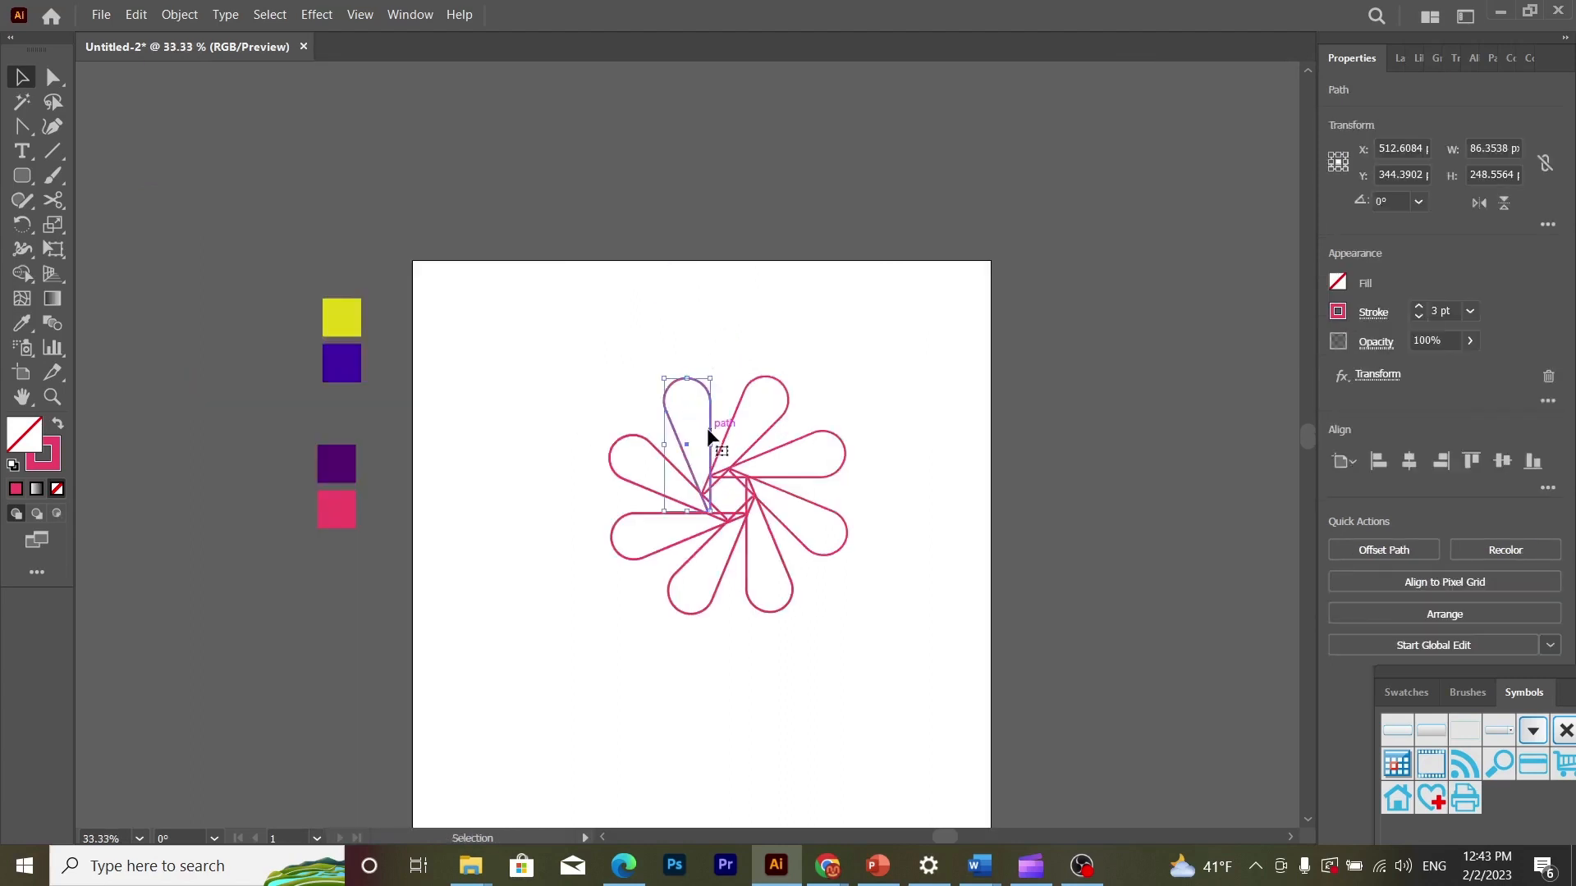
drag(706, 426, 759, 54)
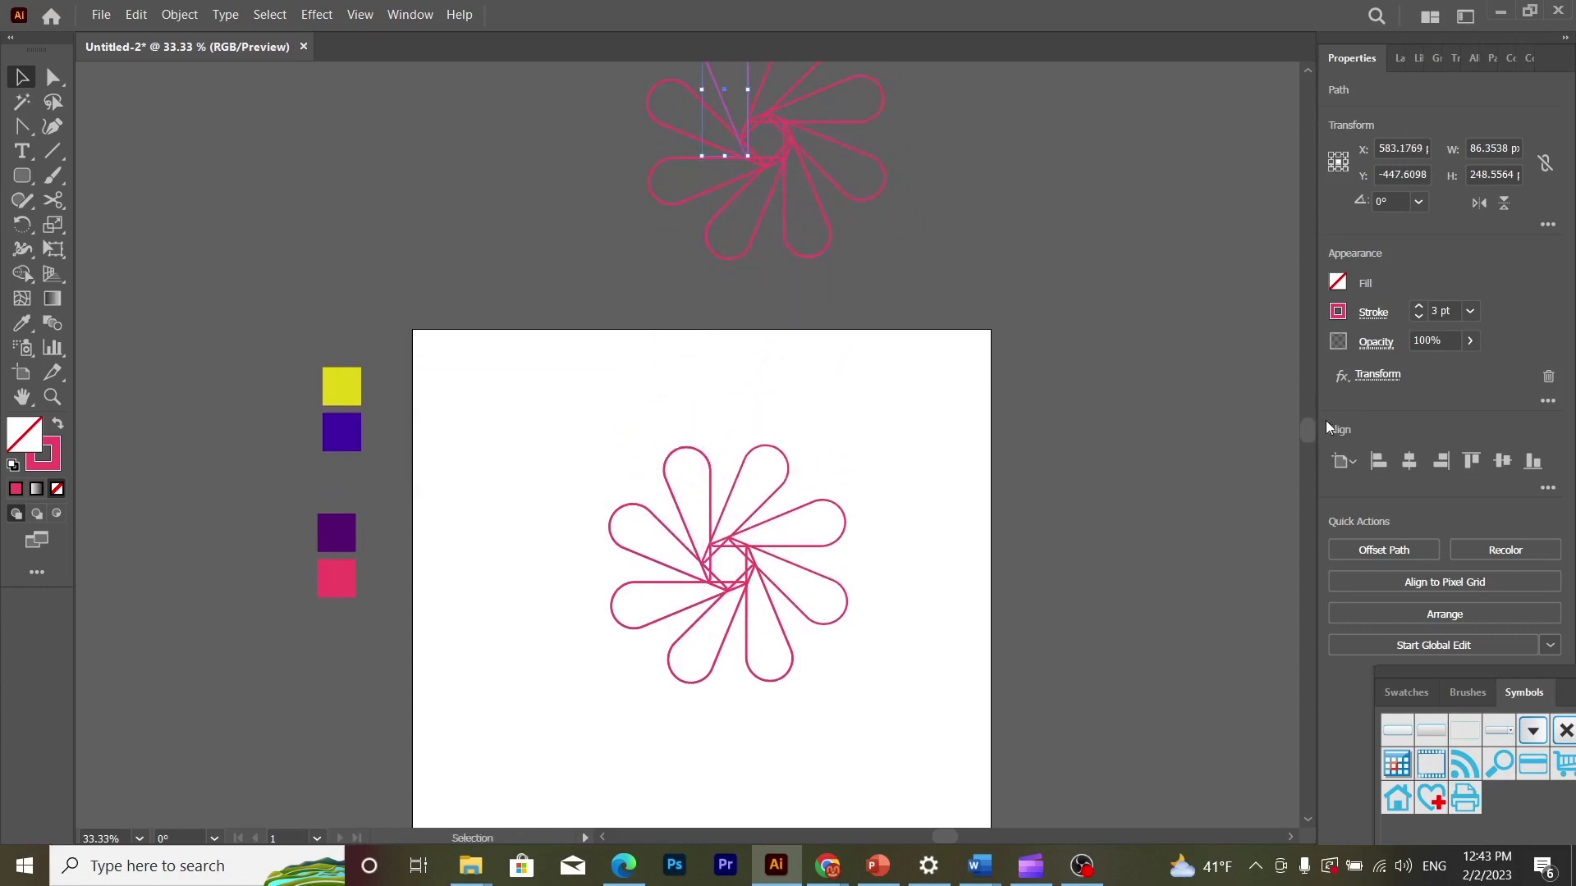
mouse_move(1308, 424)
mouse_down()
mouse_move(1316, 451)
mouse_move(1314, 435)
mouse_up()
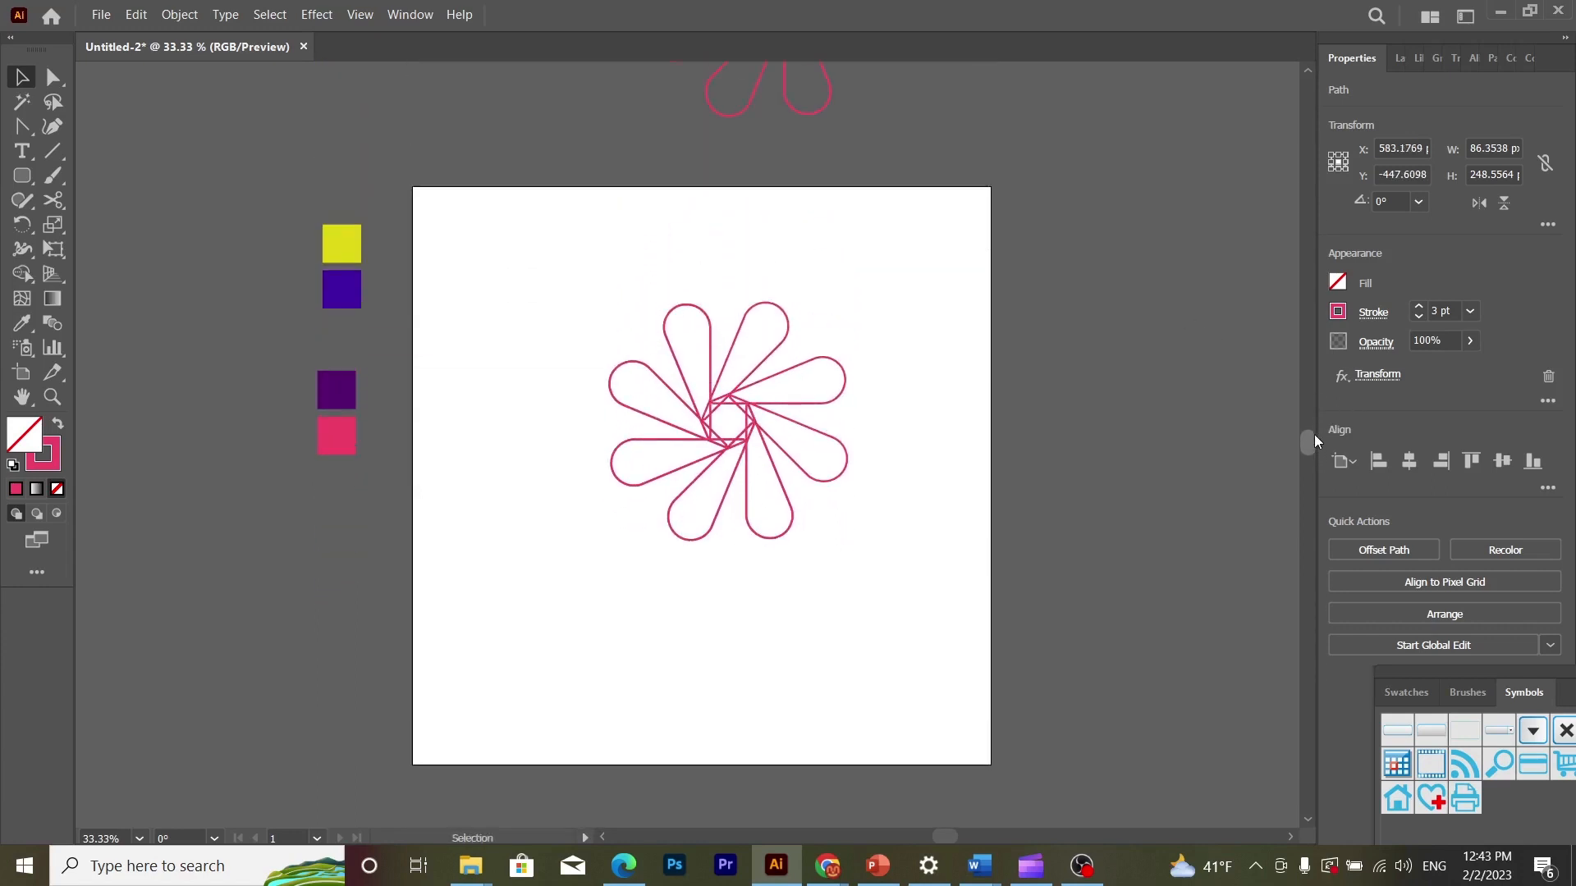
- Fill the flower on the artboard with the blue-violet swatch colour using the Eyedropper, replacing its pink outline
click(711, 359)
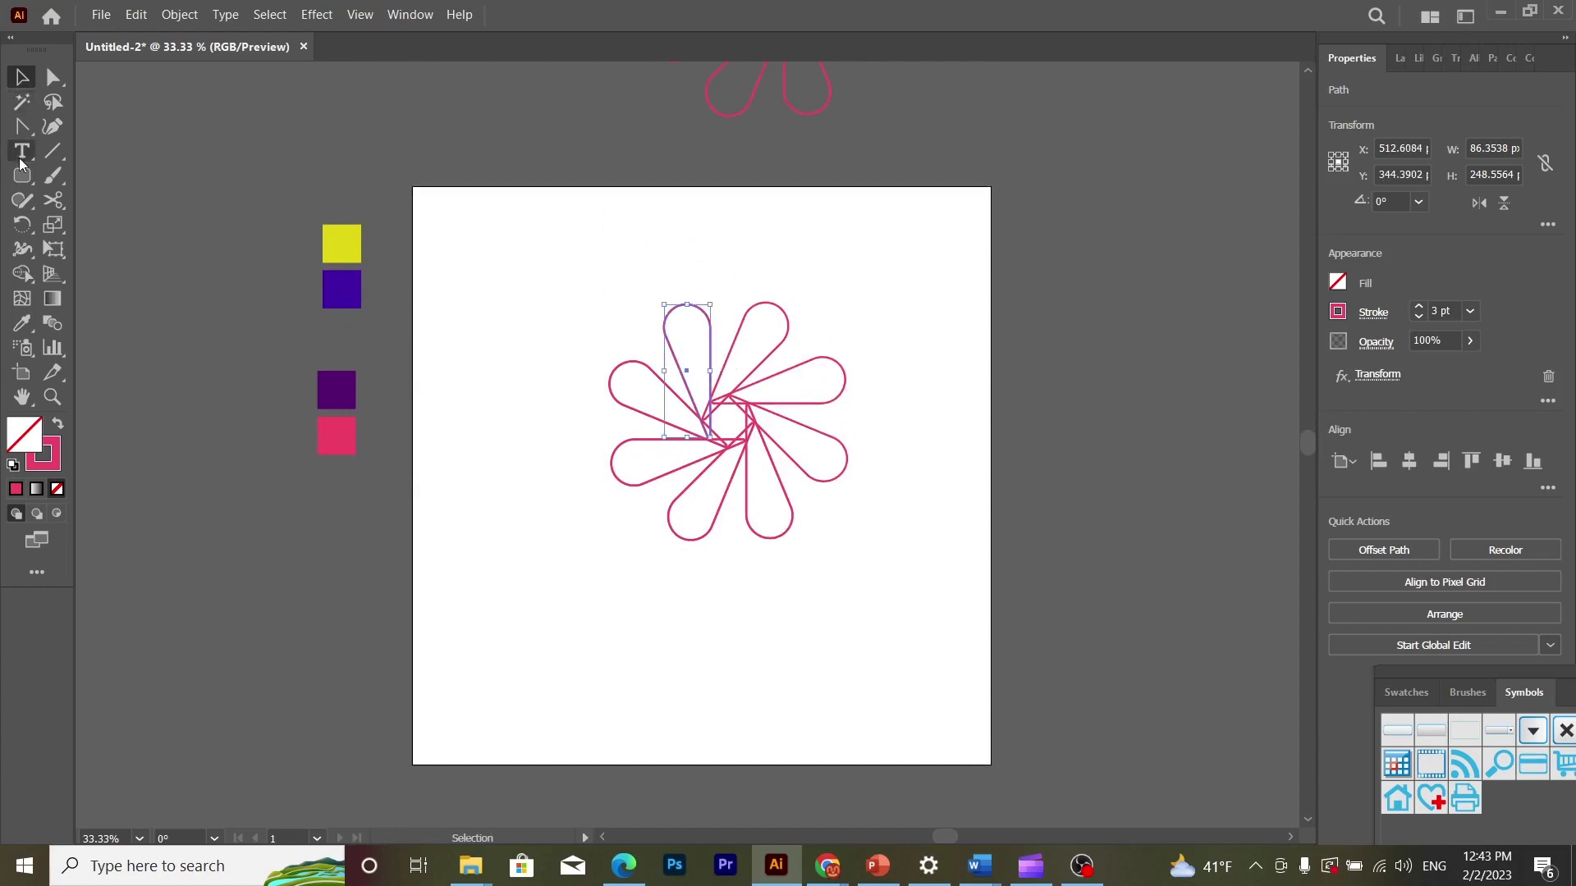
click(22, 323)
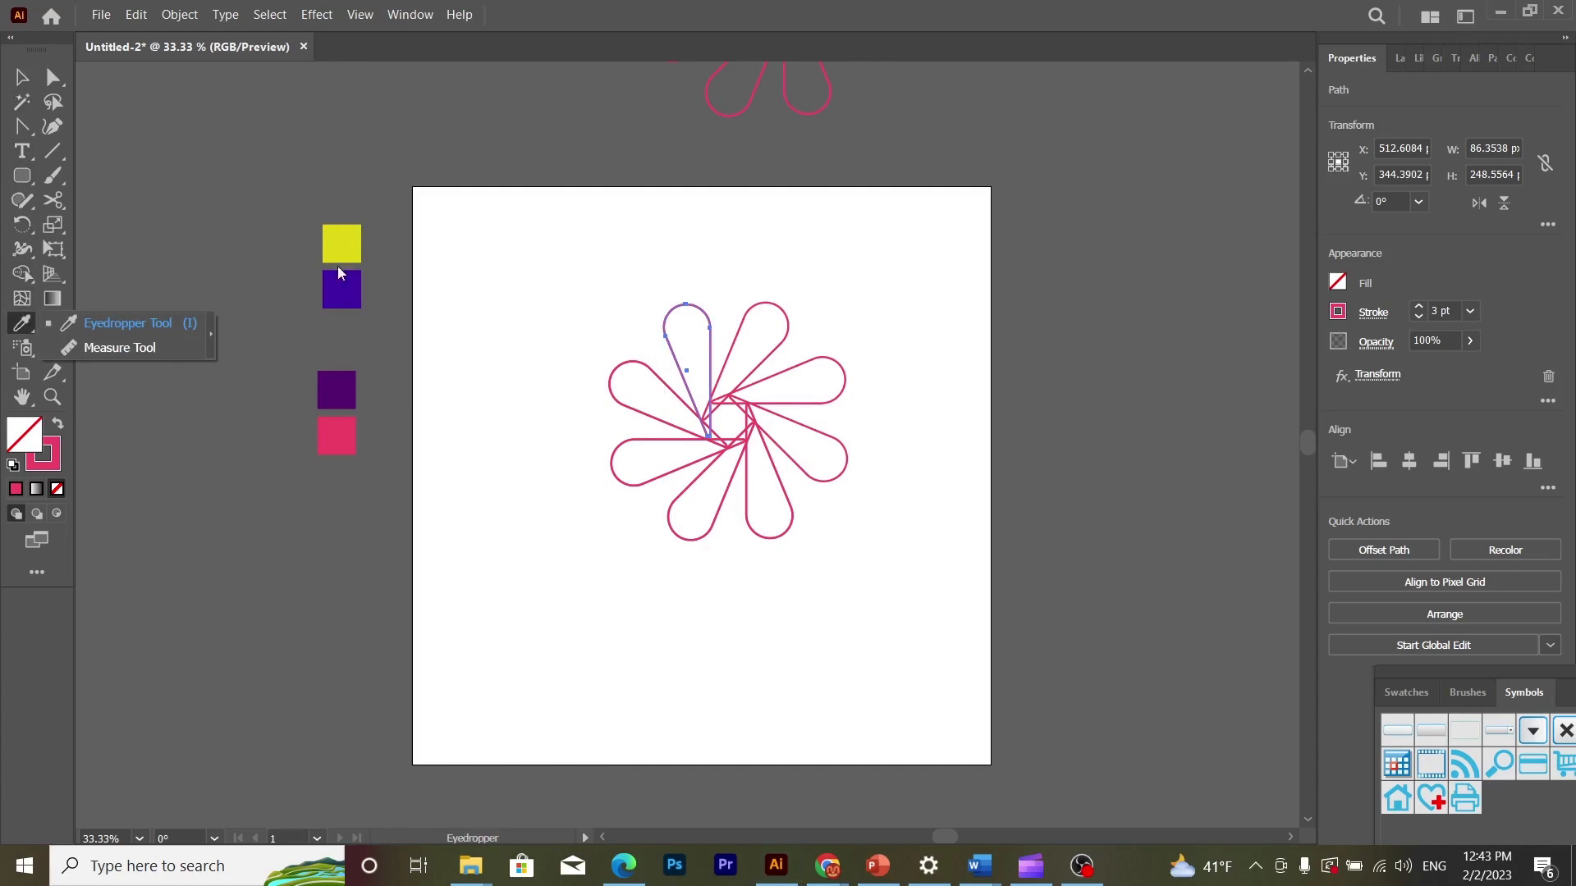
click(174, 328)
click(175, 334)
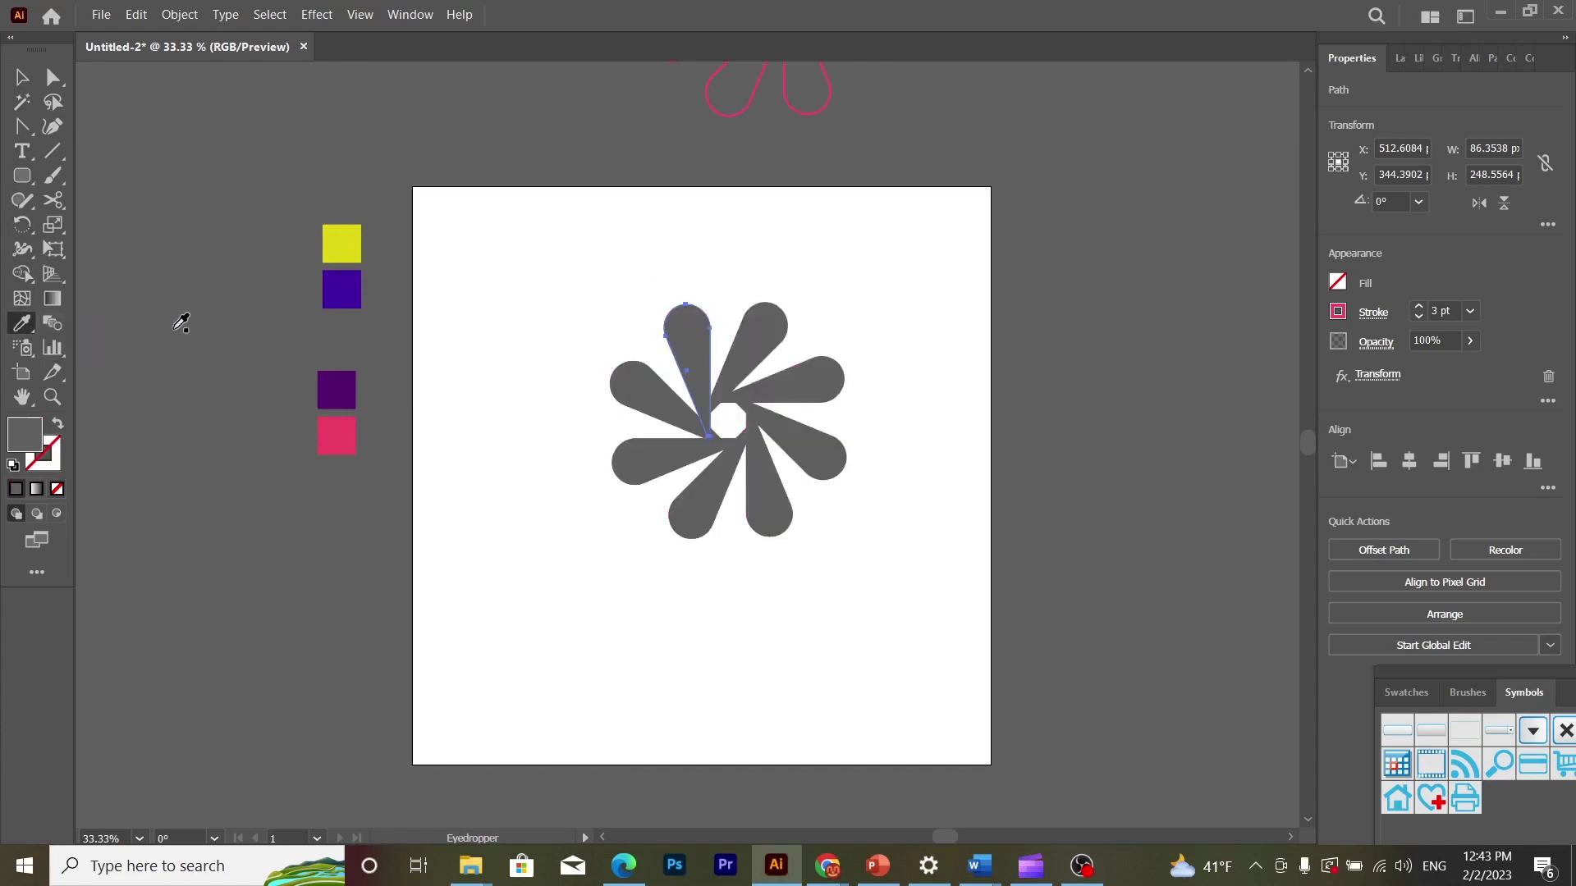
click(354, 283)
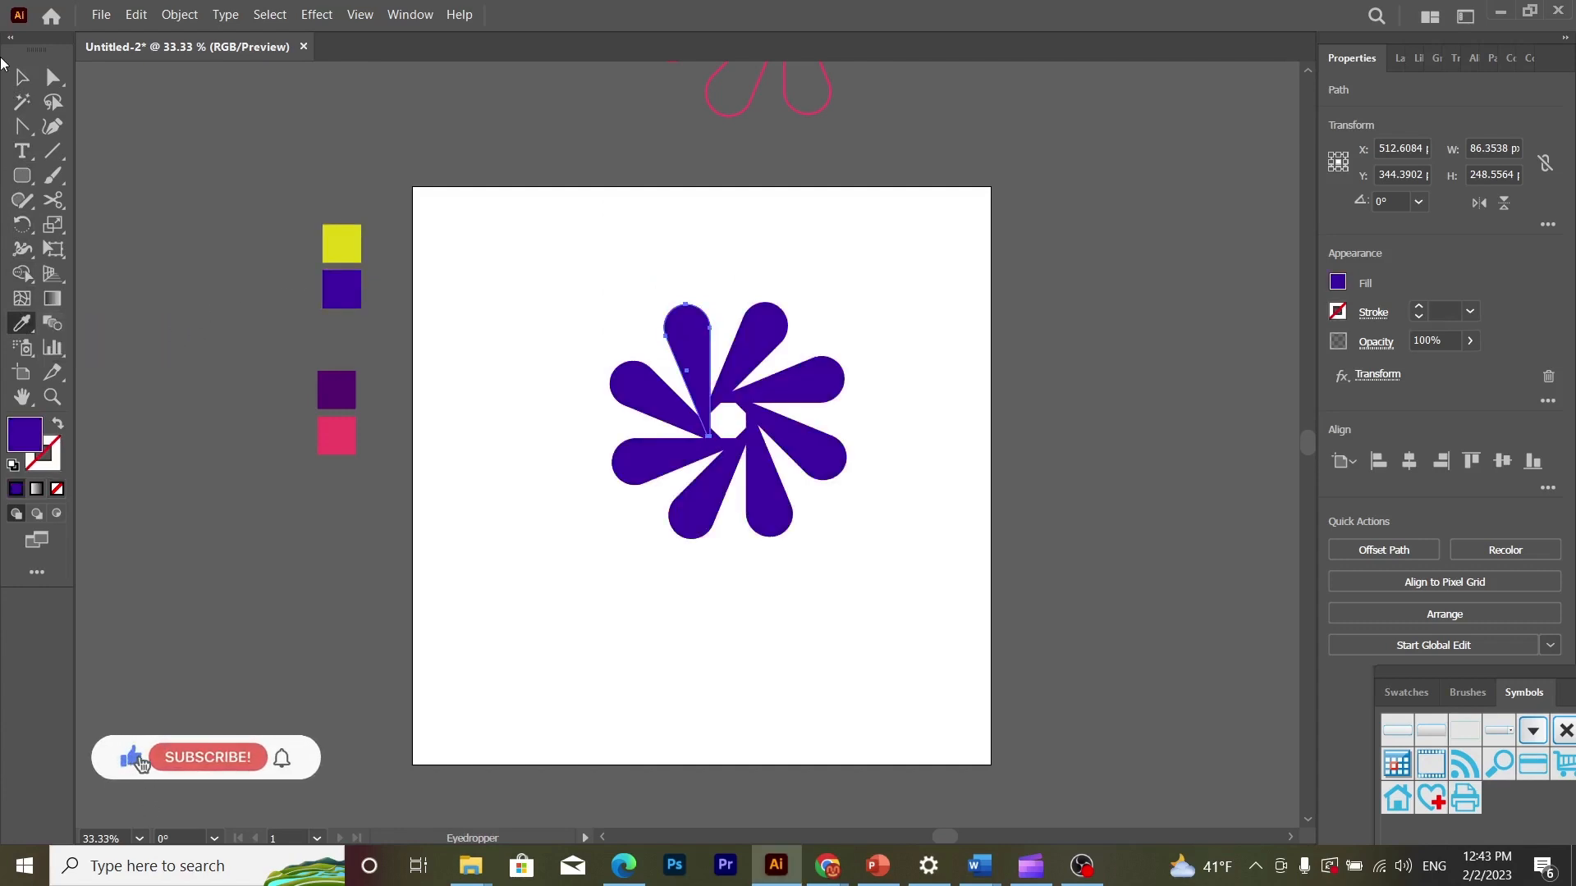
click(22, 79)
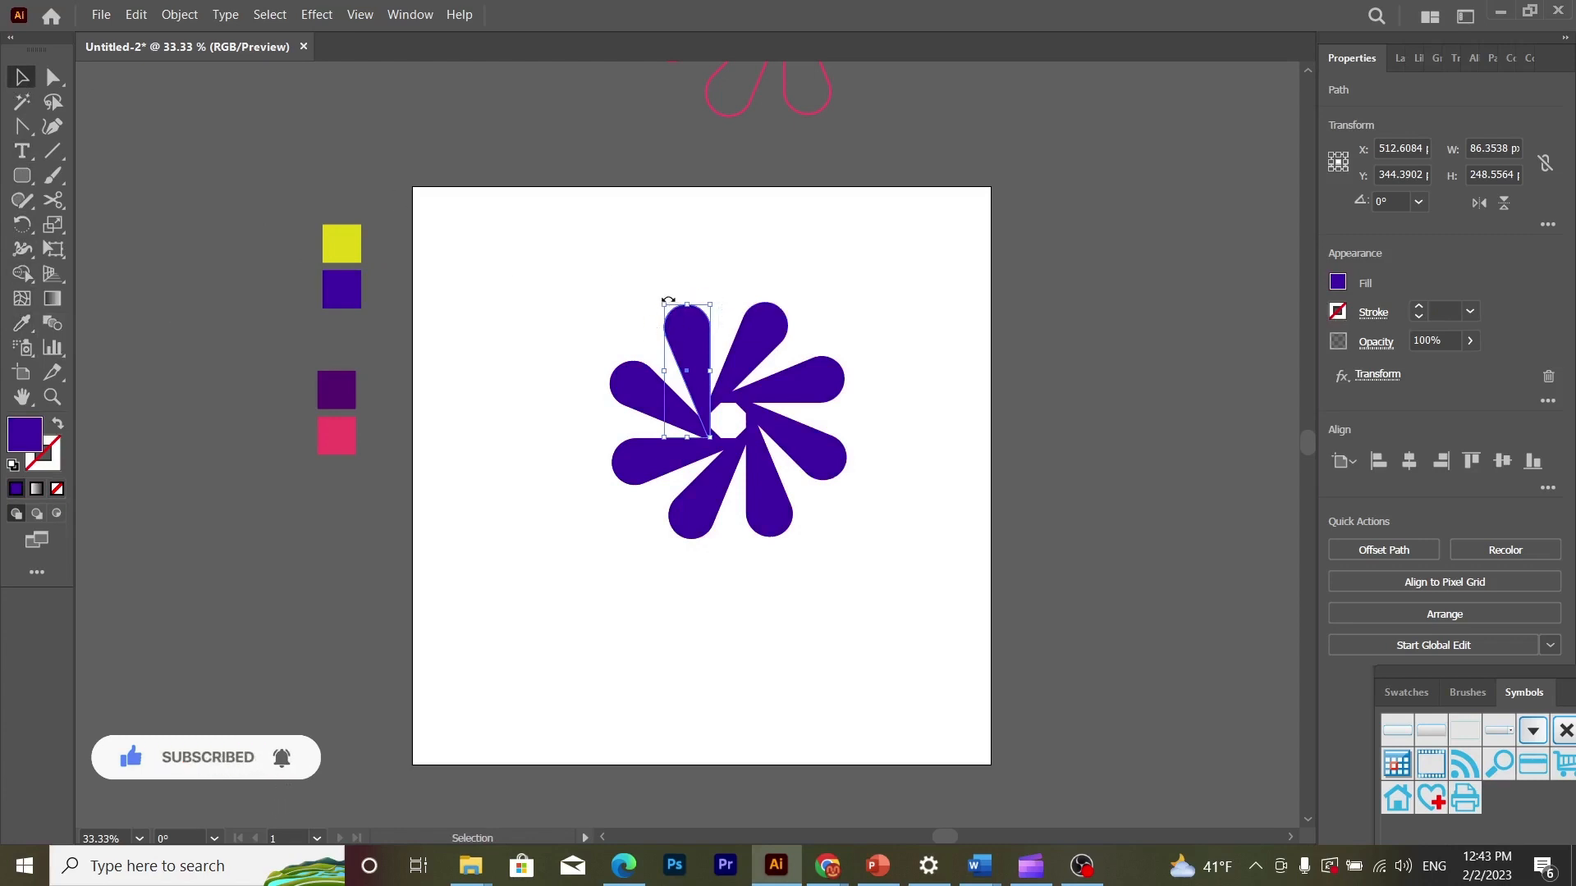
- Enlarge the source petal to about 126 by 362 px and move the flower down toward the artboard's centre
drag(663, 302, 473, 245)
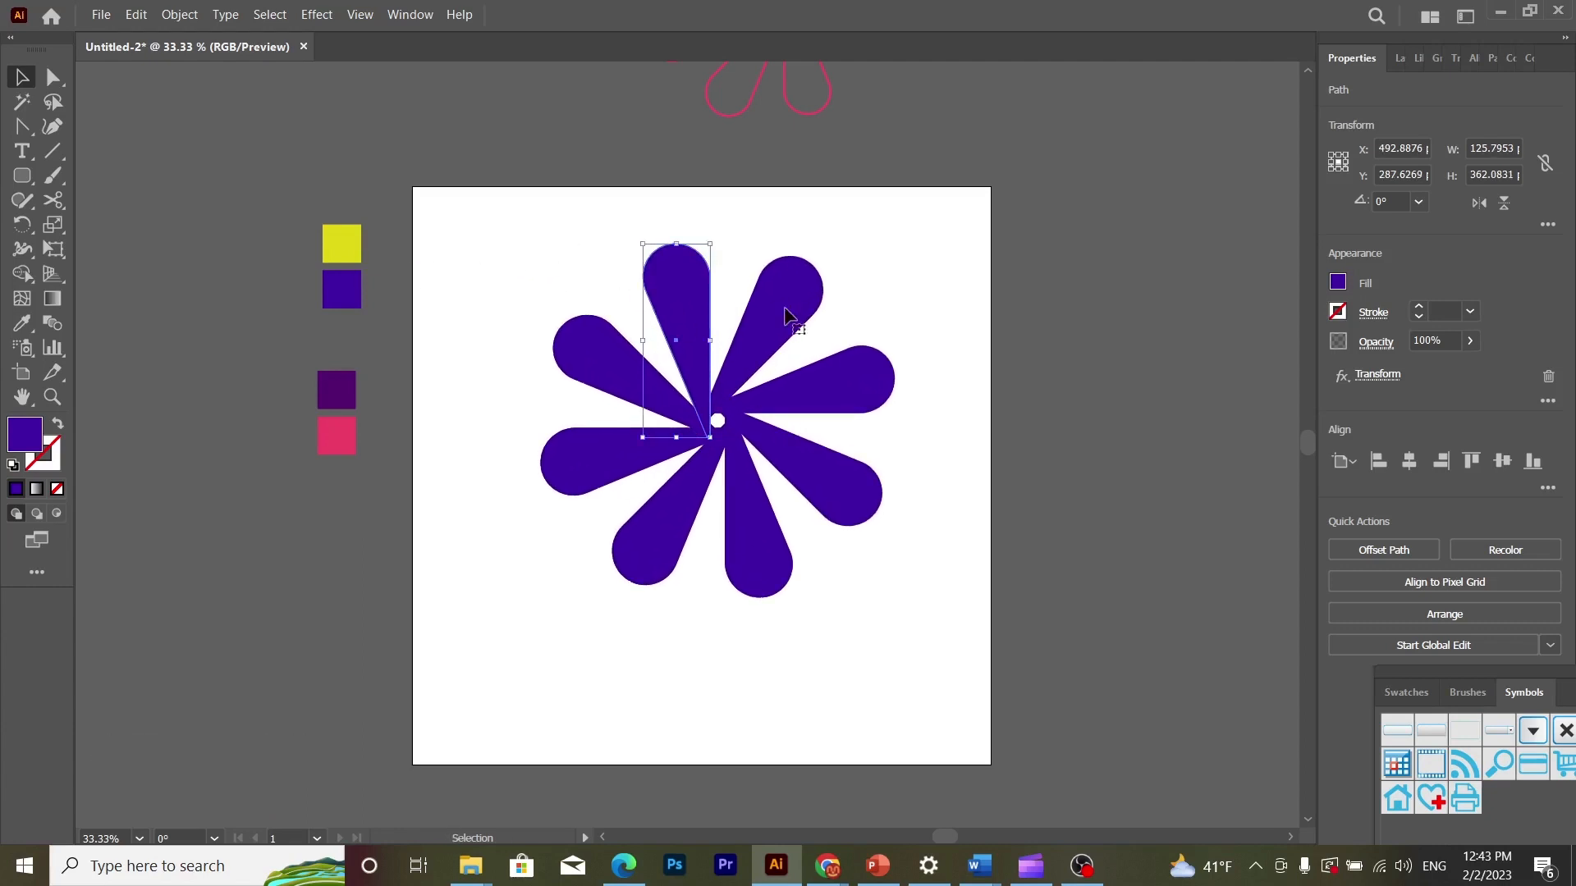
click(845, 282)
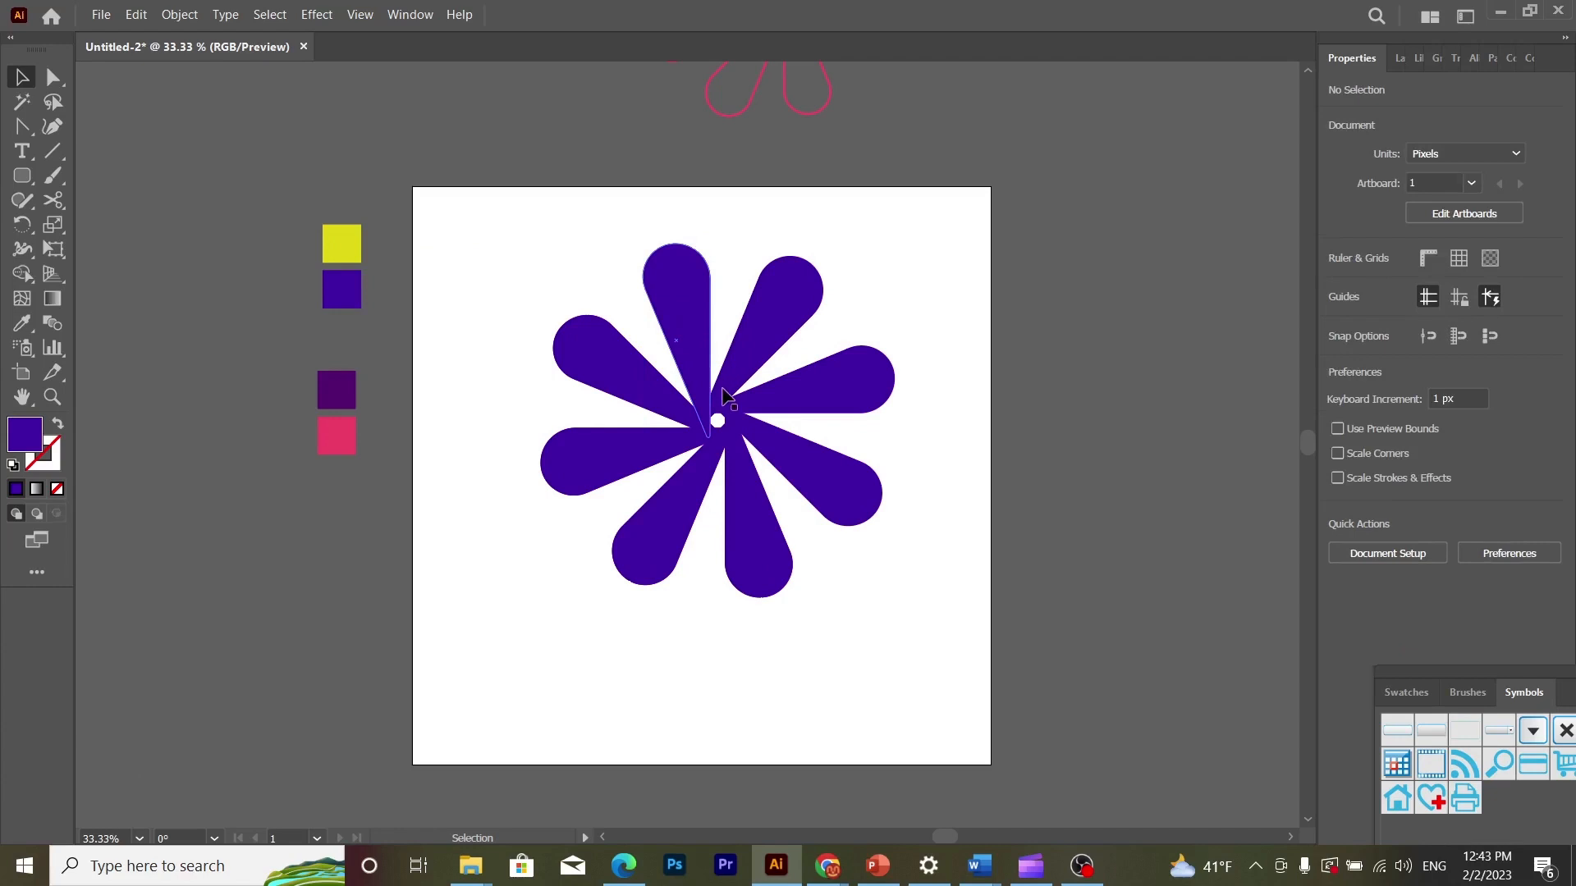
drag(723, 396, 719, 445)
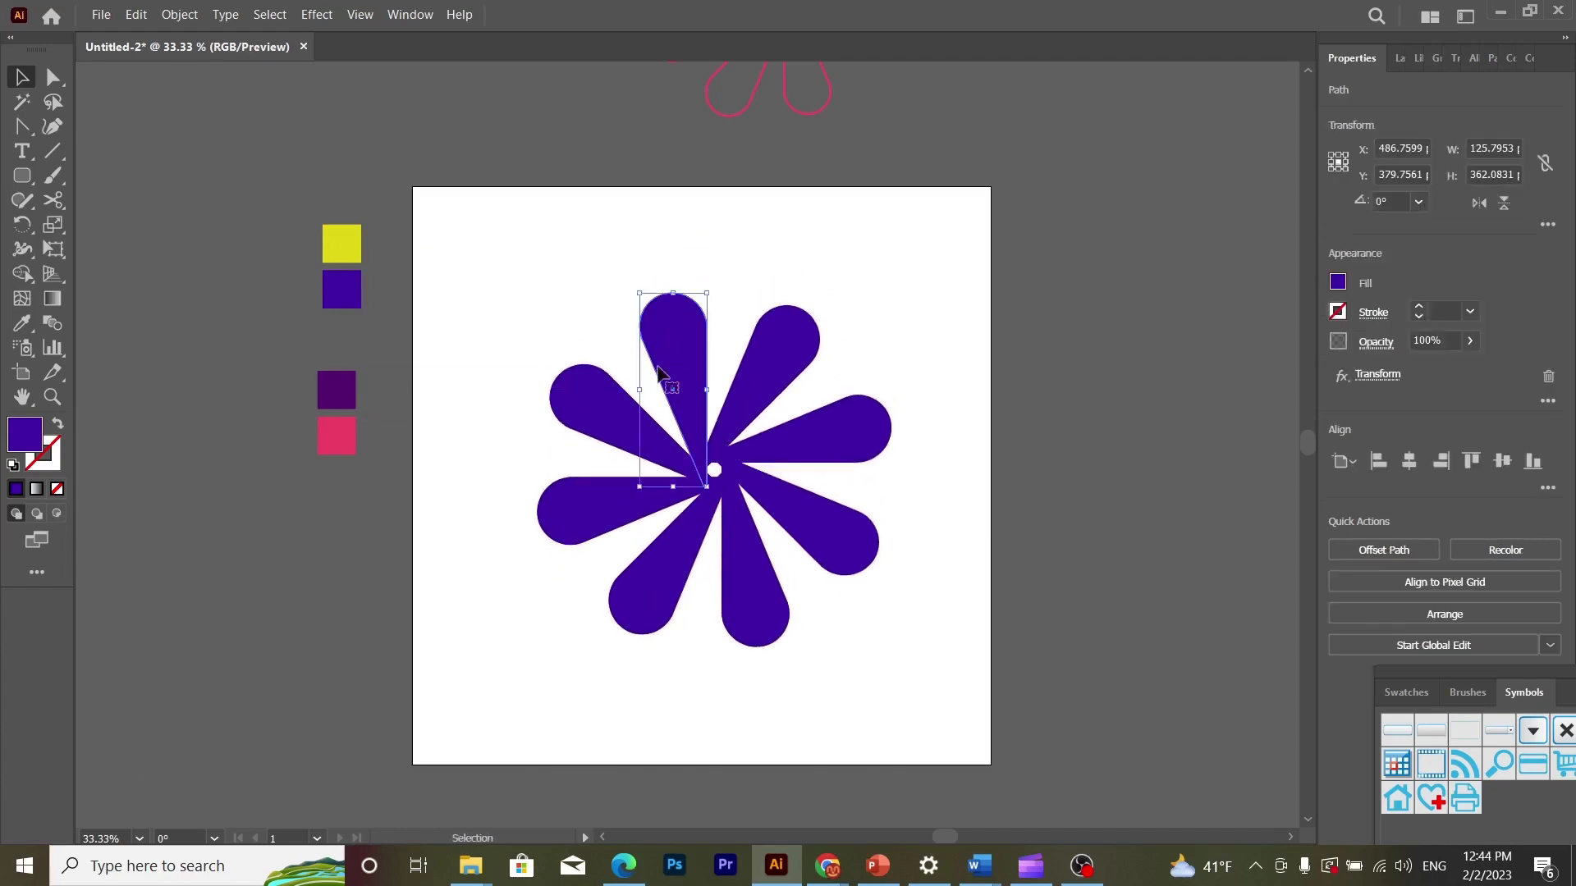
- Expand the flower's appearance, then scale the resulting group to about 806 px wide and recentre it on the artboard
click(179, 14)
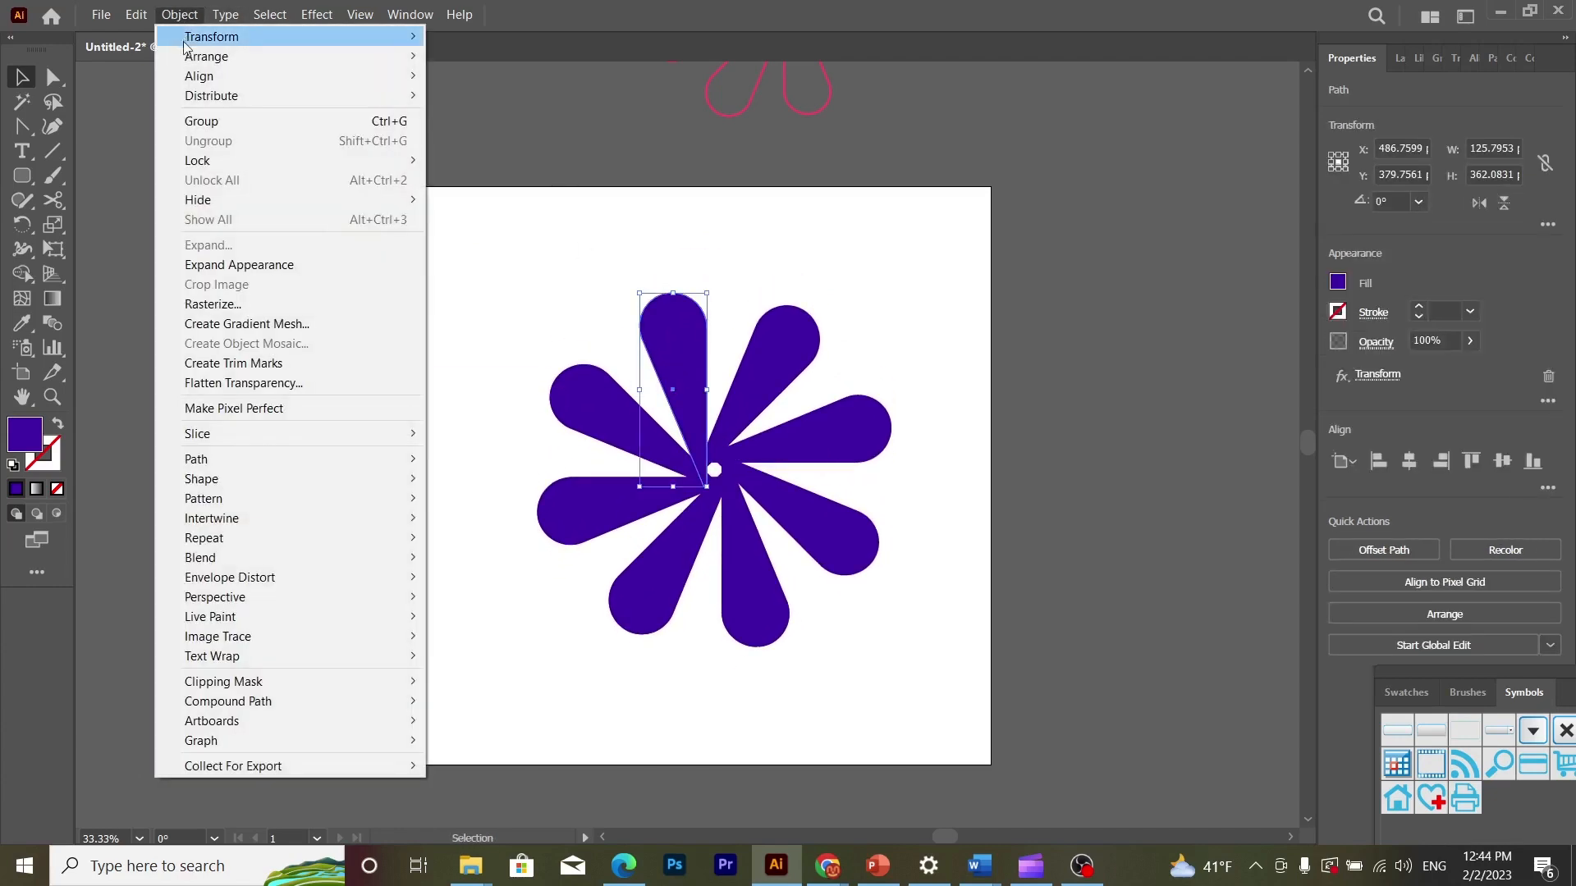
click(231, 265)
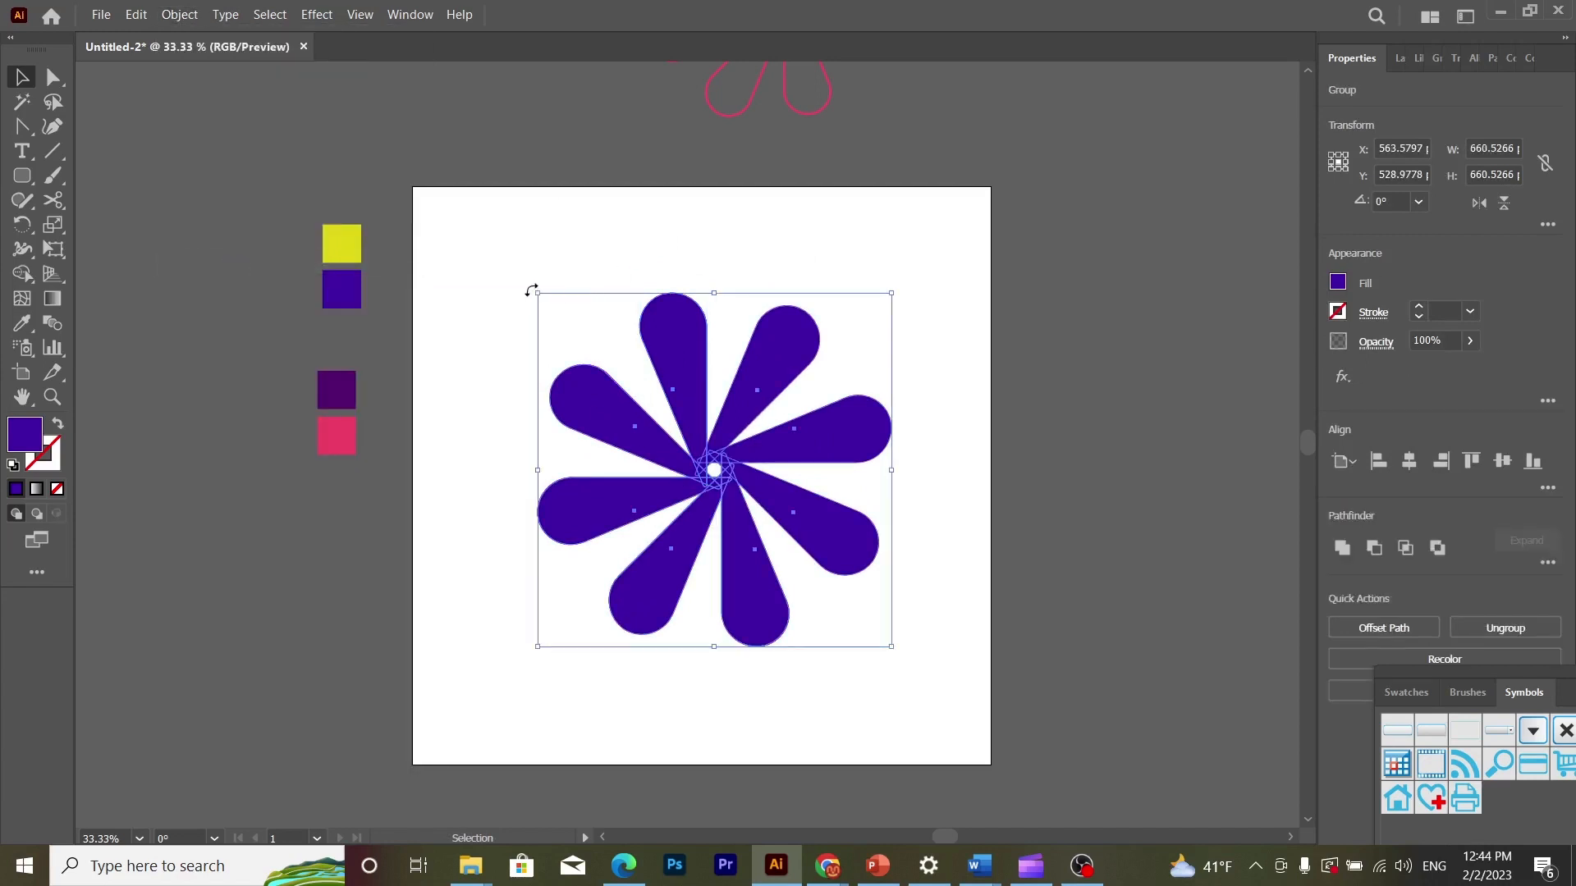
drag(540, 296, 267, 218)
drag(685, 428, 720, 505)
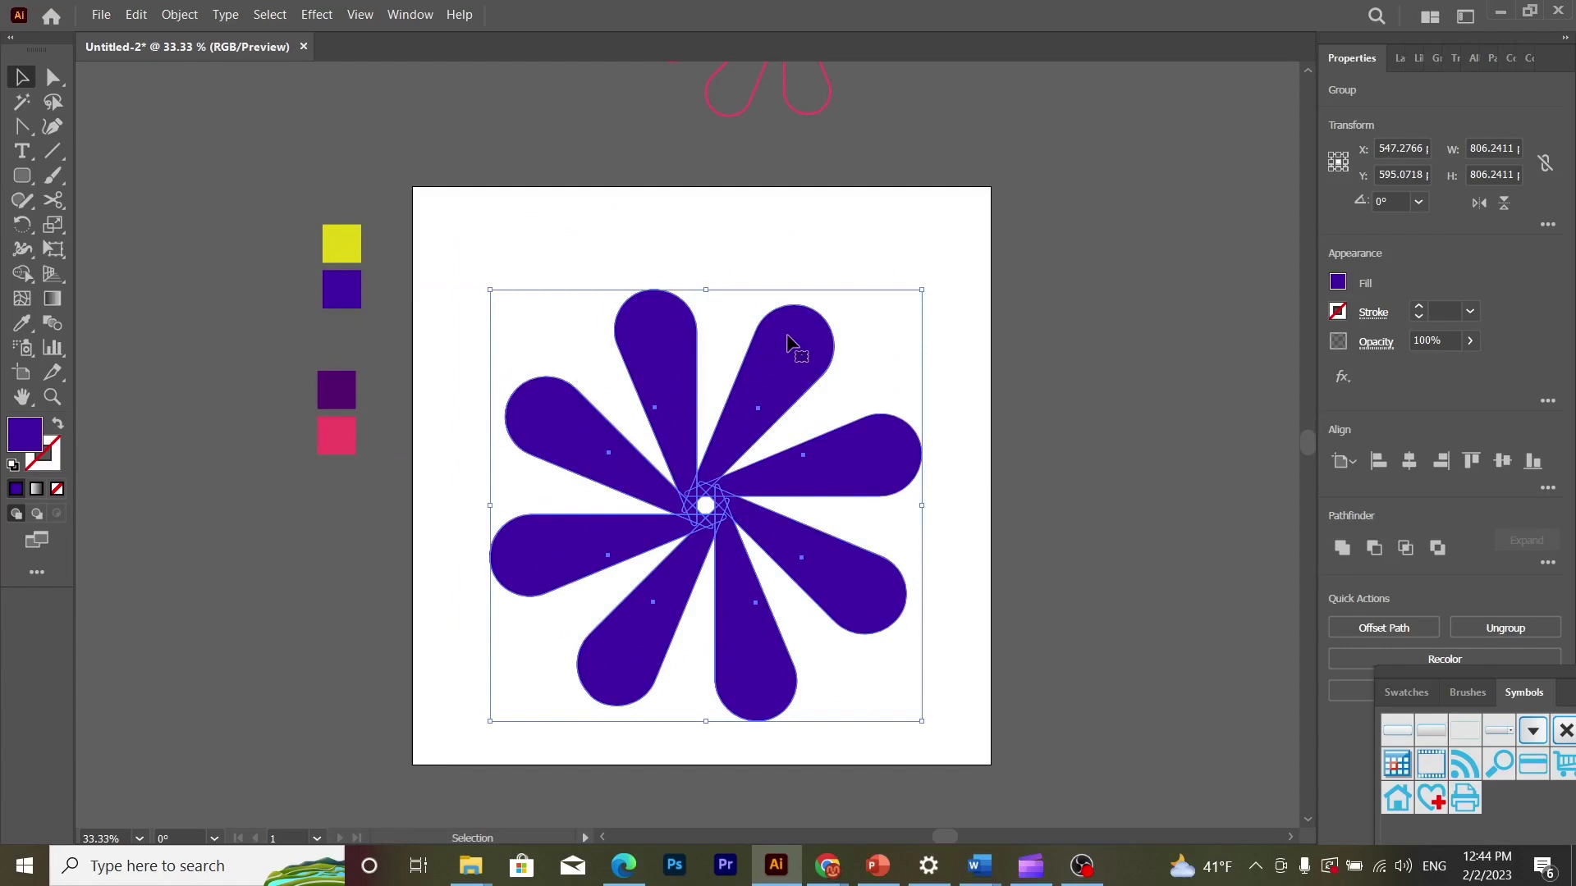
- Duplicate the flower group in place, enlarge the copy to about 833 px and rotate it clockwise to about 341.16°
key(a)
key(v)
drag(928, 289, 1017, 334)
drag(1032, 340, 1043, 347)
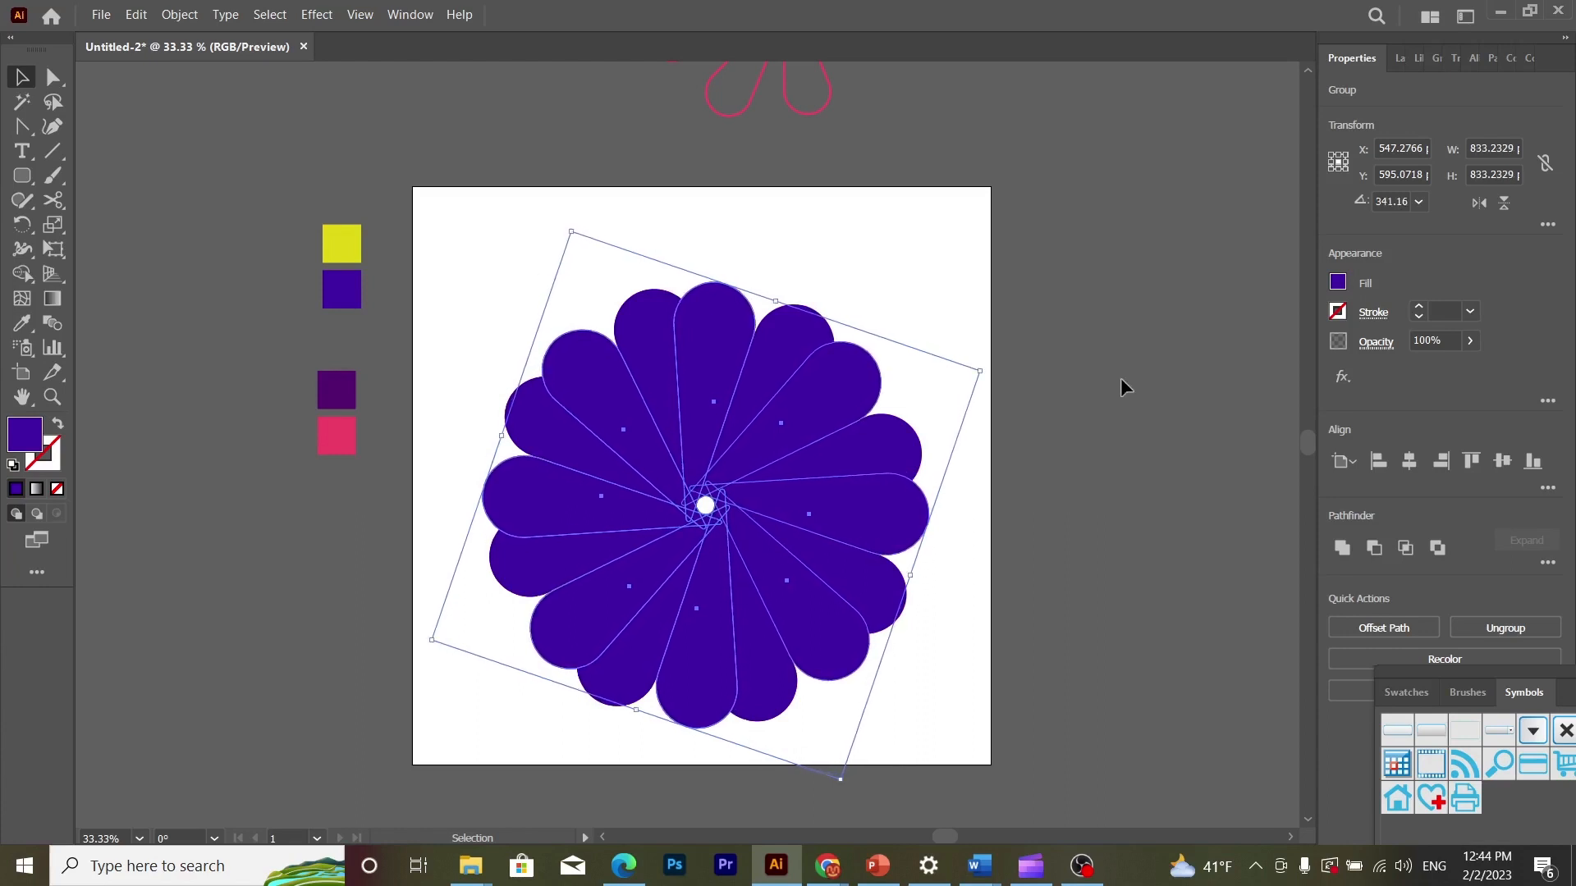
click(1120, 377)
- Recolour the rotated front flower with the yellow swatch using the Eyedropper
click(712, 359)
click(22, 323)
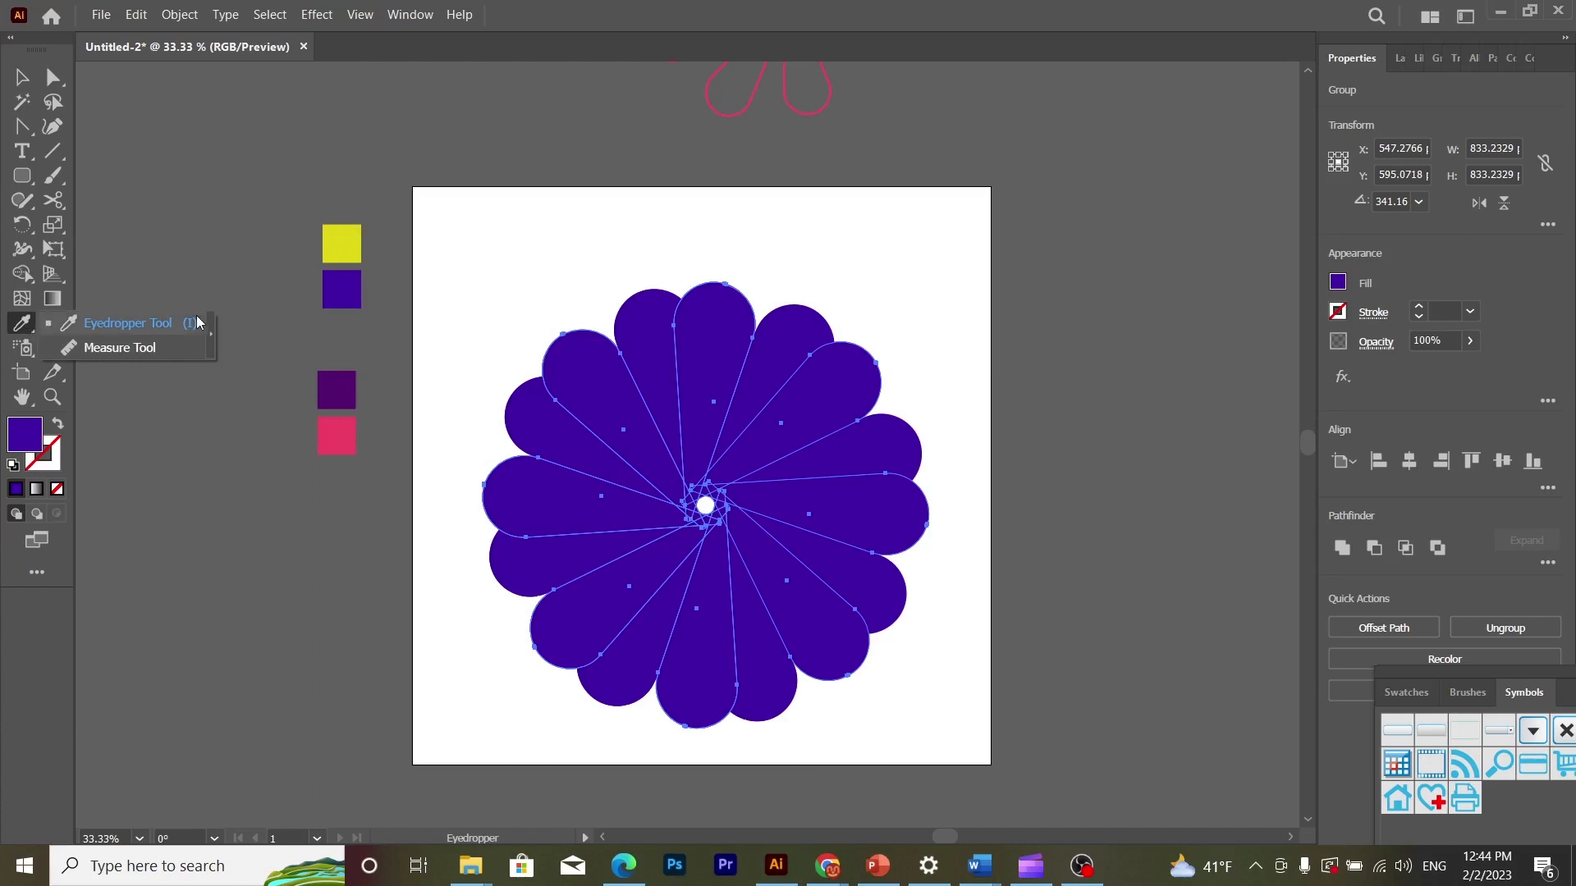
click(310, 211)
click(338, 246)
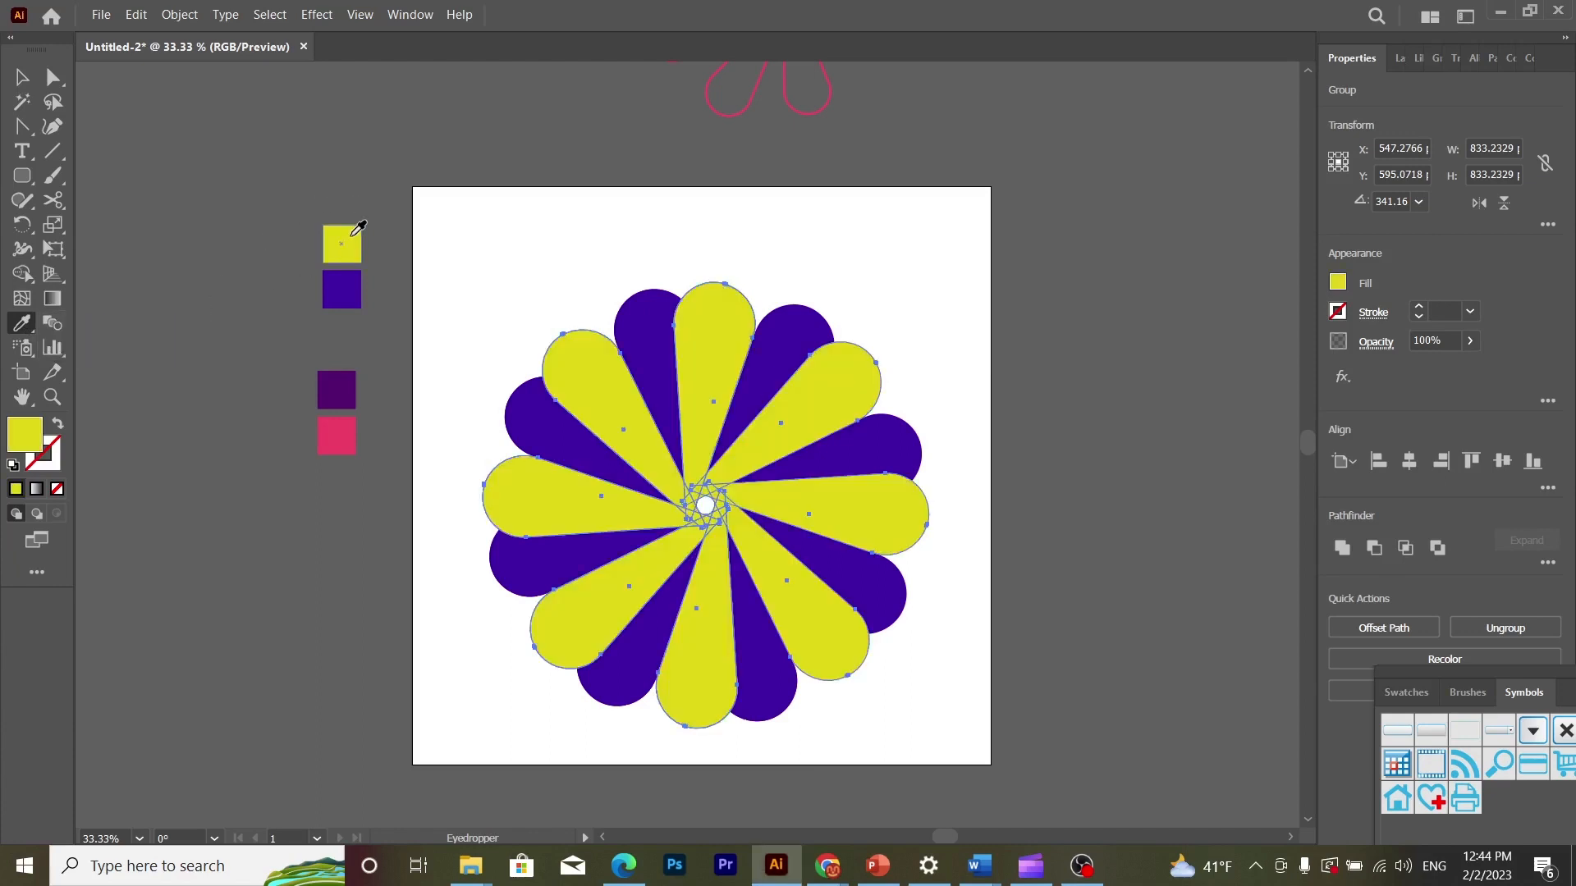
click(20, 76)
click(399, 164)
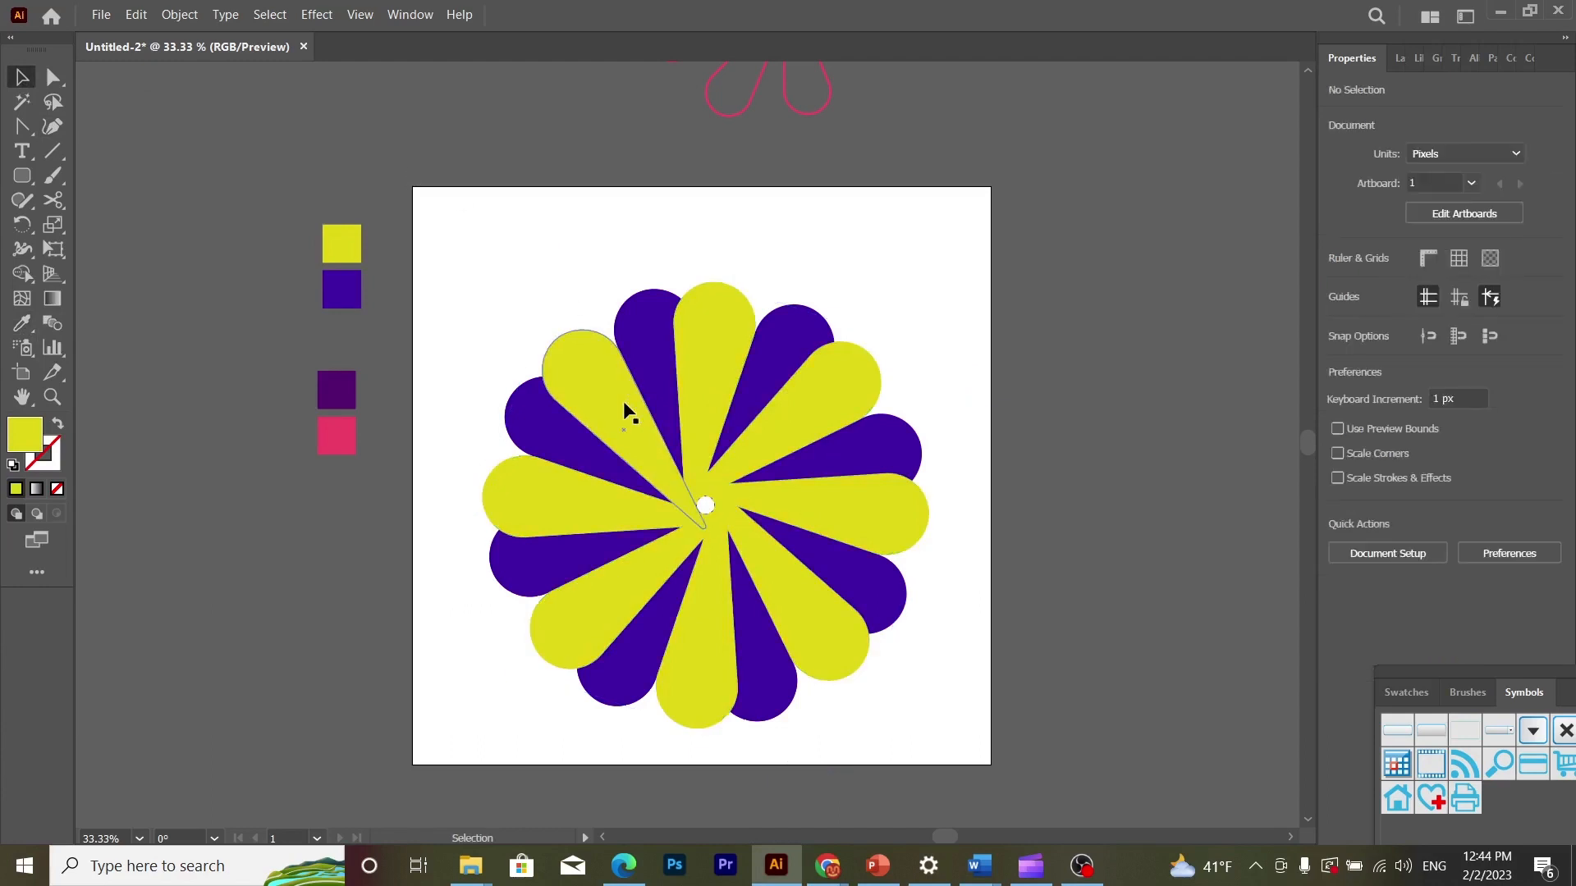
- Send the yellow flower to the back, behind the blue-violet one
click(623, 401)
right_click(623, 400)
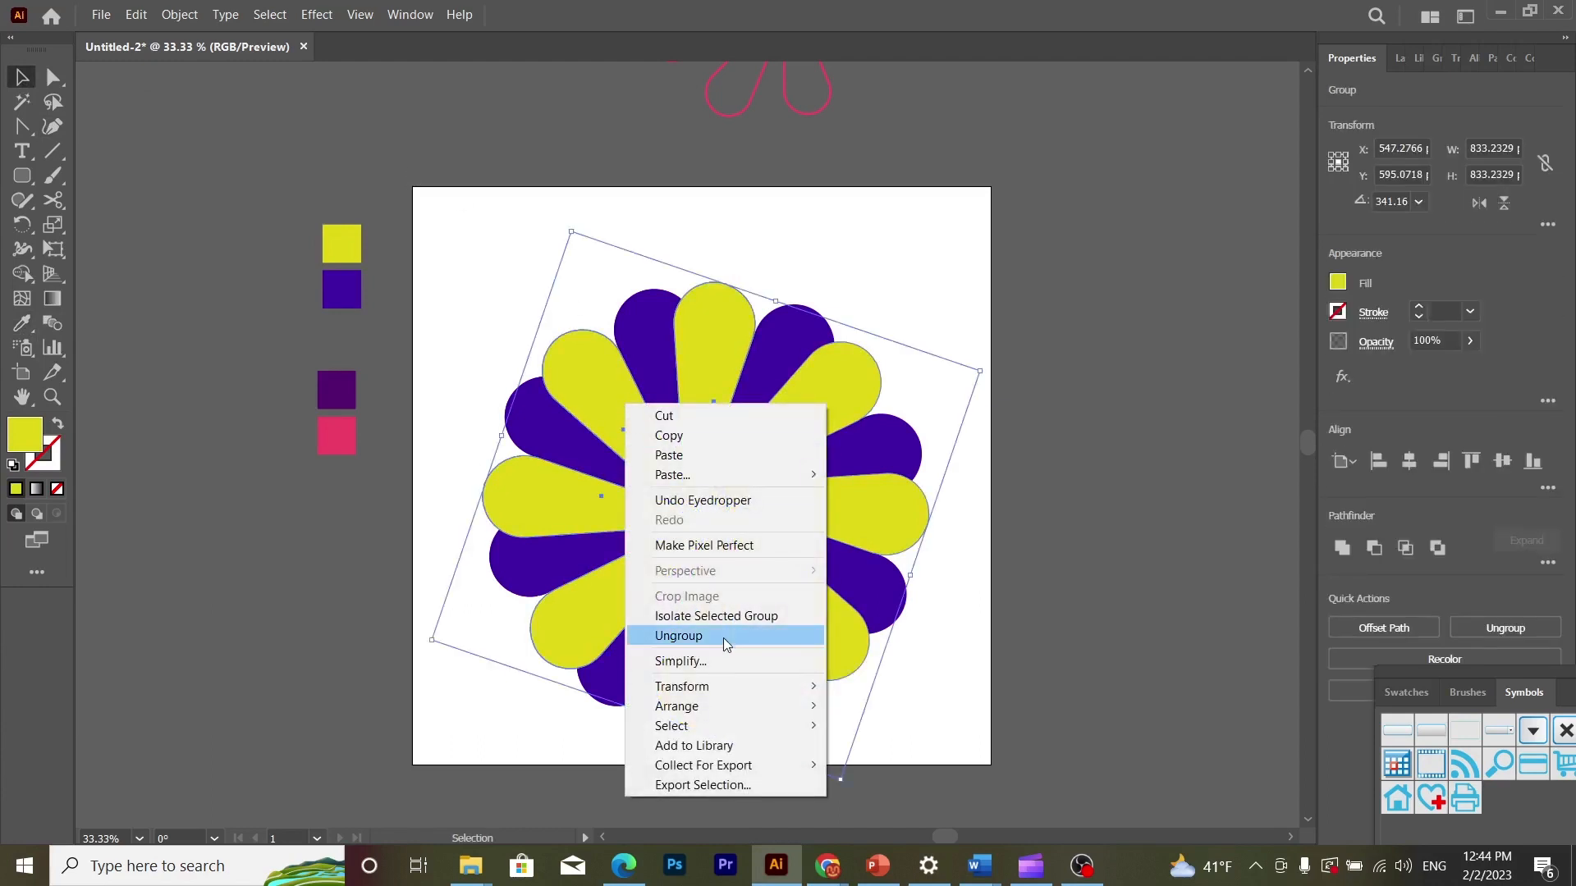
mouse_move(751, 707)
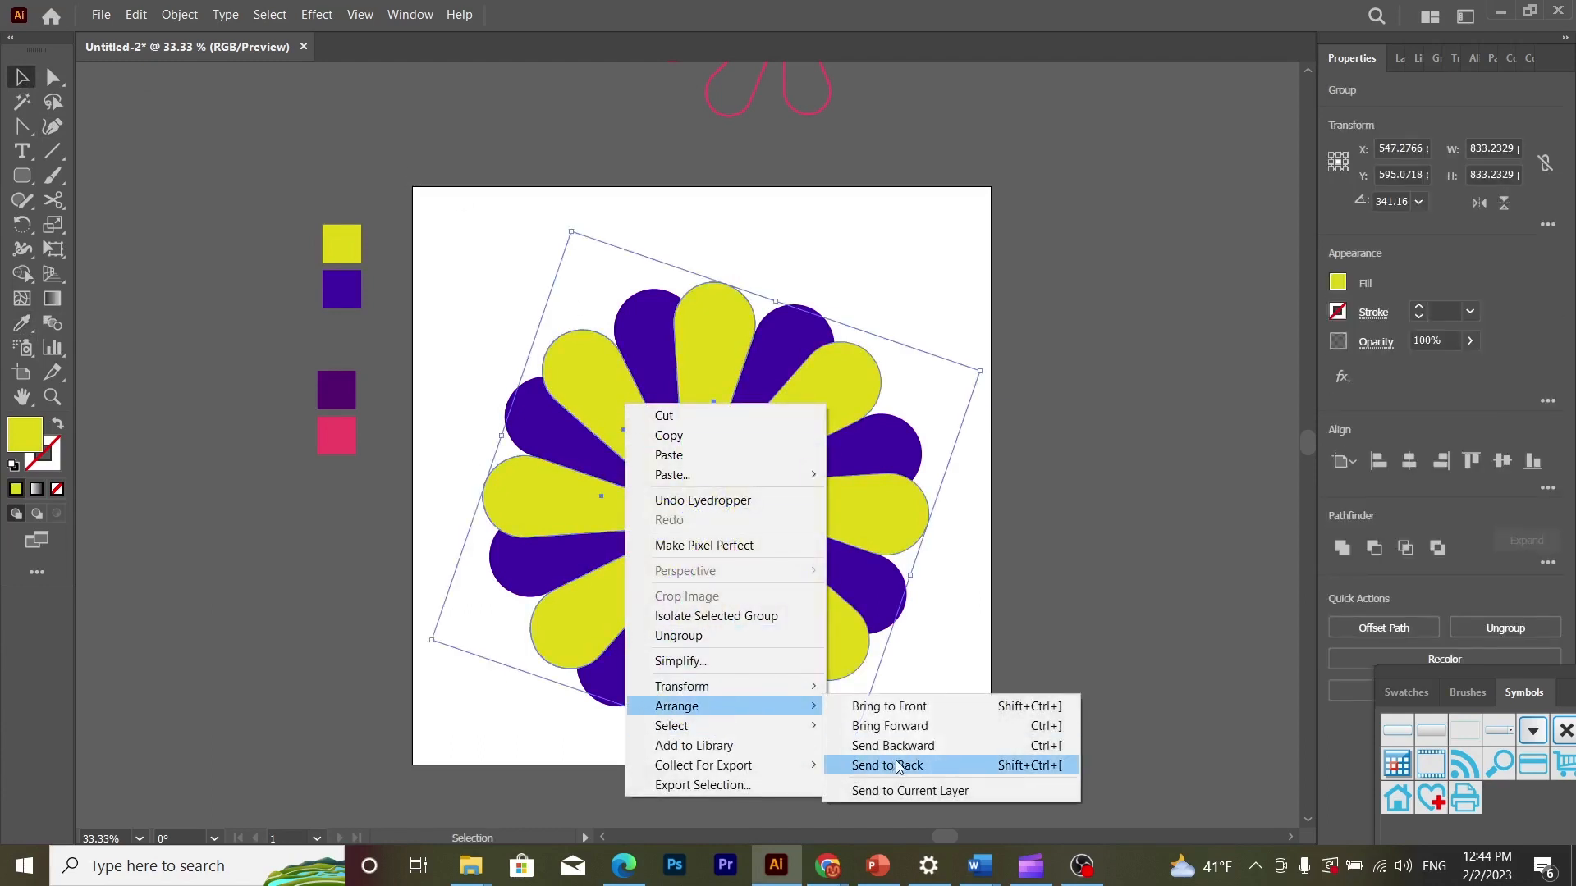
click(889, 764)
click(858, 257)
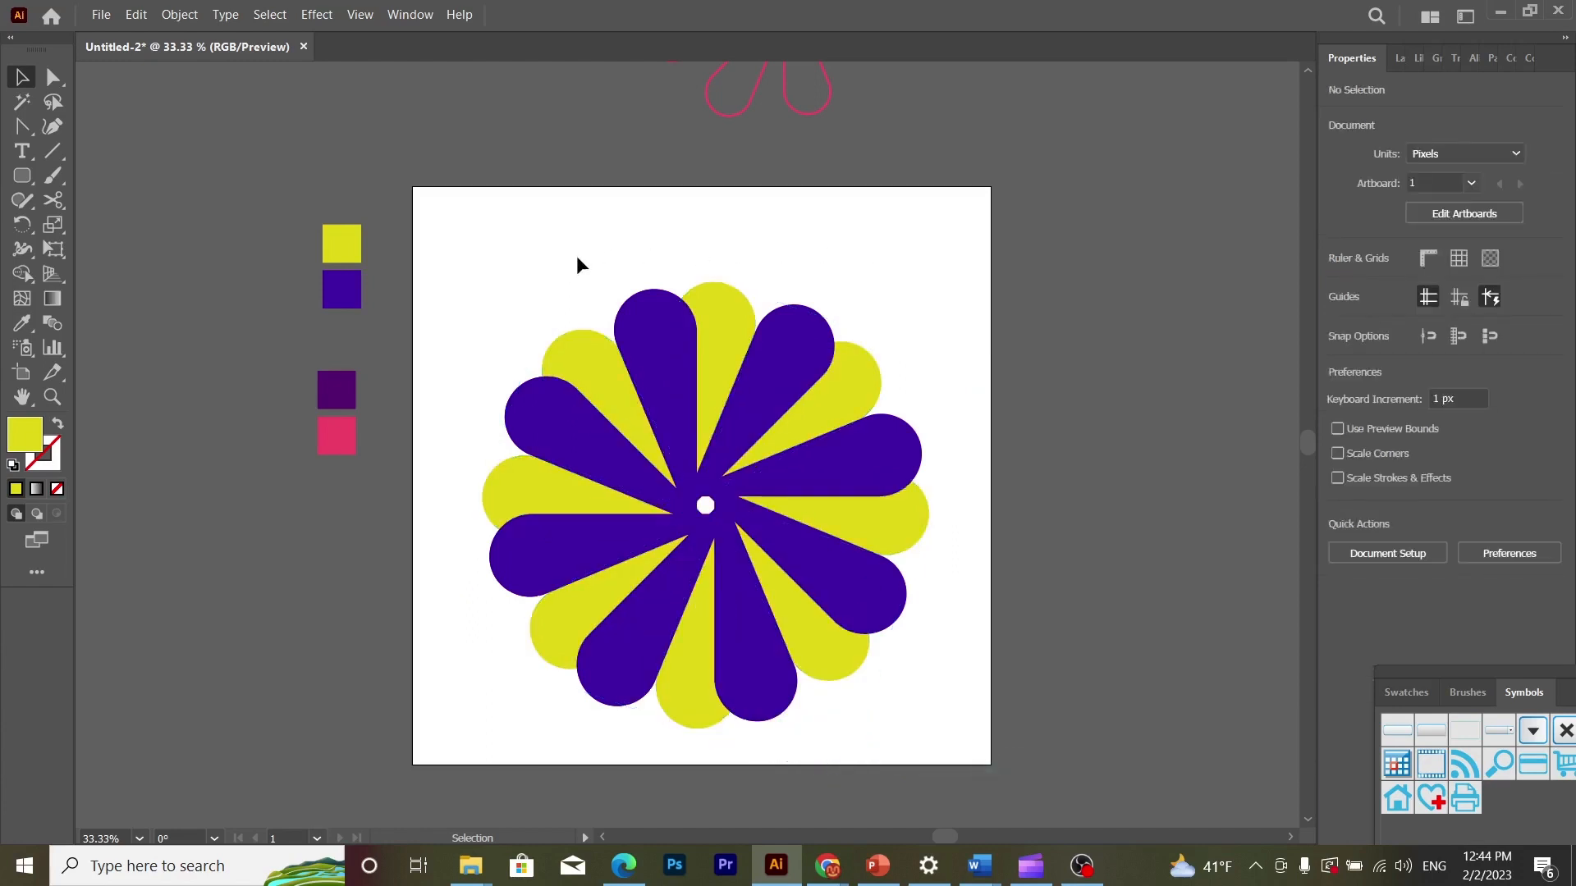
- Select both flowers and set their blend options to Specified Steps spacing with 110 steps
drag(577, 257, 973, 657)
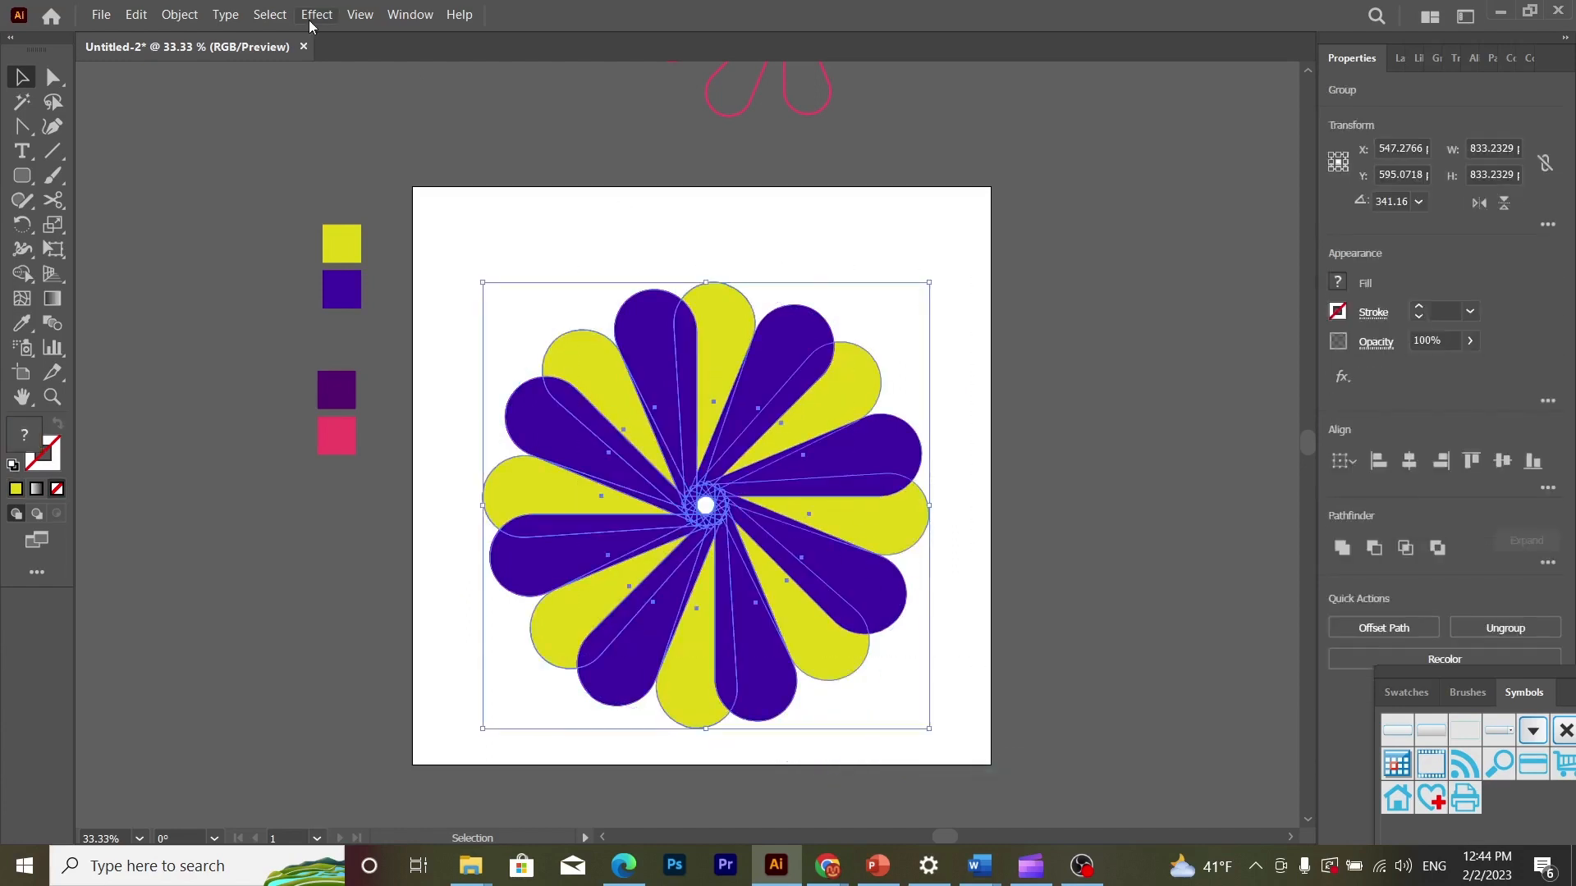
click(168, 16)
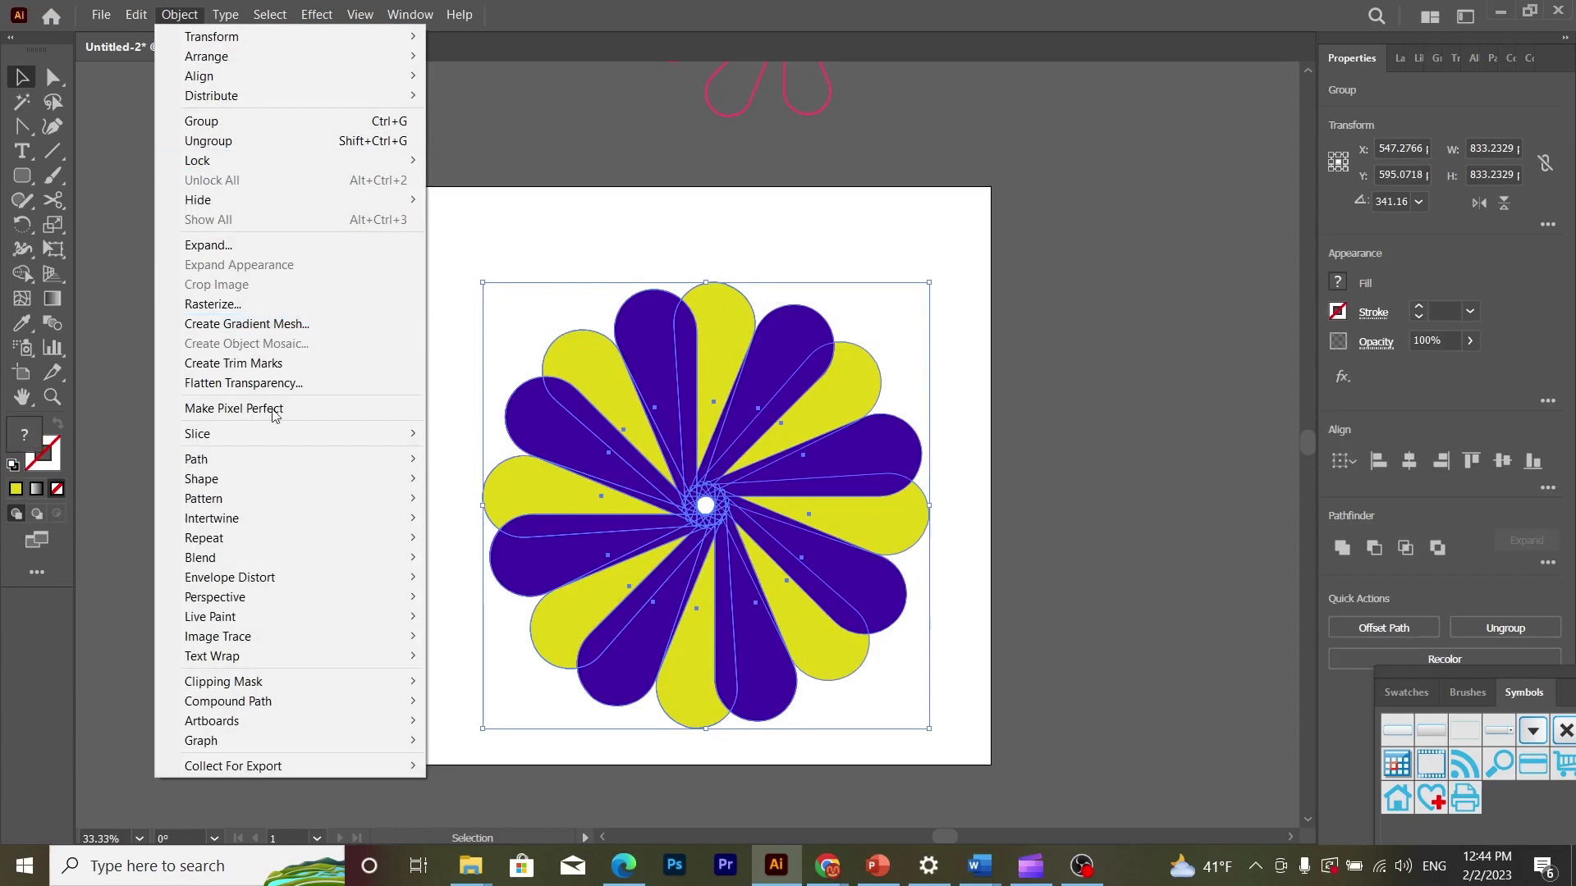
mouse_move(353, 558)
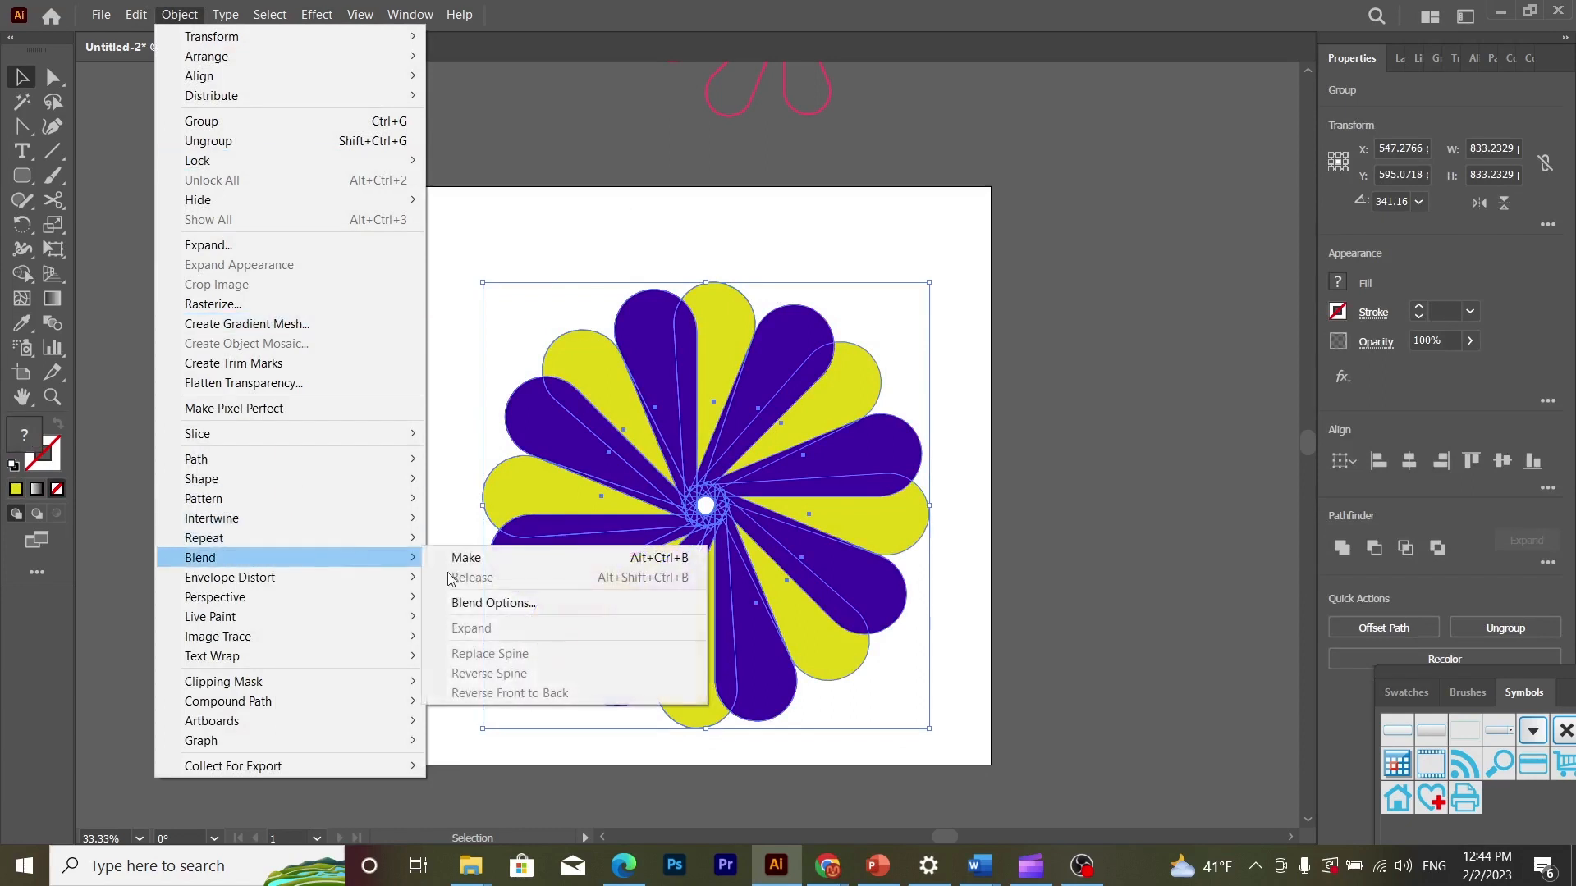
click(509, 606)
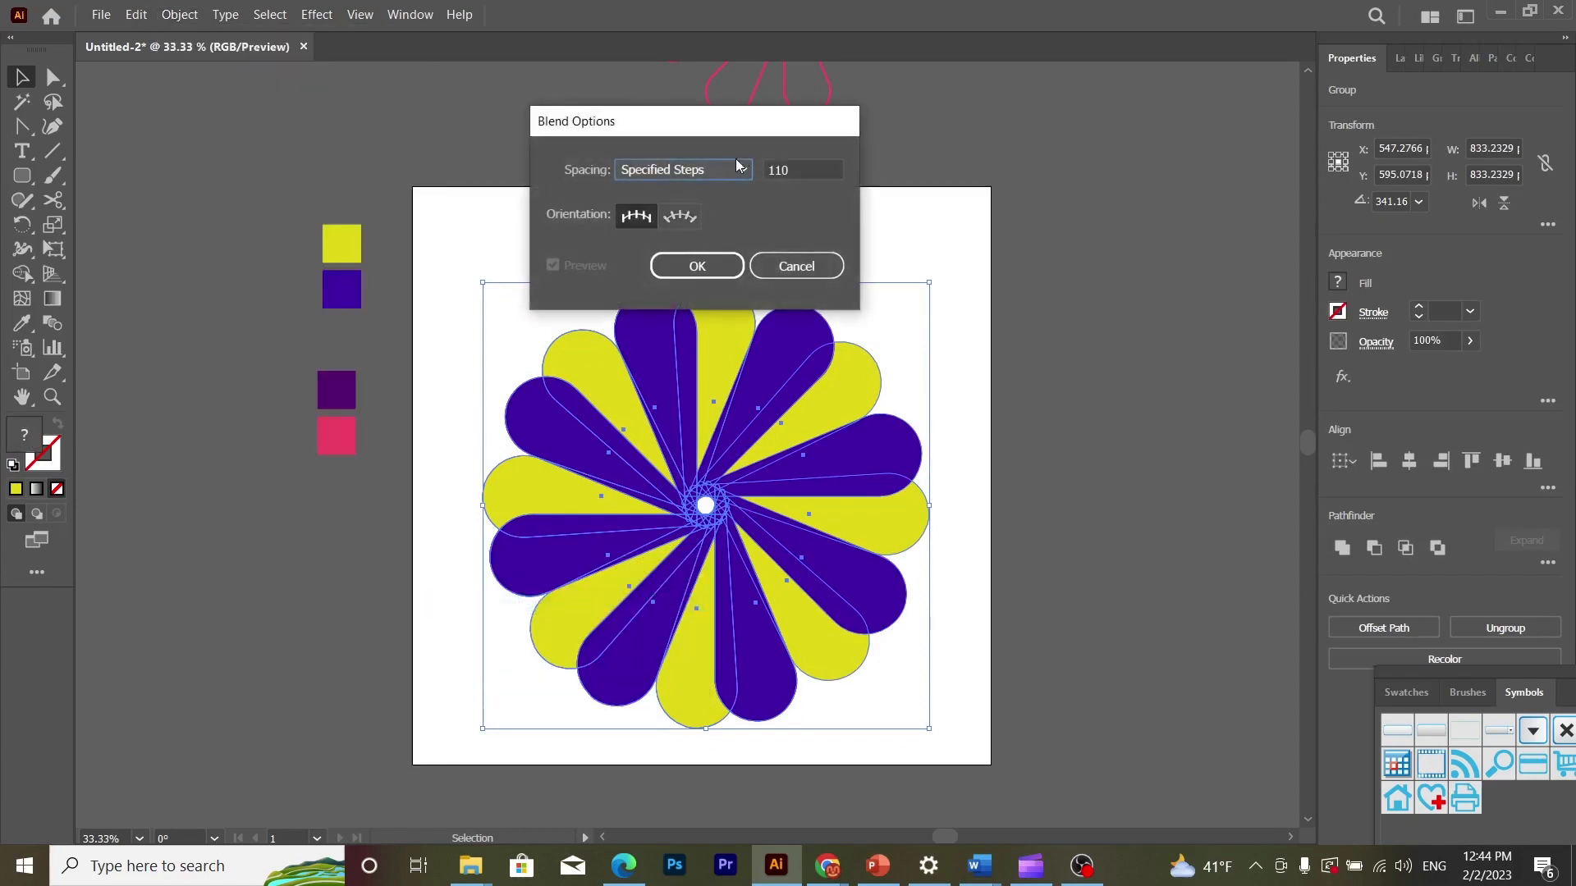
double_click(776, 170)
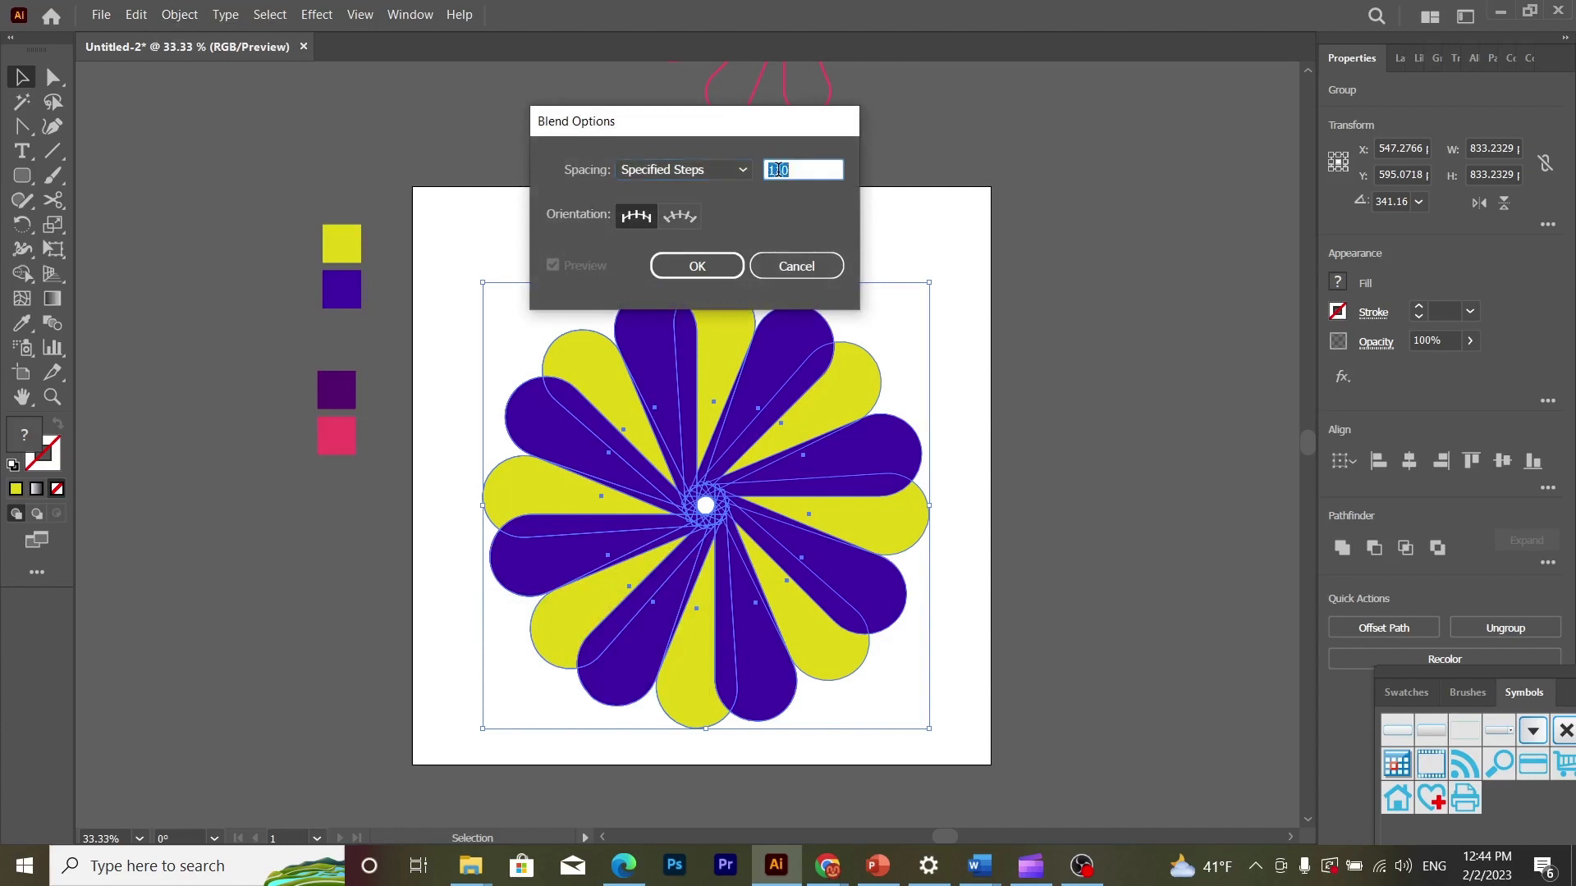
click(689, 169)
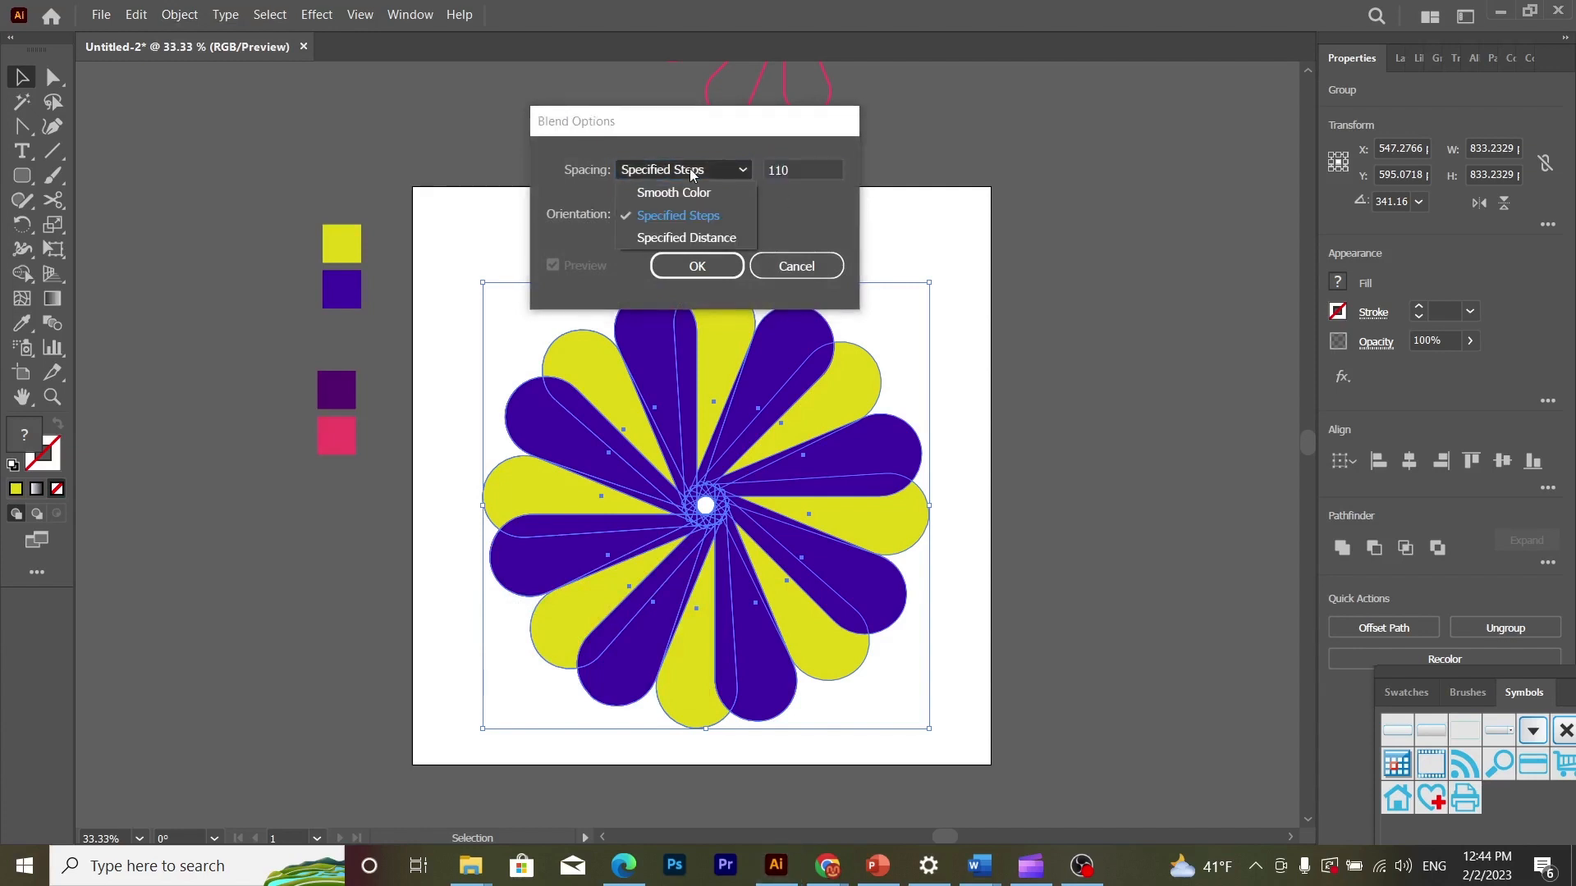
click(686, 215)
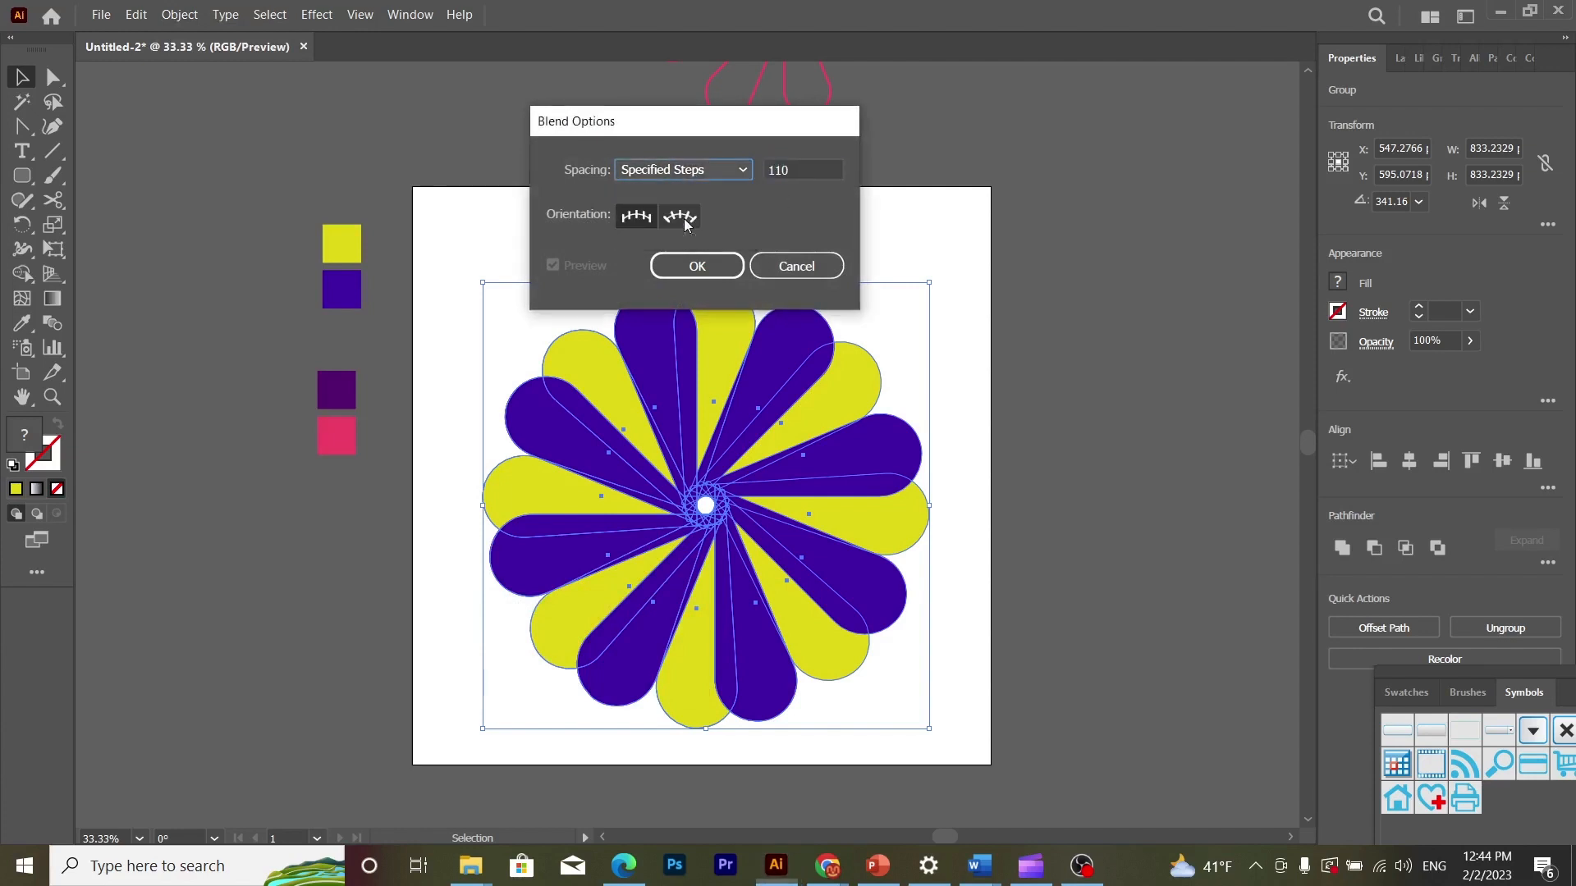
click(697, 266)
- Make a blend between the yellow and blue-violet flowers
click(188, 14)
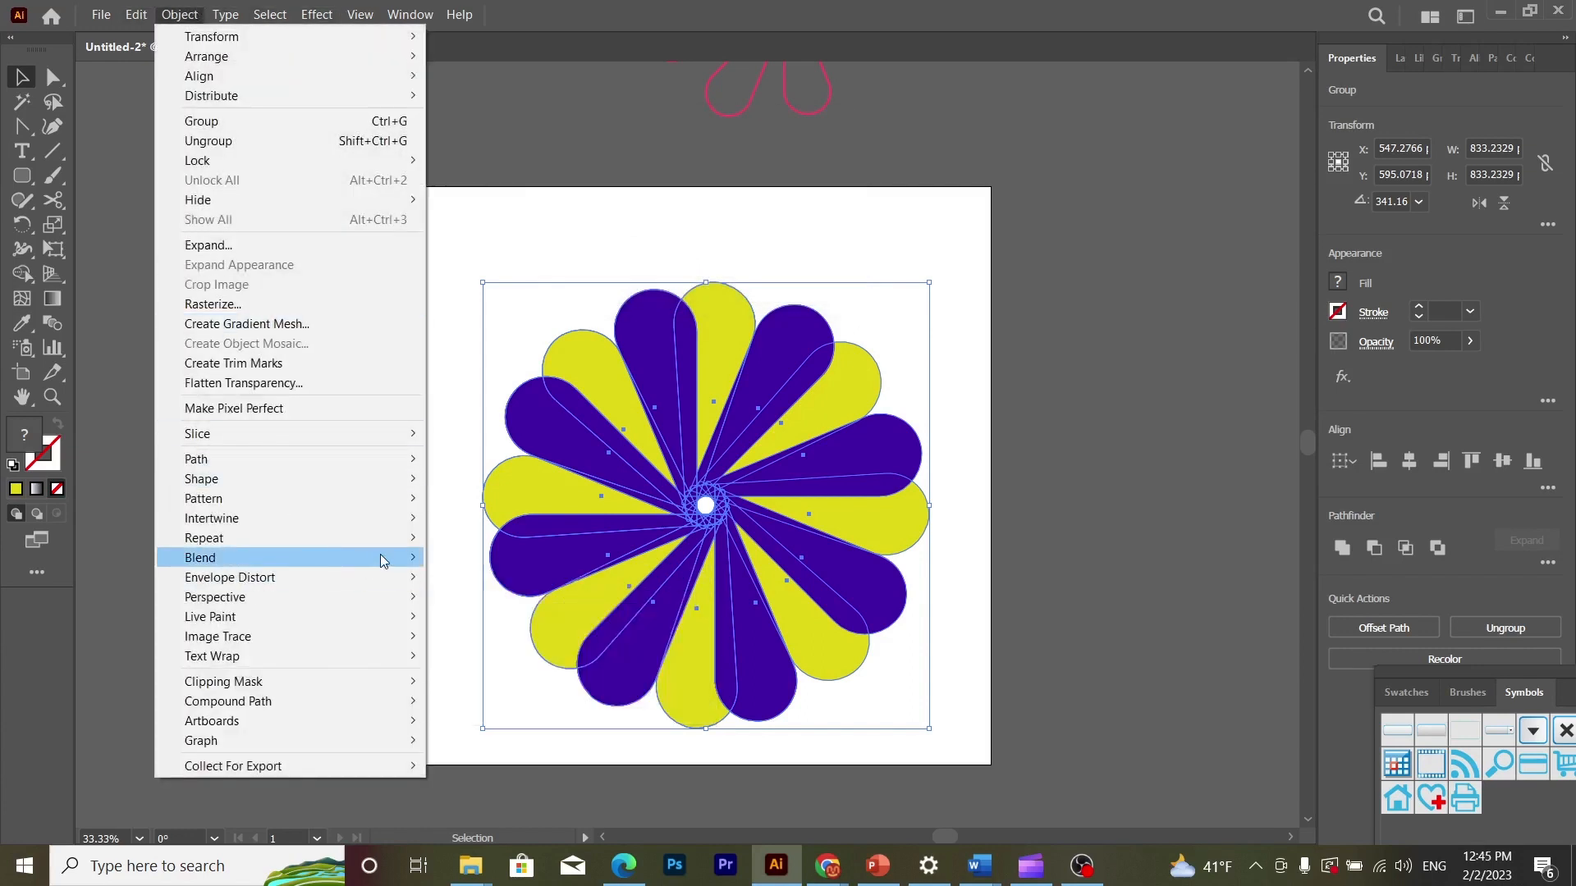
mouse_move(380, 557)
click(447, 561)
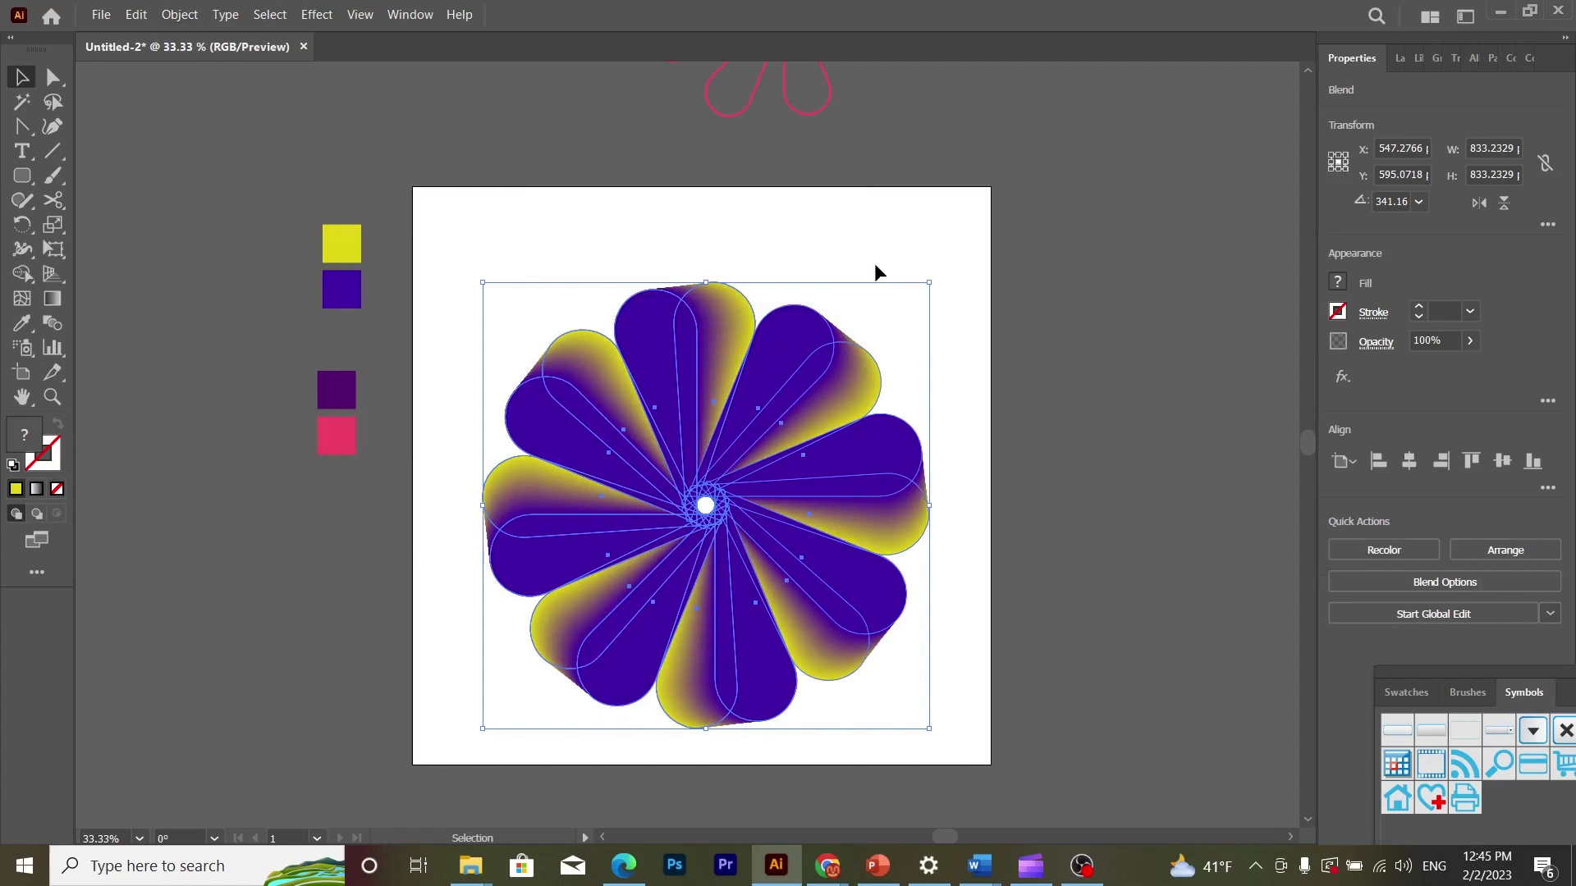
- Center the blended flower horizontally and vertically on the artboard
click(923, 221)
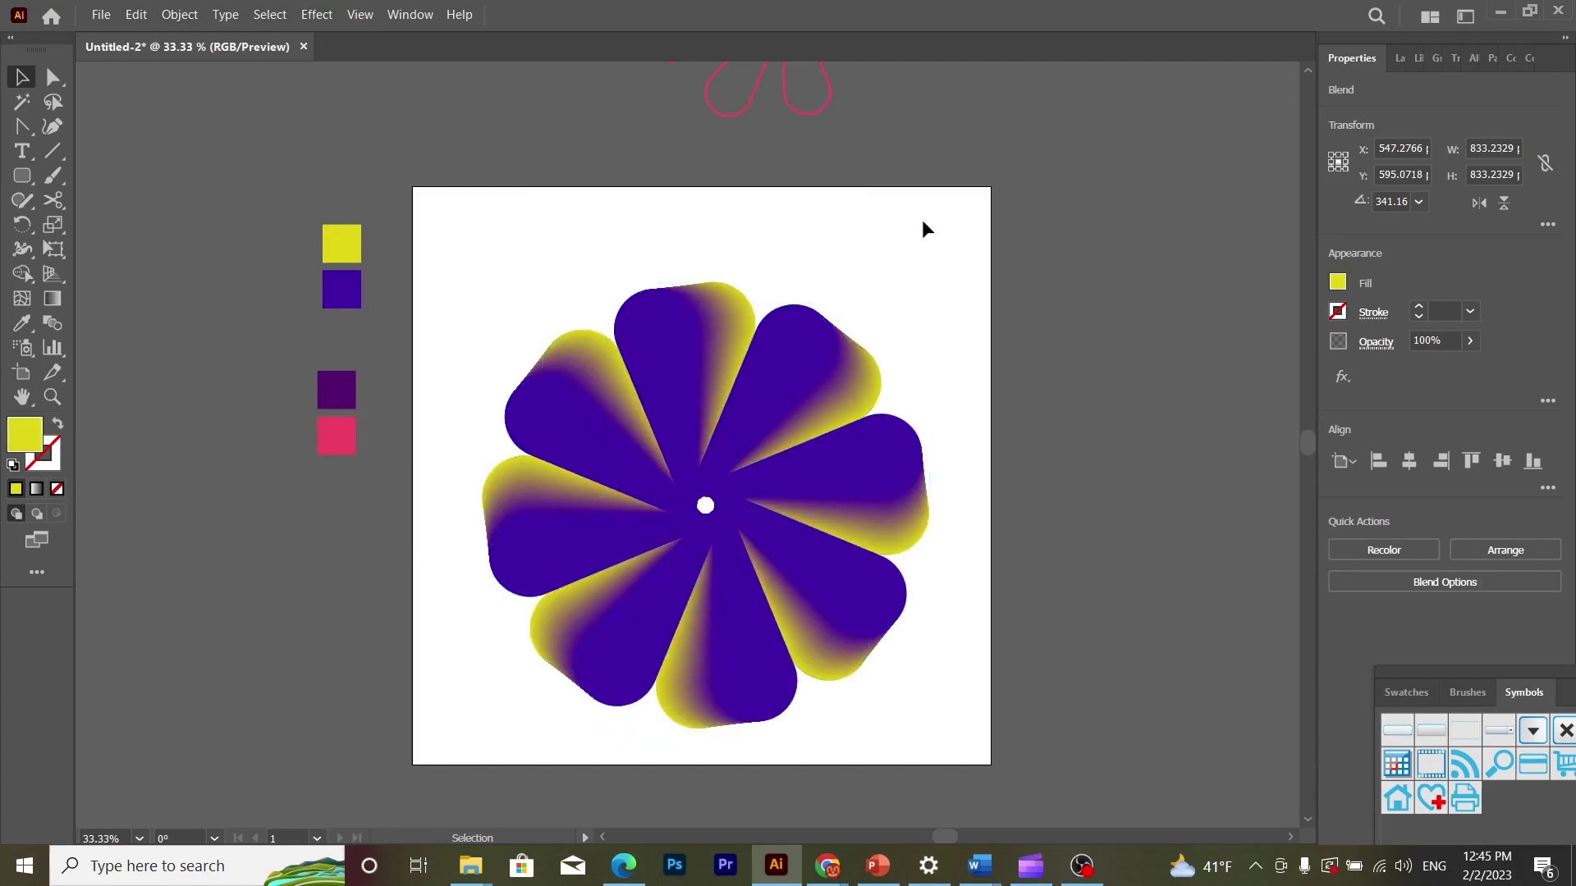
click(782, 403)
click(1409, 461)
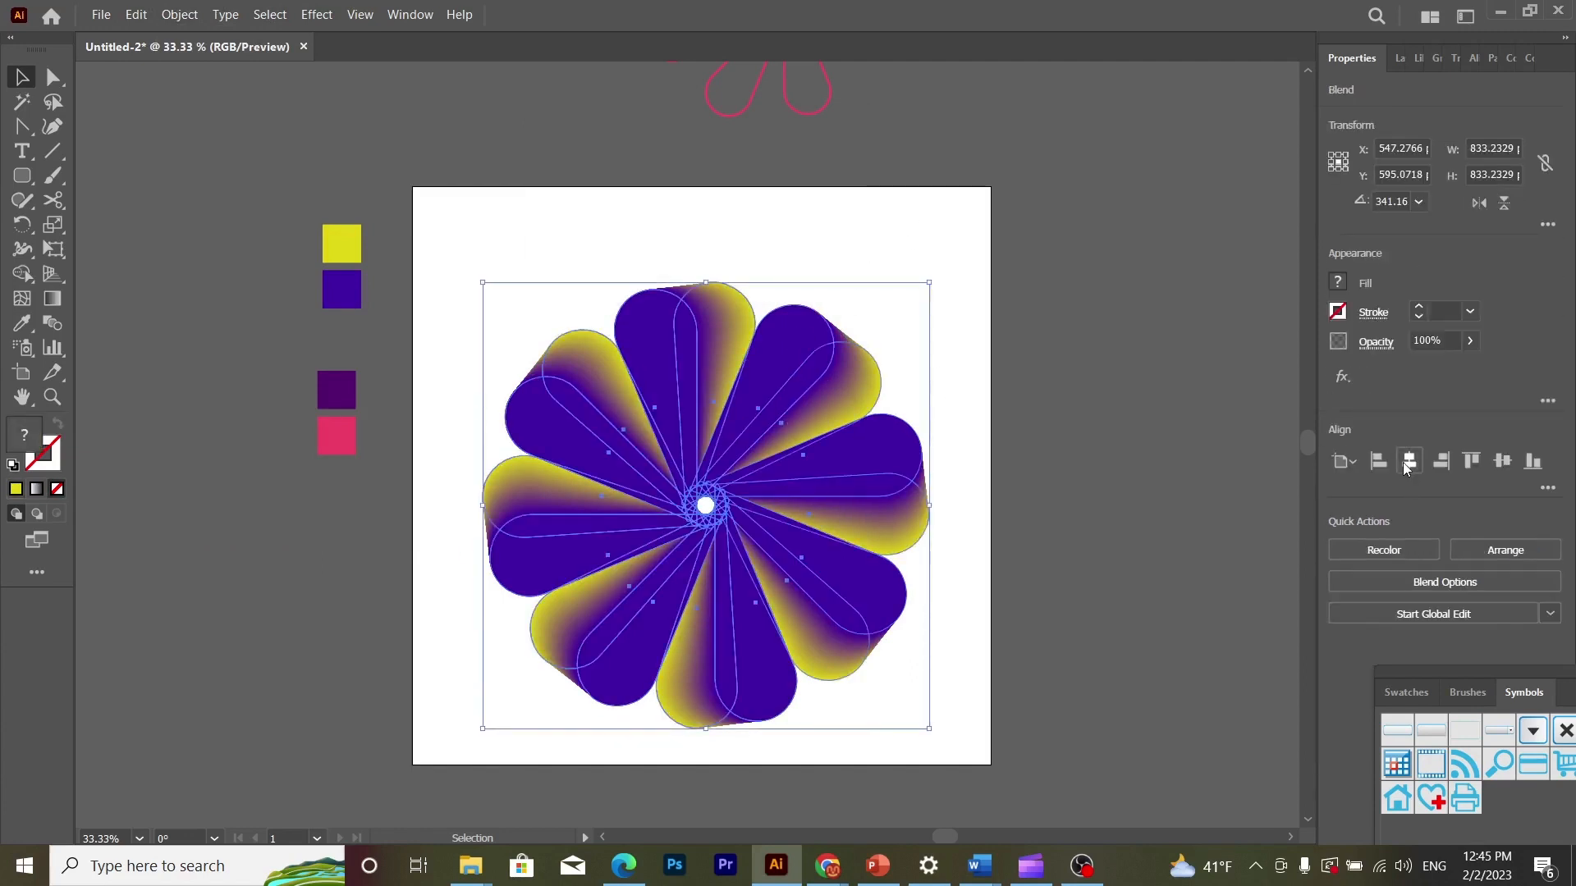
click(1503, 461)
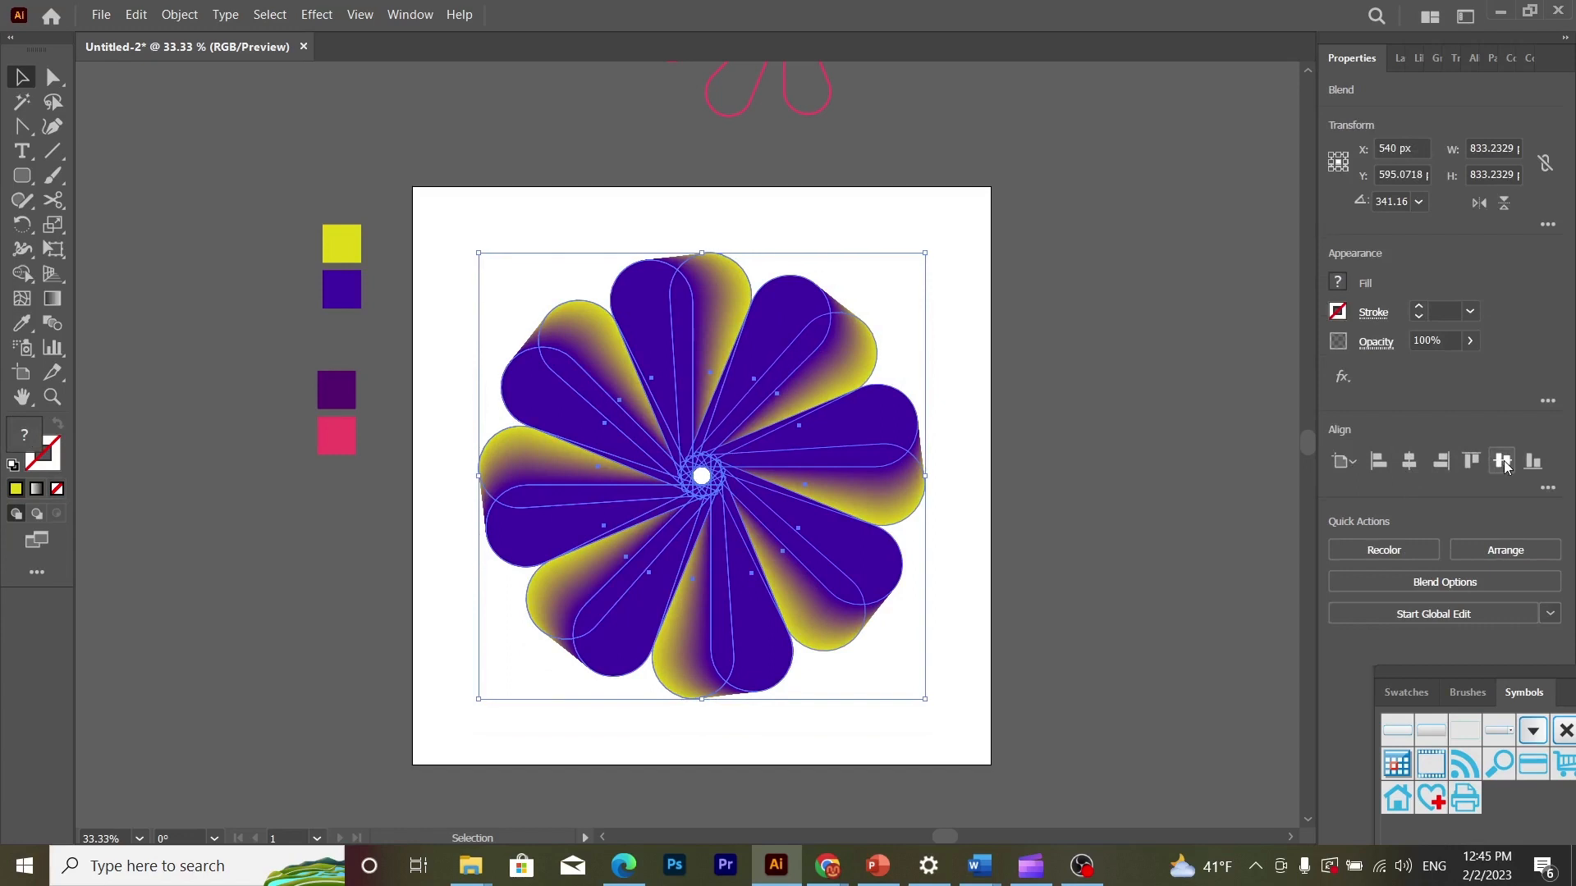
click(1052, 311)
- Create a yellow 1080 x 1080 px rectangle with the Rectangle tool
click(30, 175)
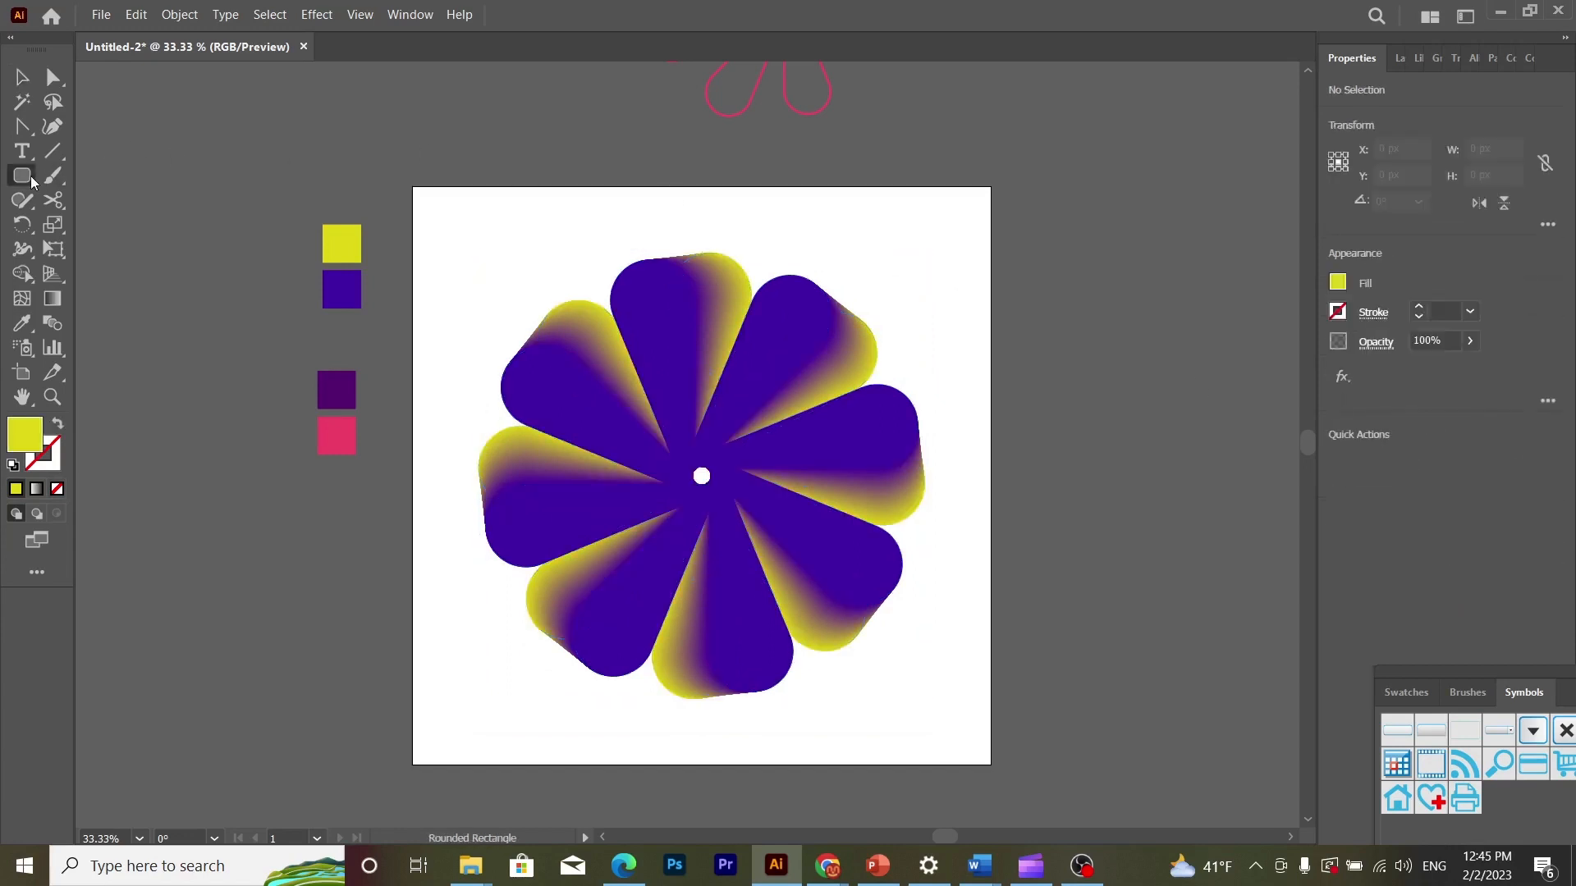
click(84, 176)
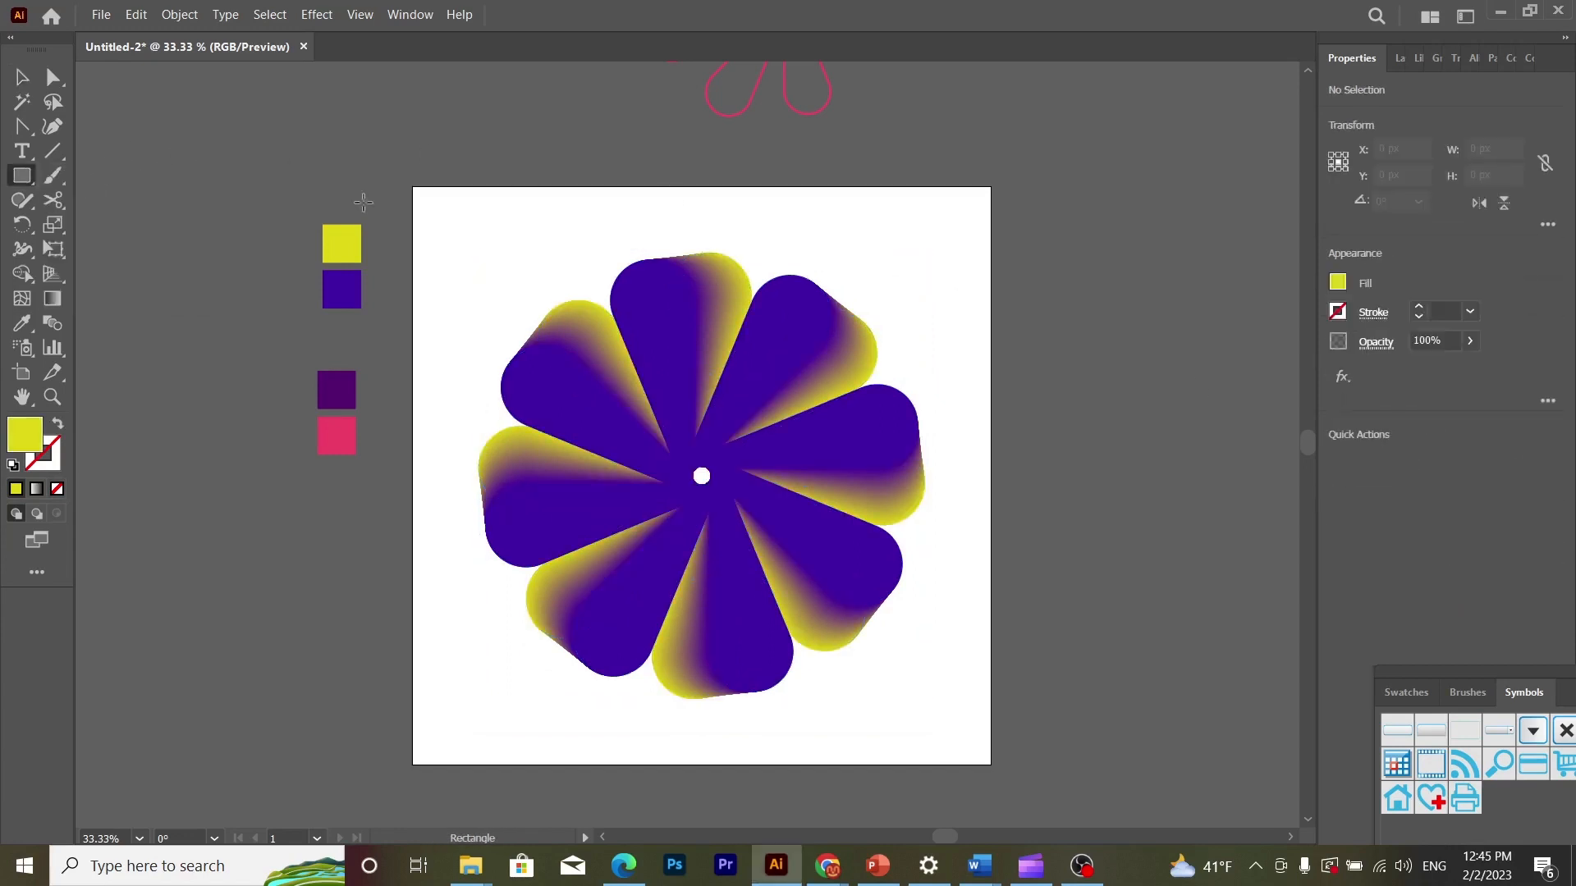
click(538, 249)
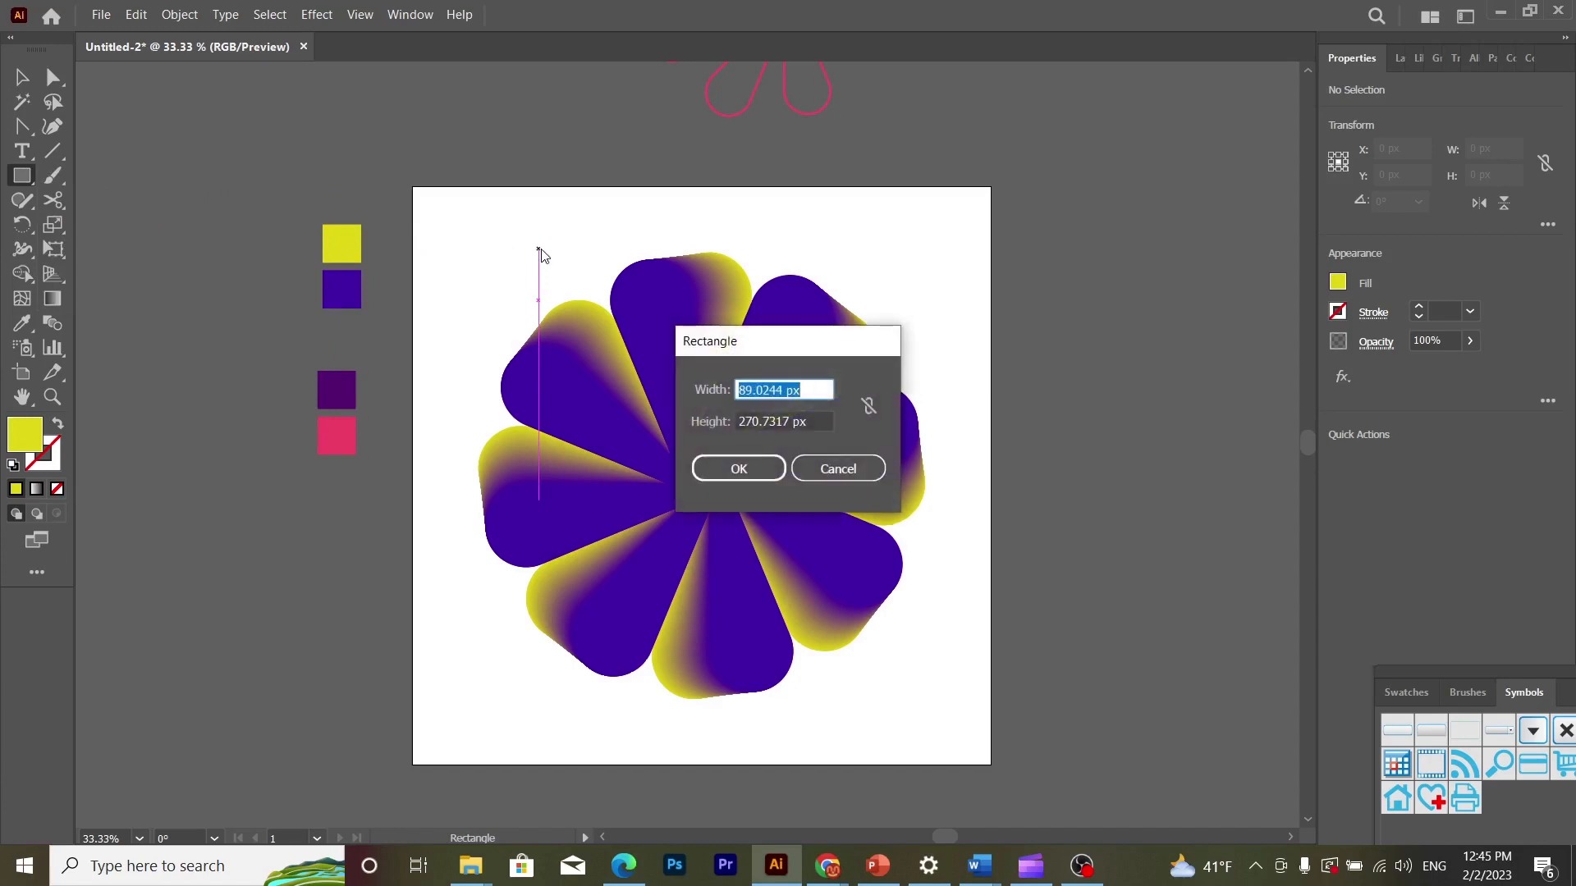
text(1080)
double_click(766, 420)
text(1)
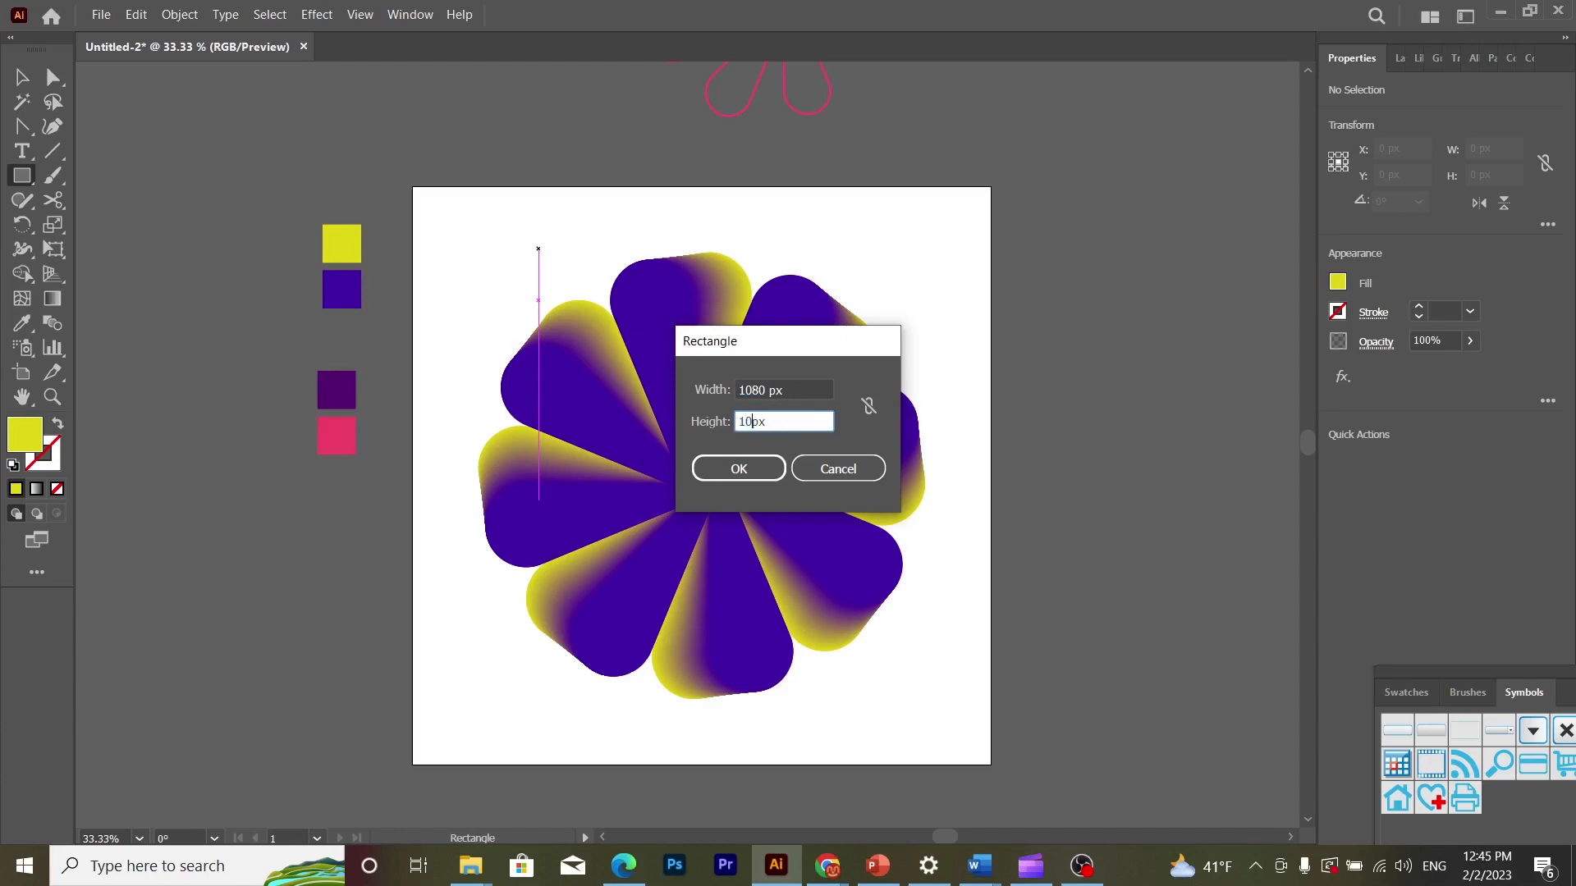
text(080 px)
key(Return)
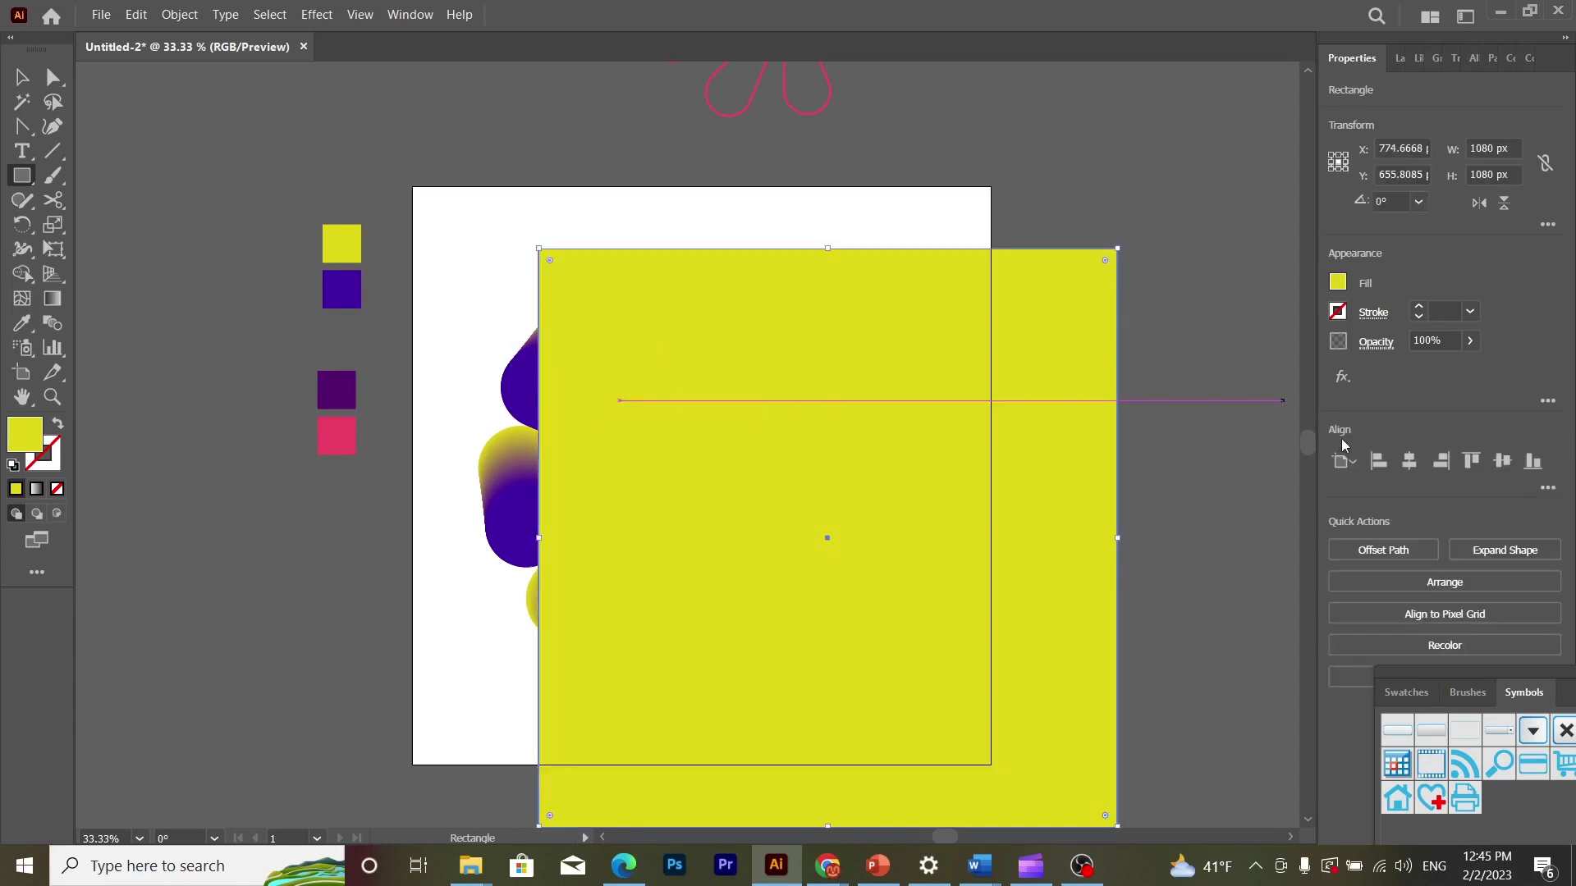
- Center the yellow square on the artboard and send it to the back, behind the flower
click(1418, 469)
click(1501, 461)
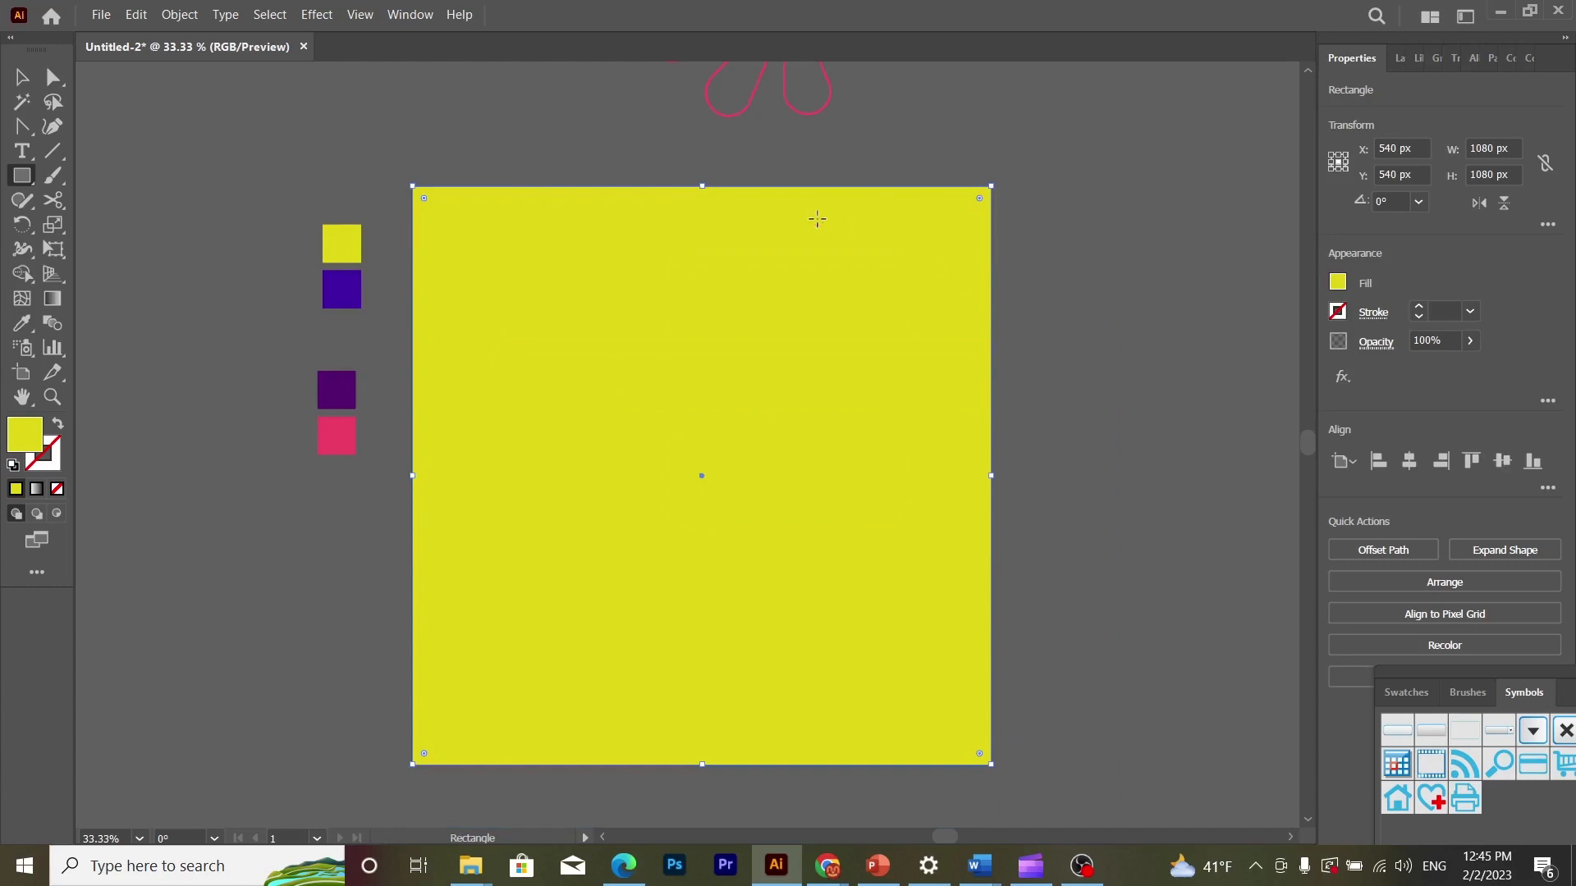
click(23, 78)
right_click(540, 307)
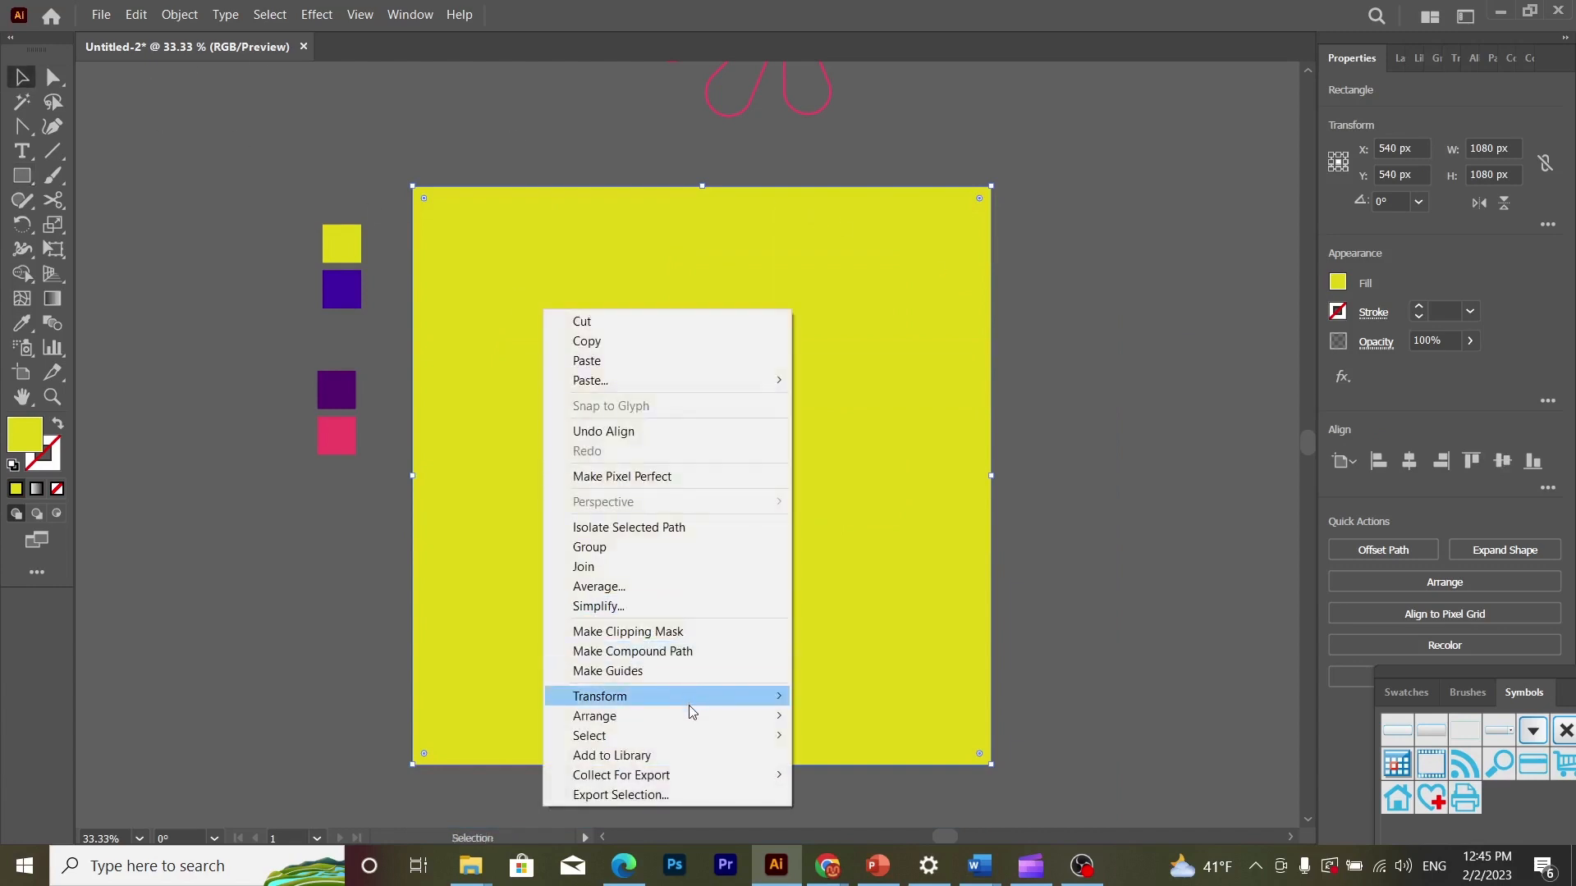
mouse_move(698, 720)
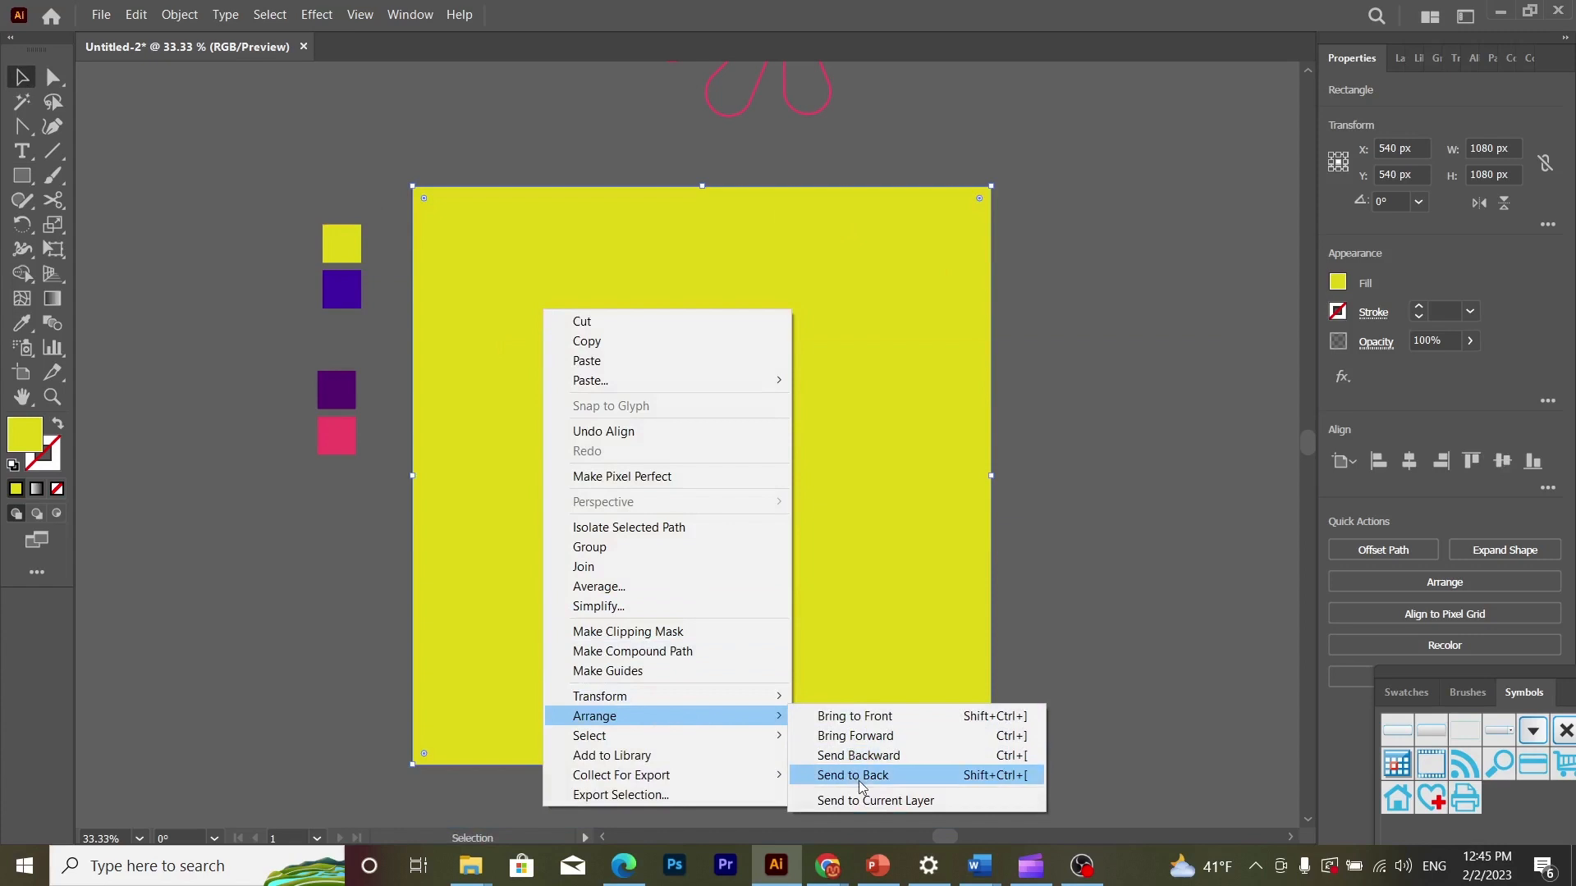
click(857, 777)
click(1058, 405)
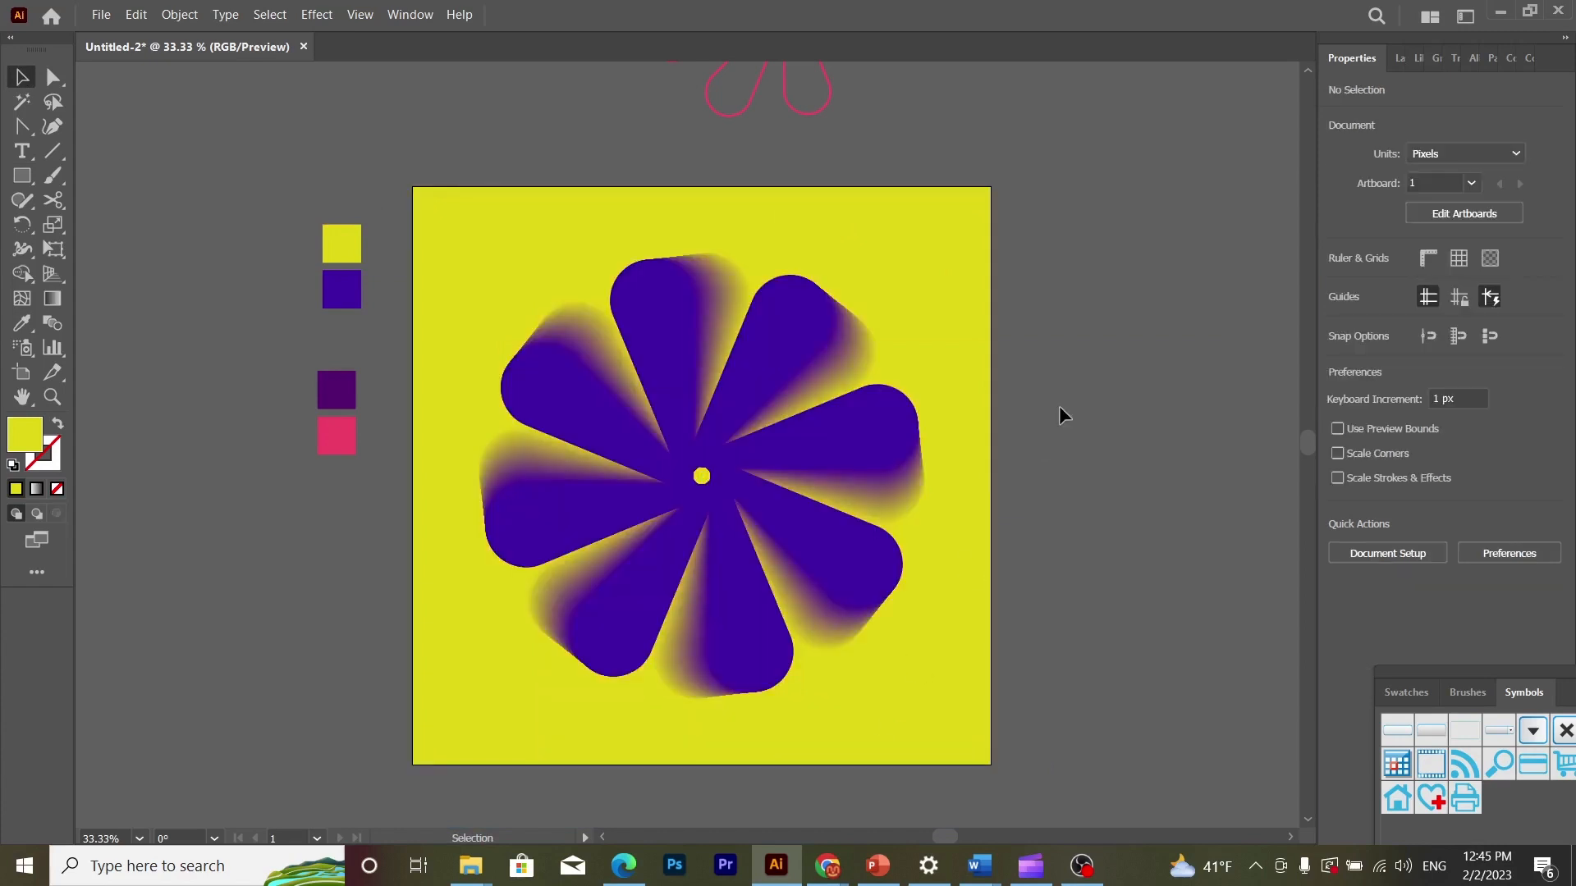
- Add a second 1080 x 1080 px artboard beside the first one
click(1463, 210)
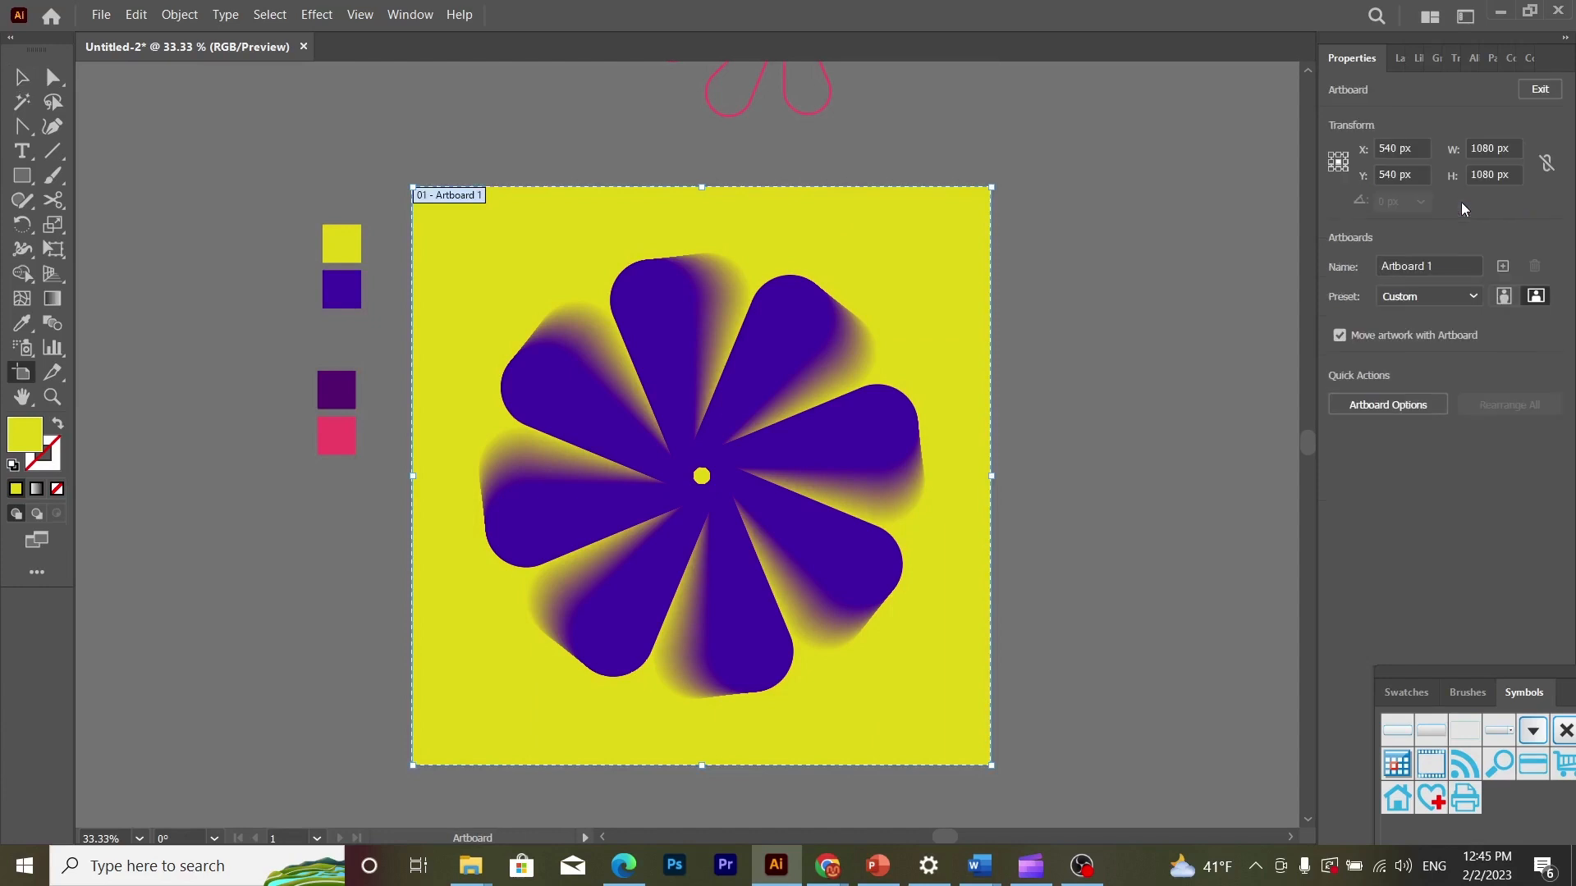
click(1504, 266)
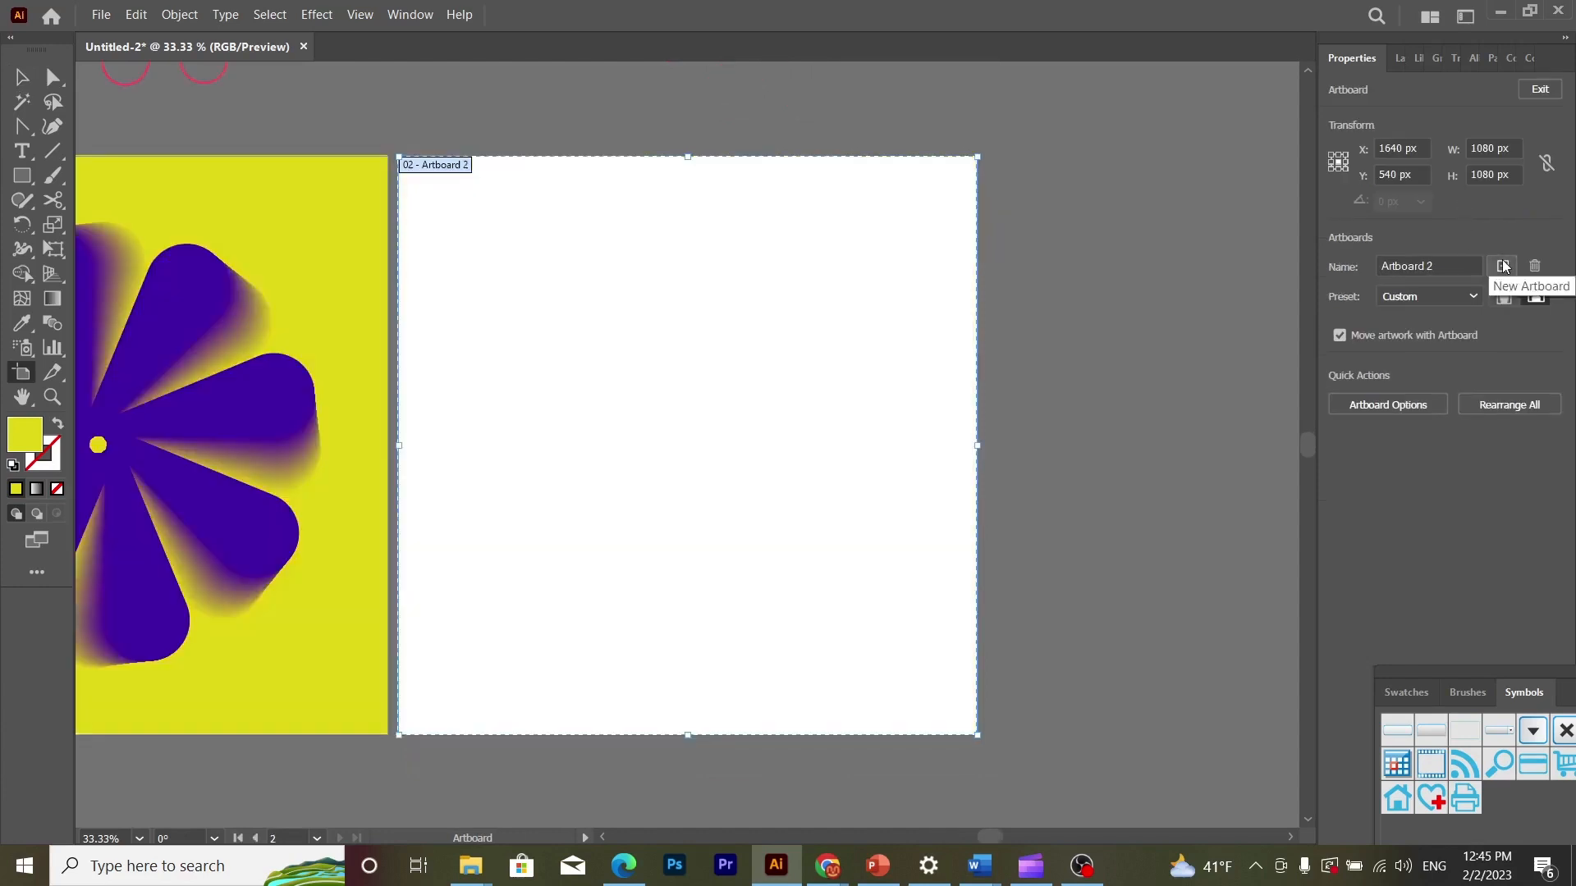
click(25, 77)
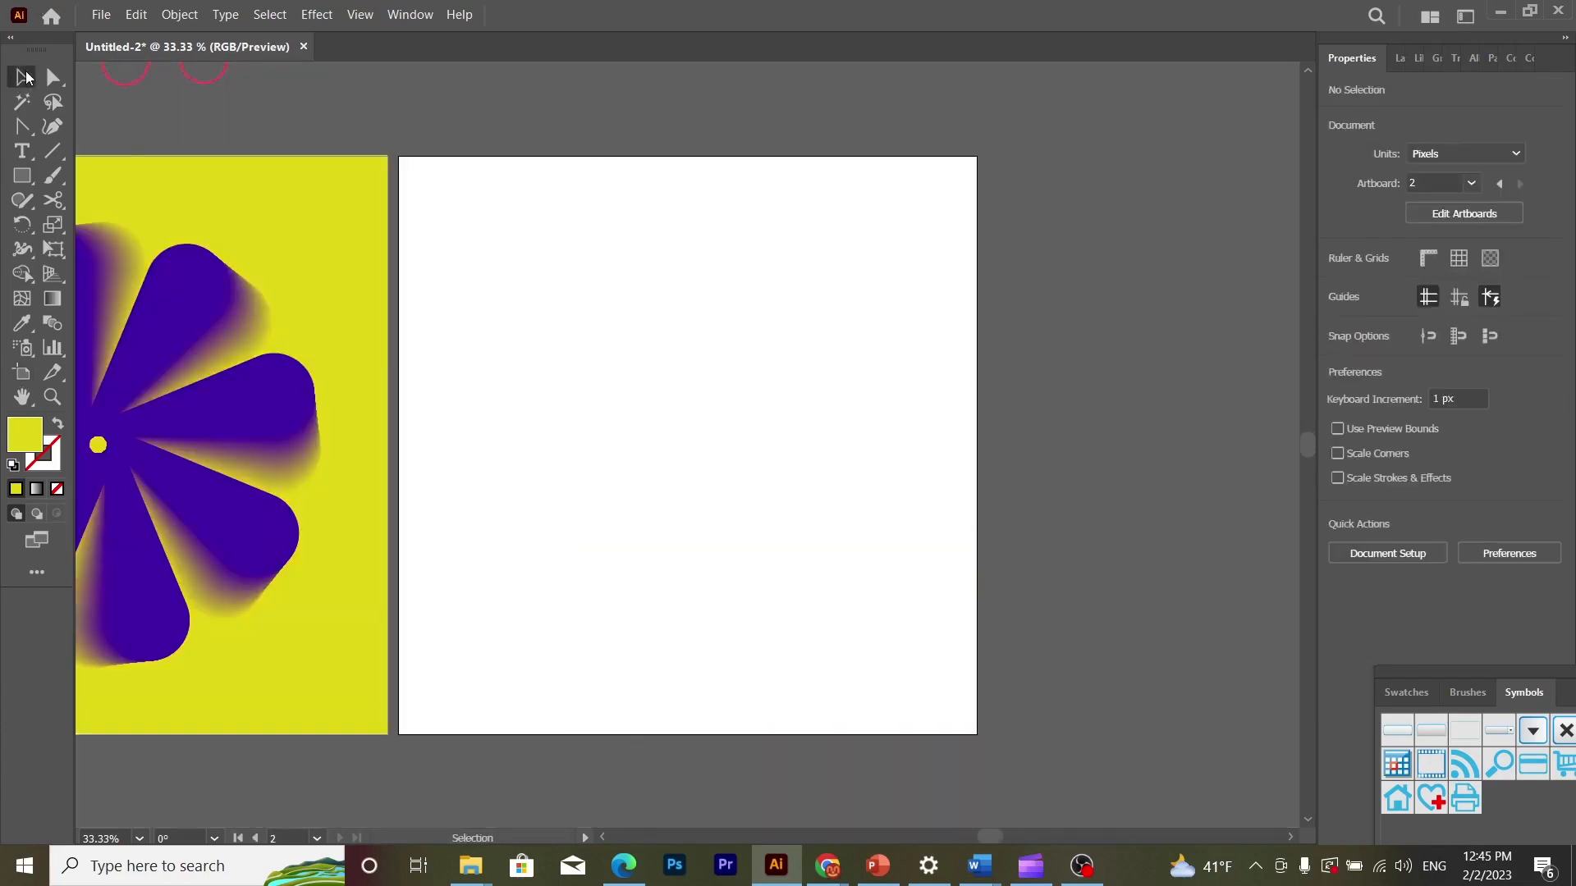
- Duplicate the flower together with its yellow background onto the second artboard
click(301, 541)
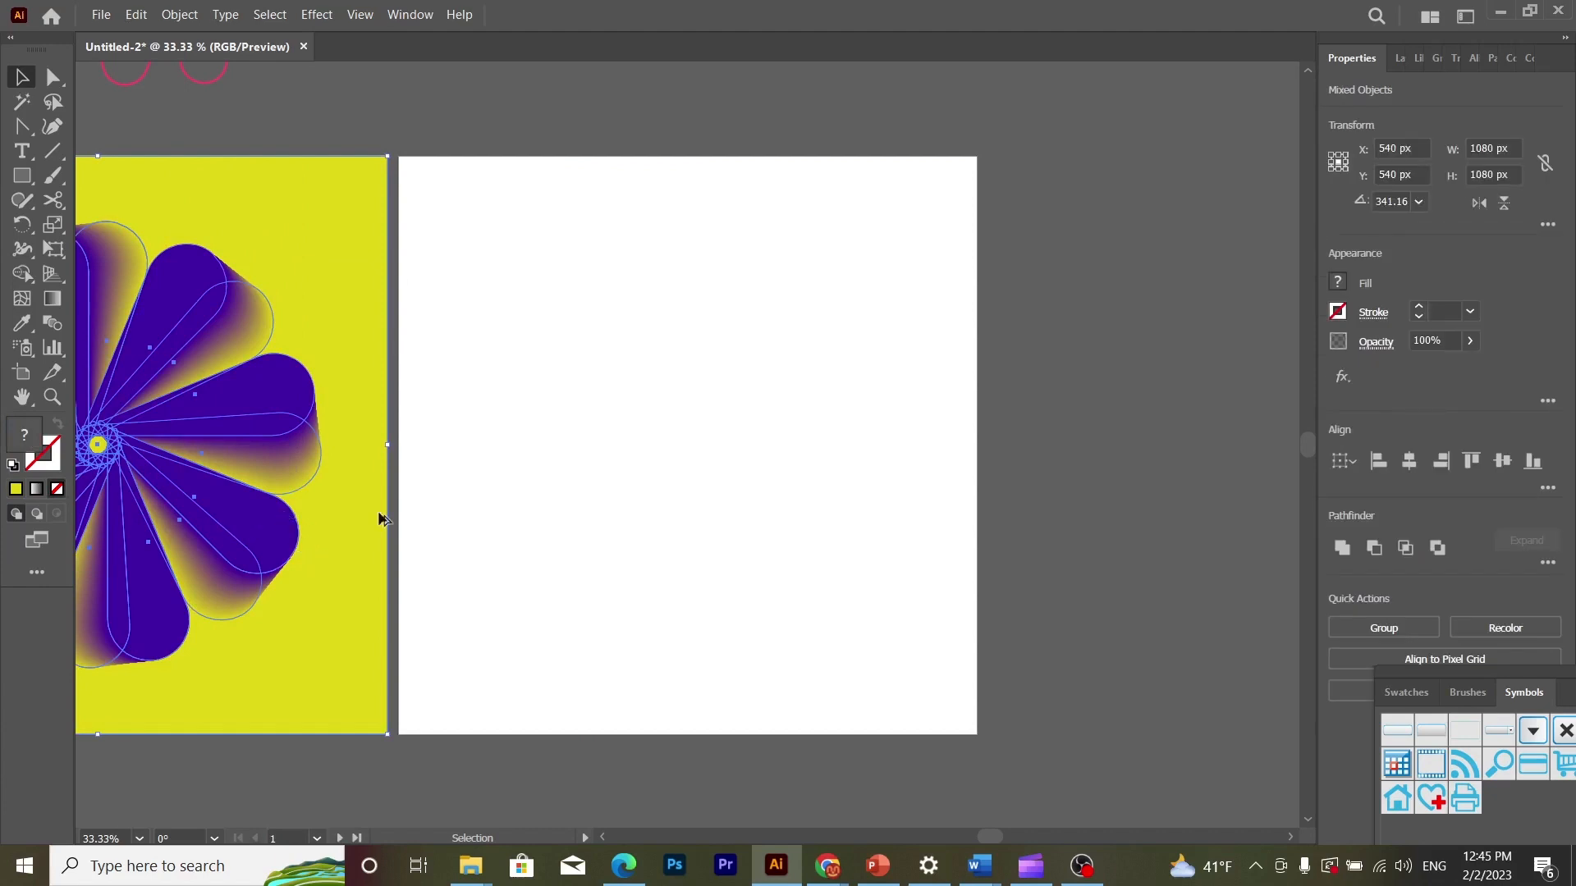
drag(379, 518, 793, 555)
click(1141, 494)
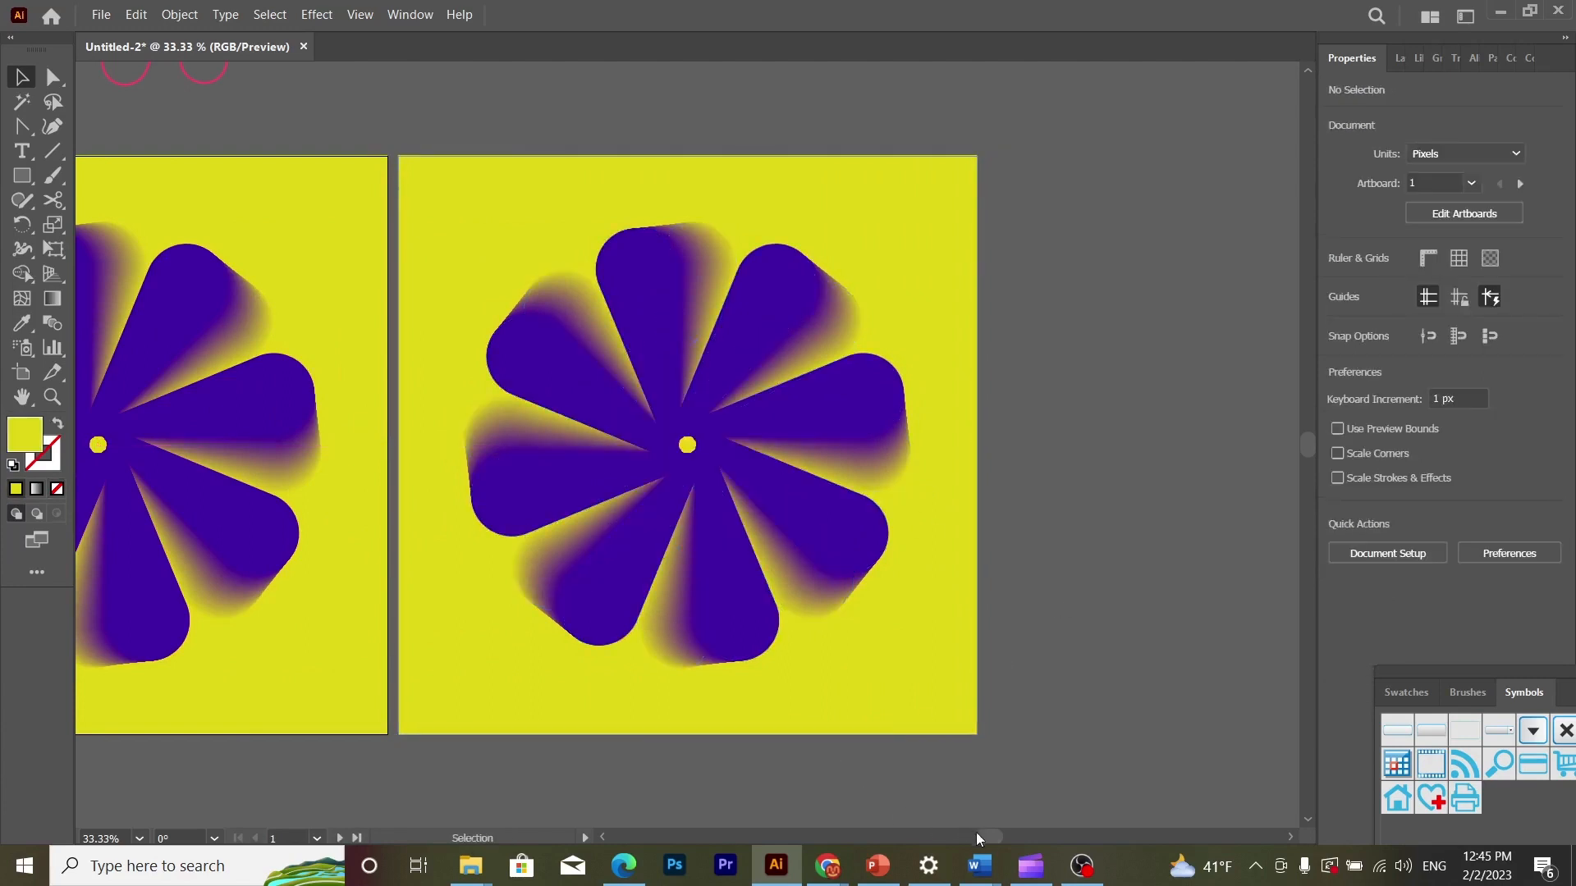
- Cut the dark purple and pink swatch squares and paste them in the empty area beside the second artboard
drag(986, 840, 934, 828)
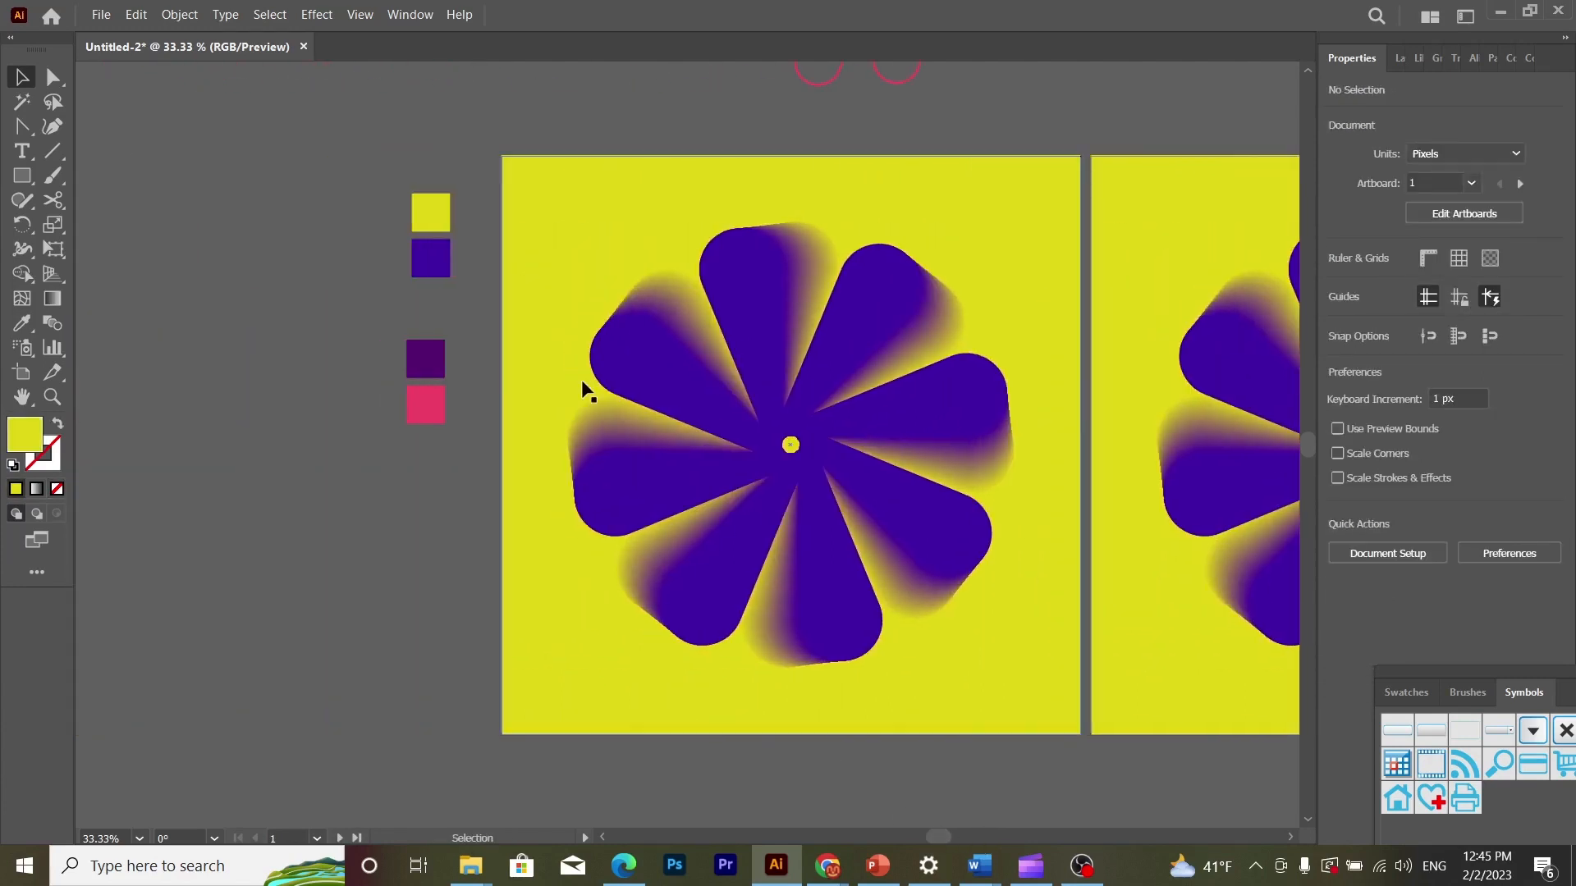
click(427, 398)
shift+click(427, 369)
key(ctrl+x)
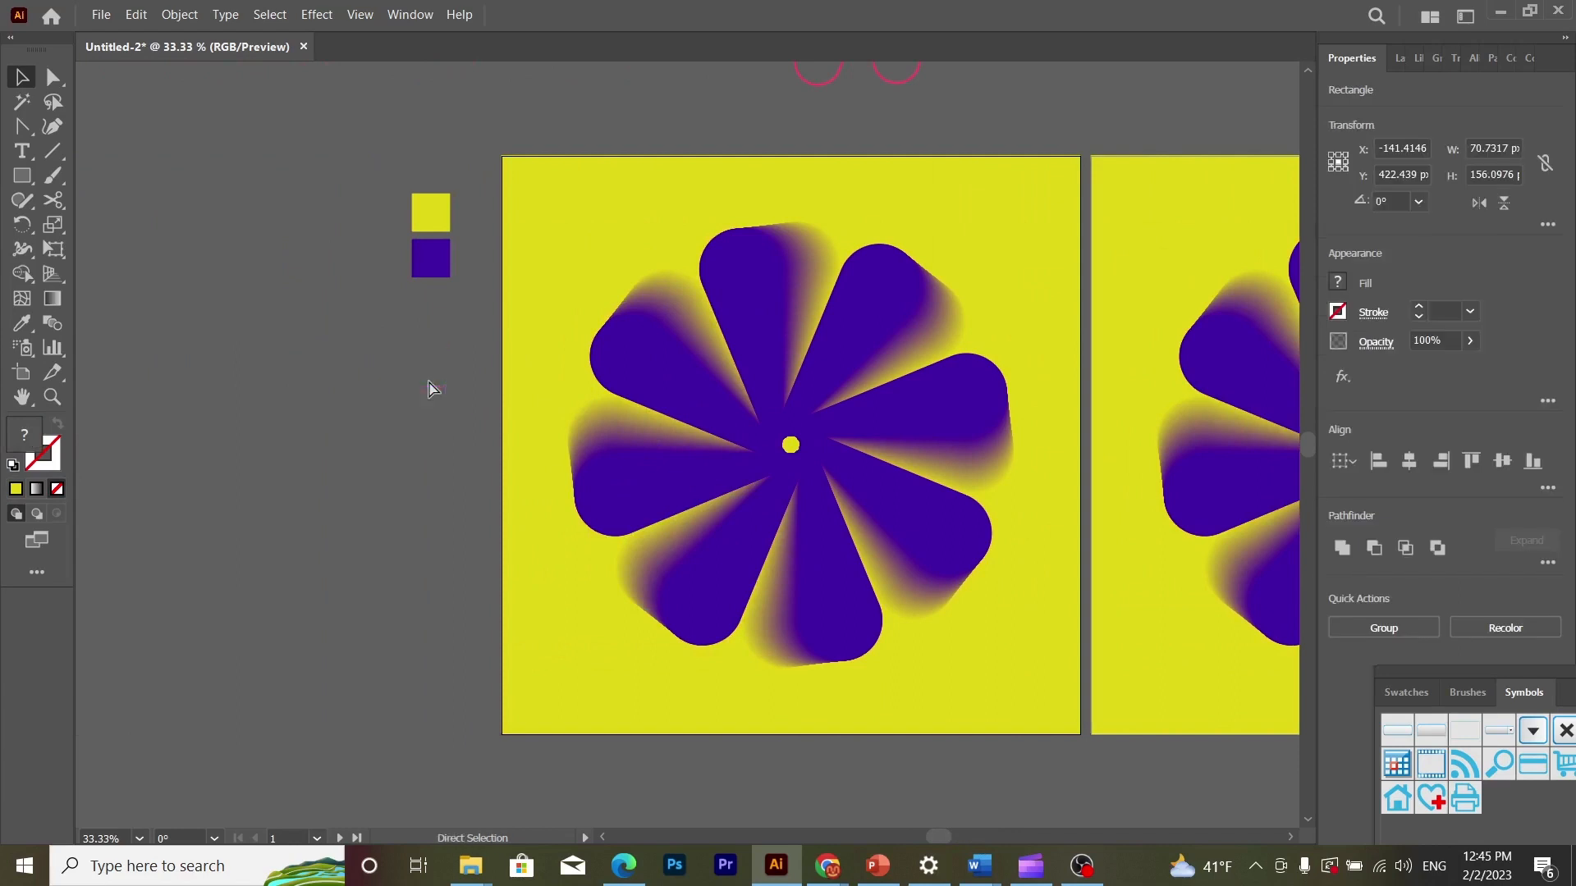
click(431, 388)
drag(939, 836, 1012, 835)
click(623, 725)
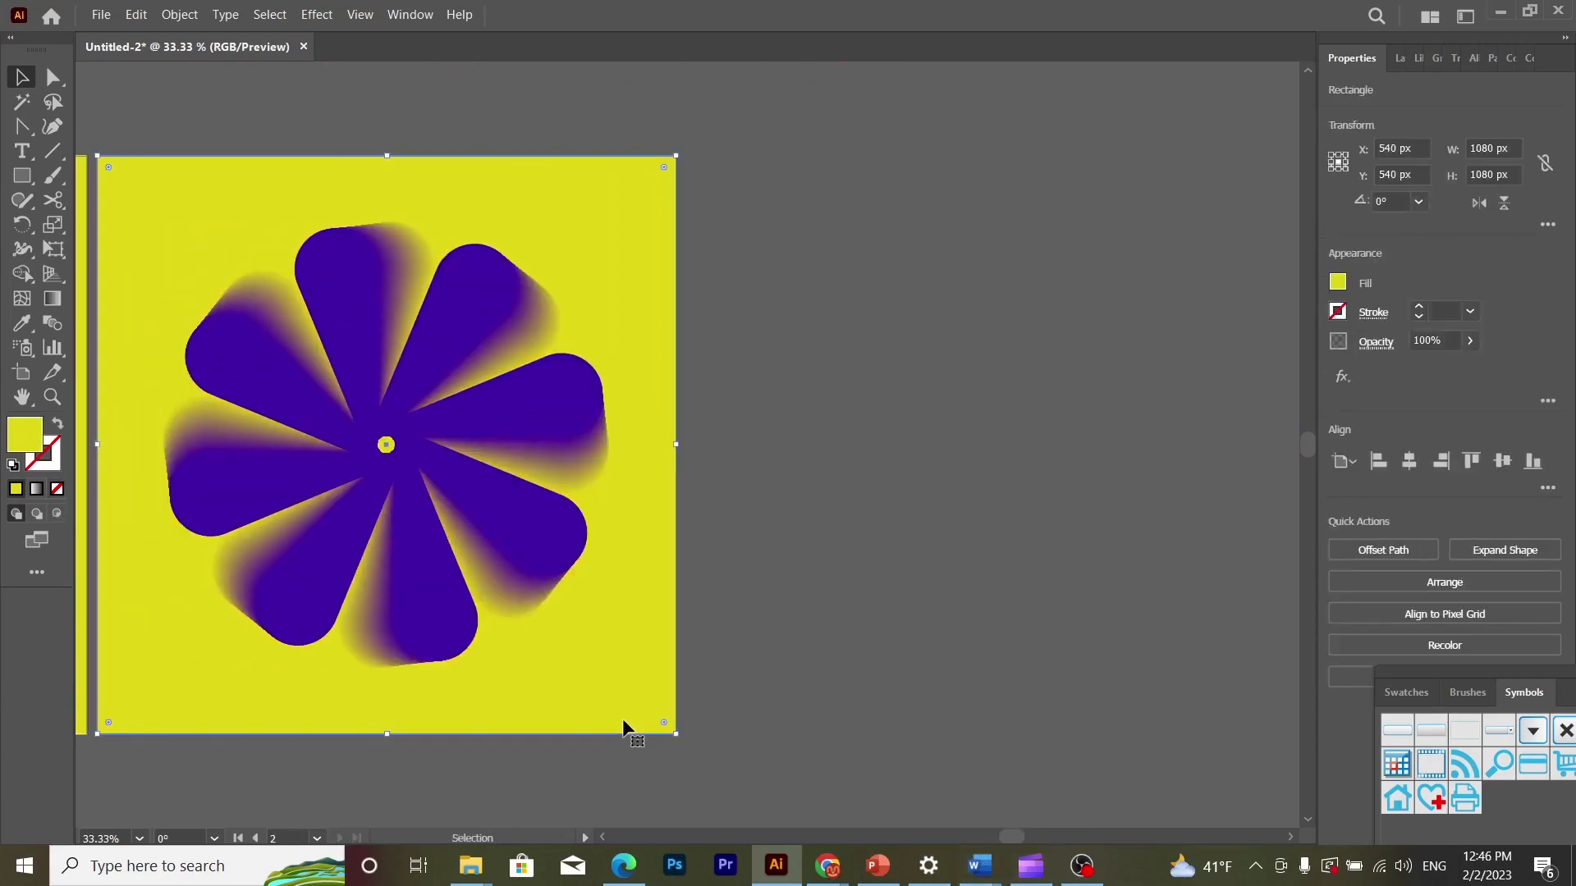
key(ctrl+v)
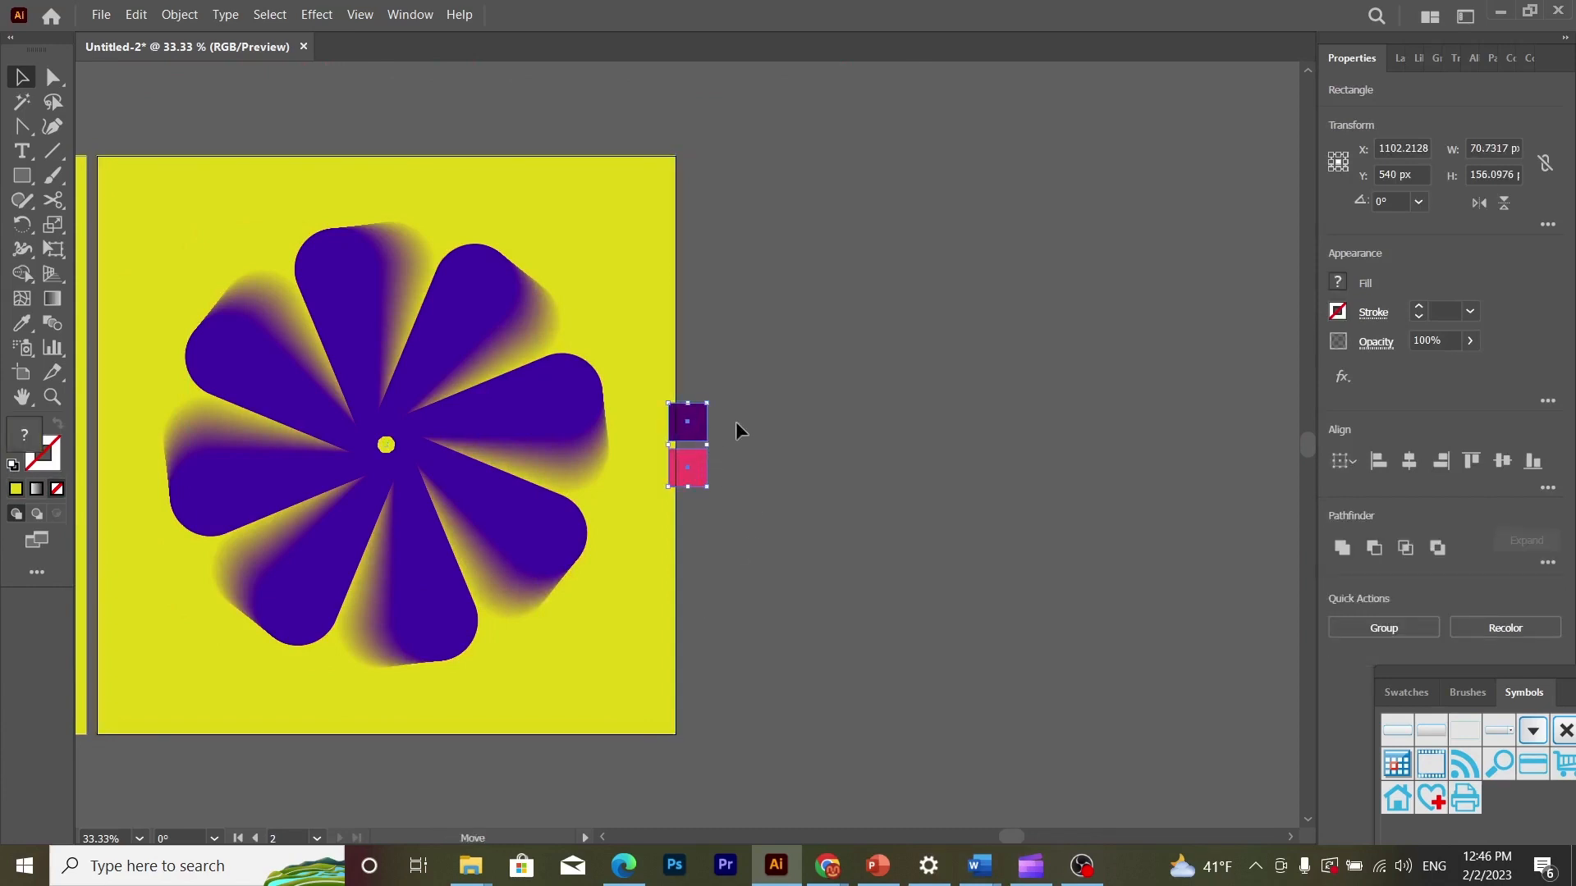
drag(736, 423, 909, 363)
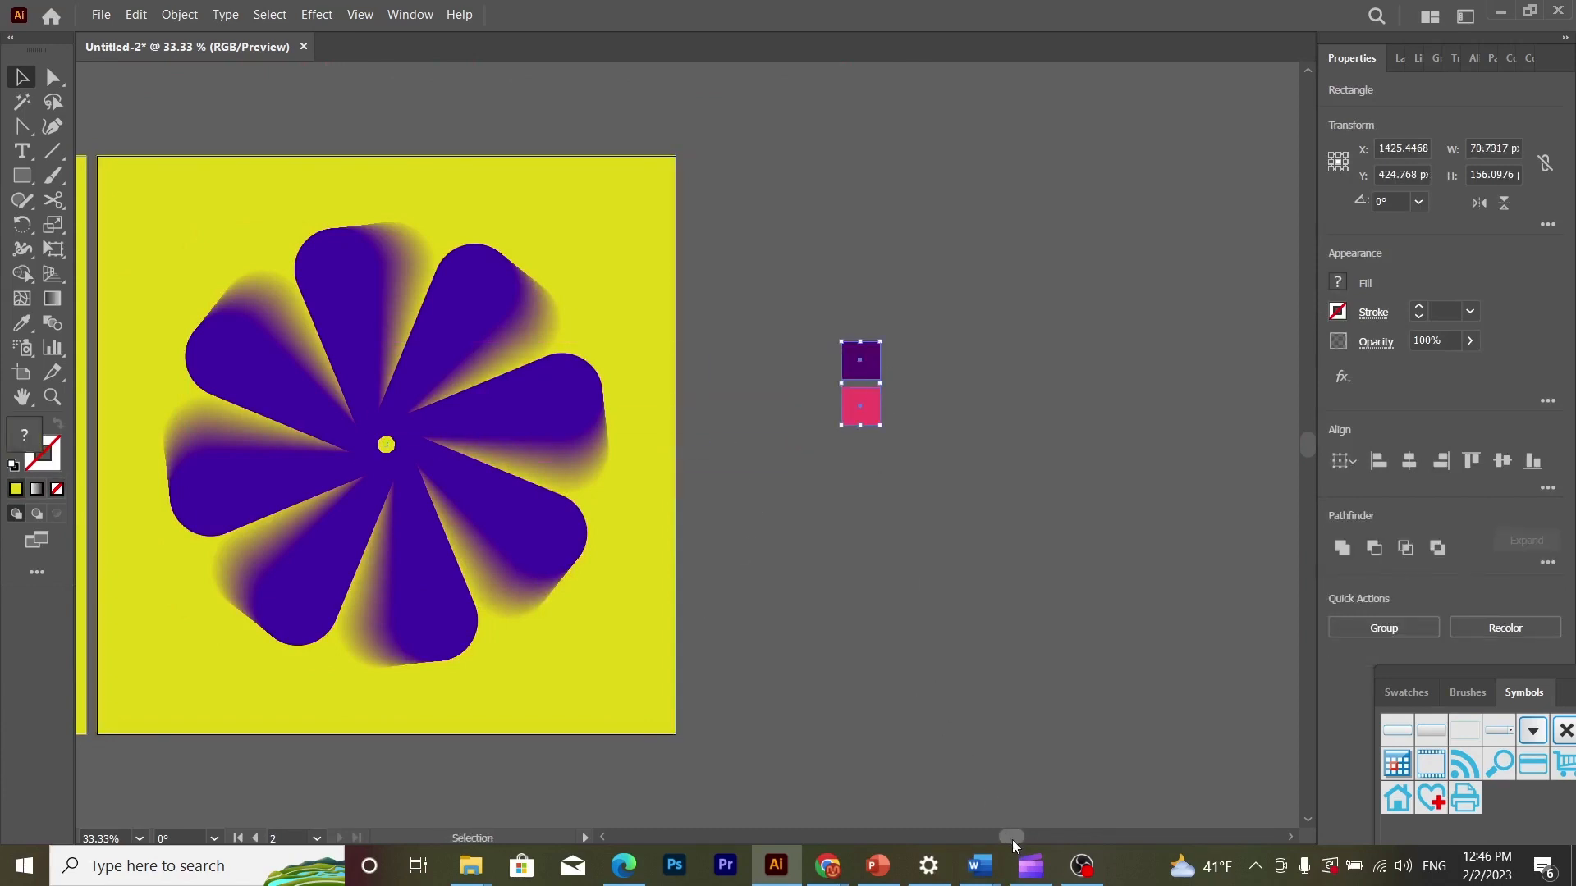
- Fill the flower on the second artboard with a radial gradient
drag(1012, 840, 1005, 839)
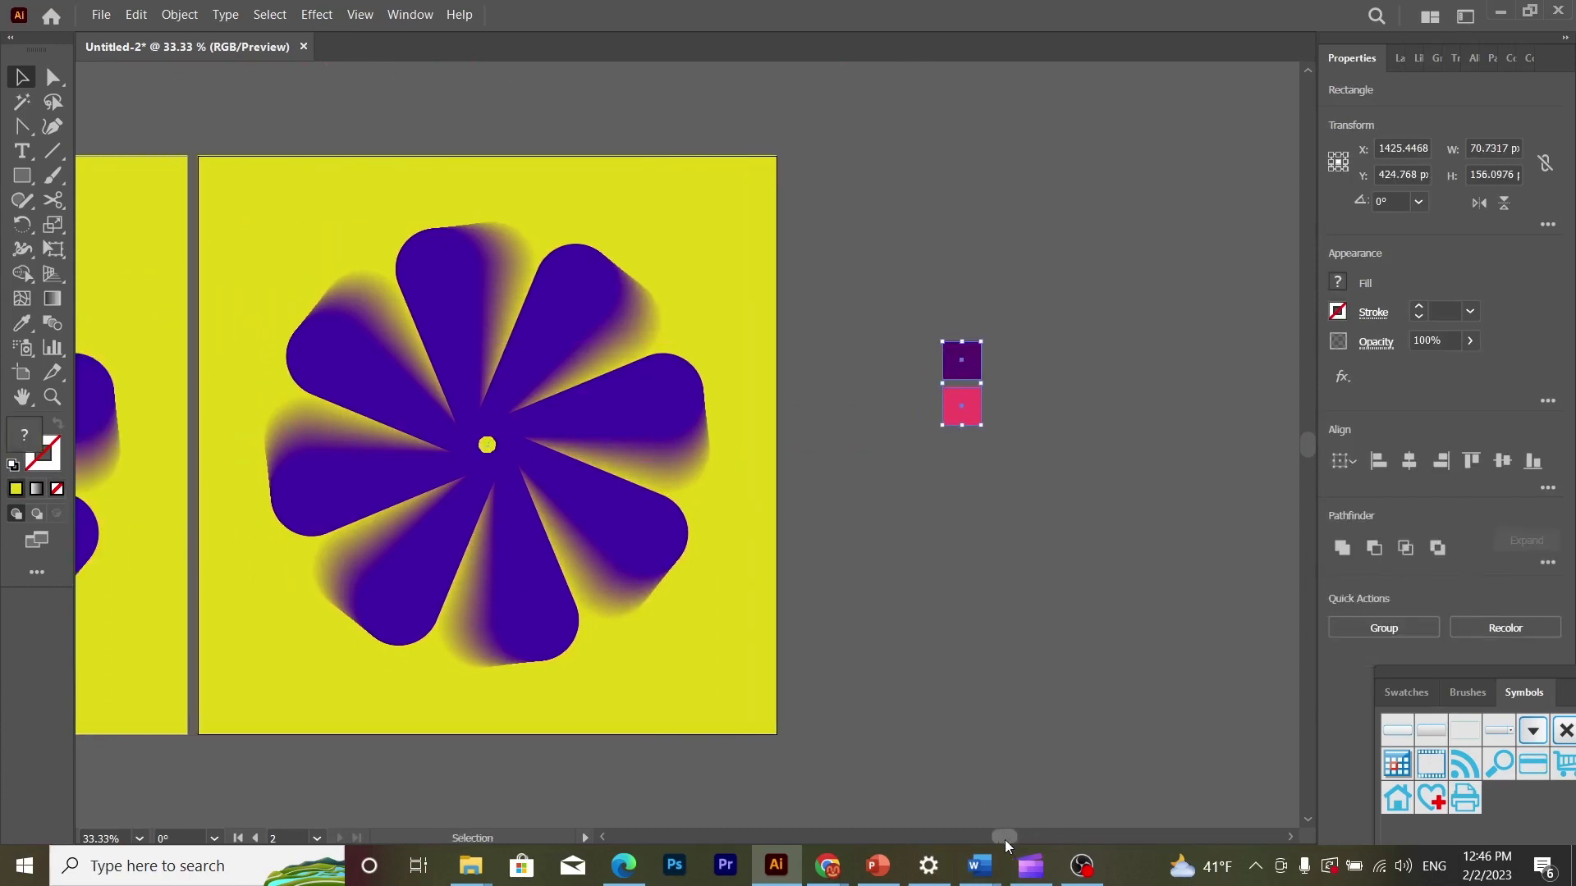
click(551, 329)
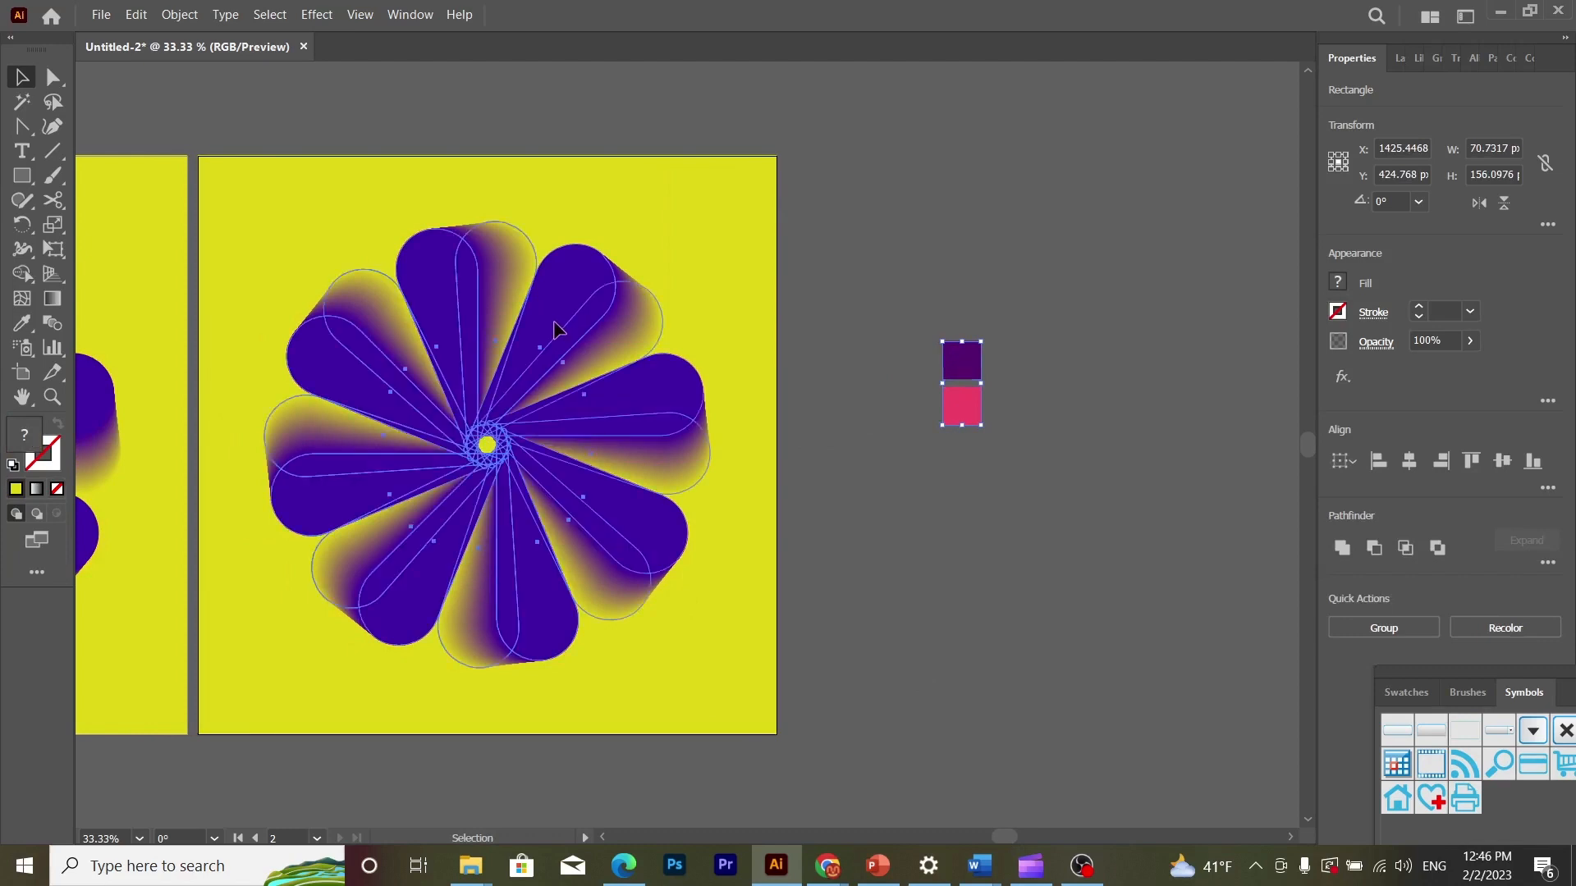
click(1436, 62)
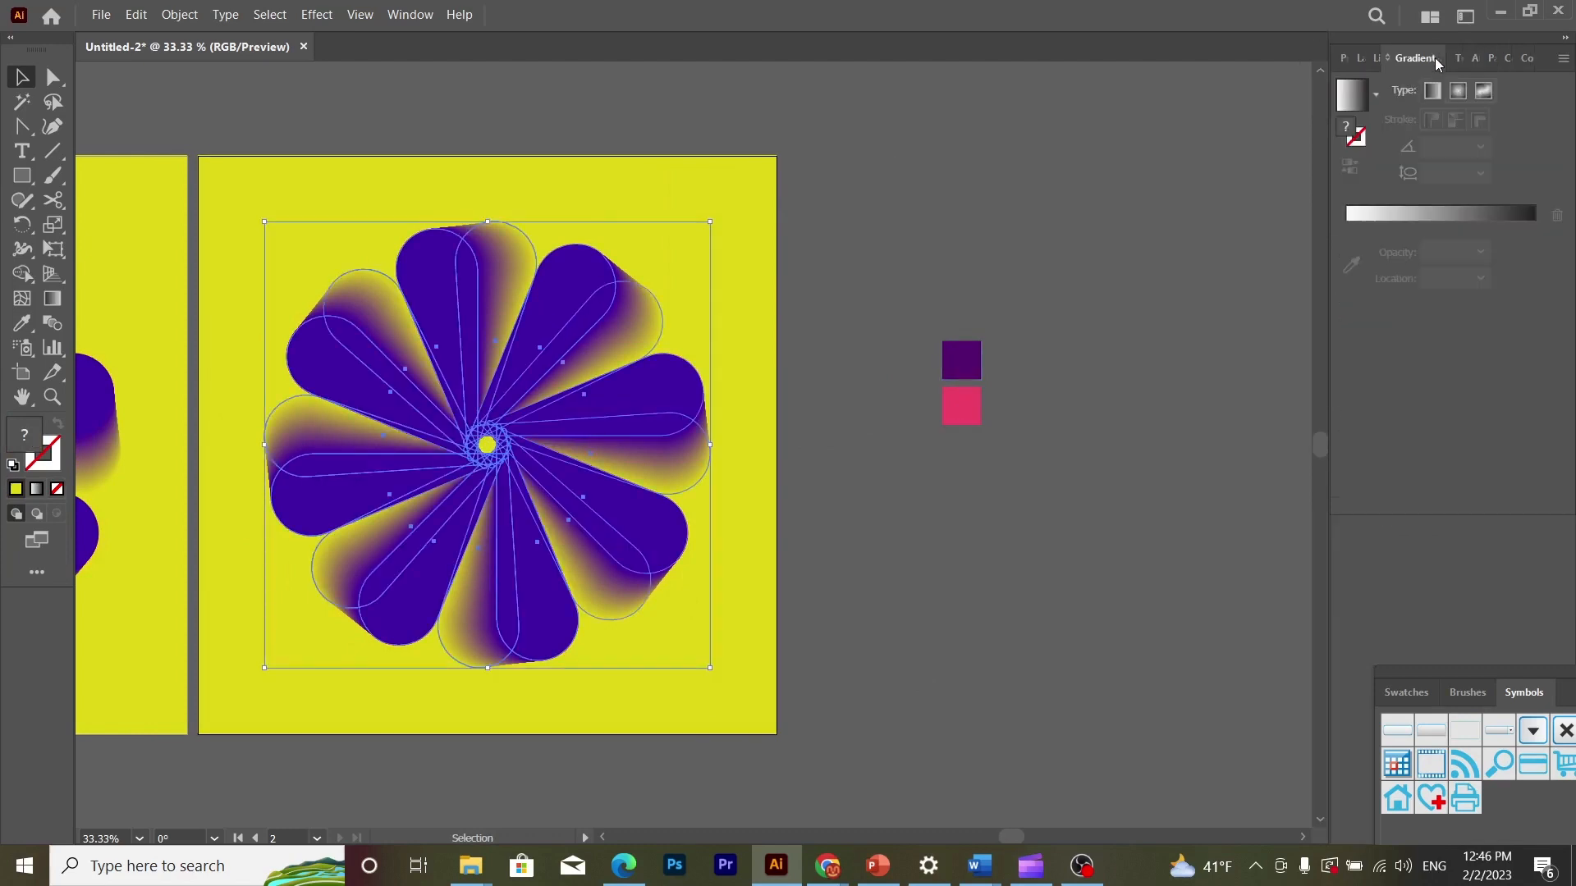
click(1352, 97)
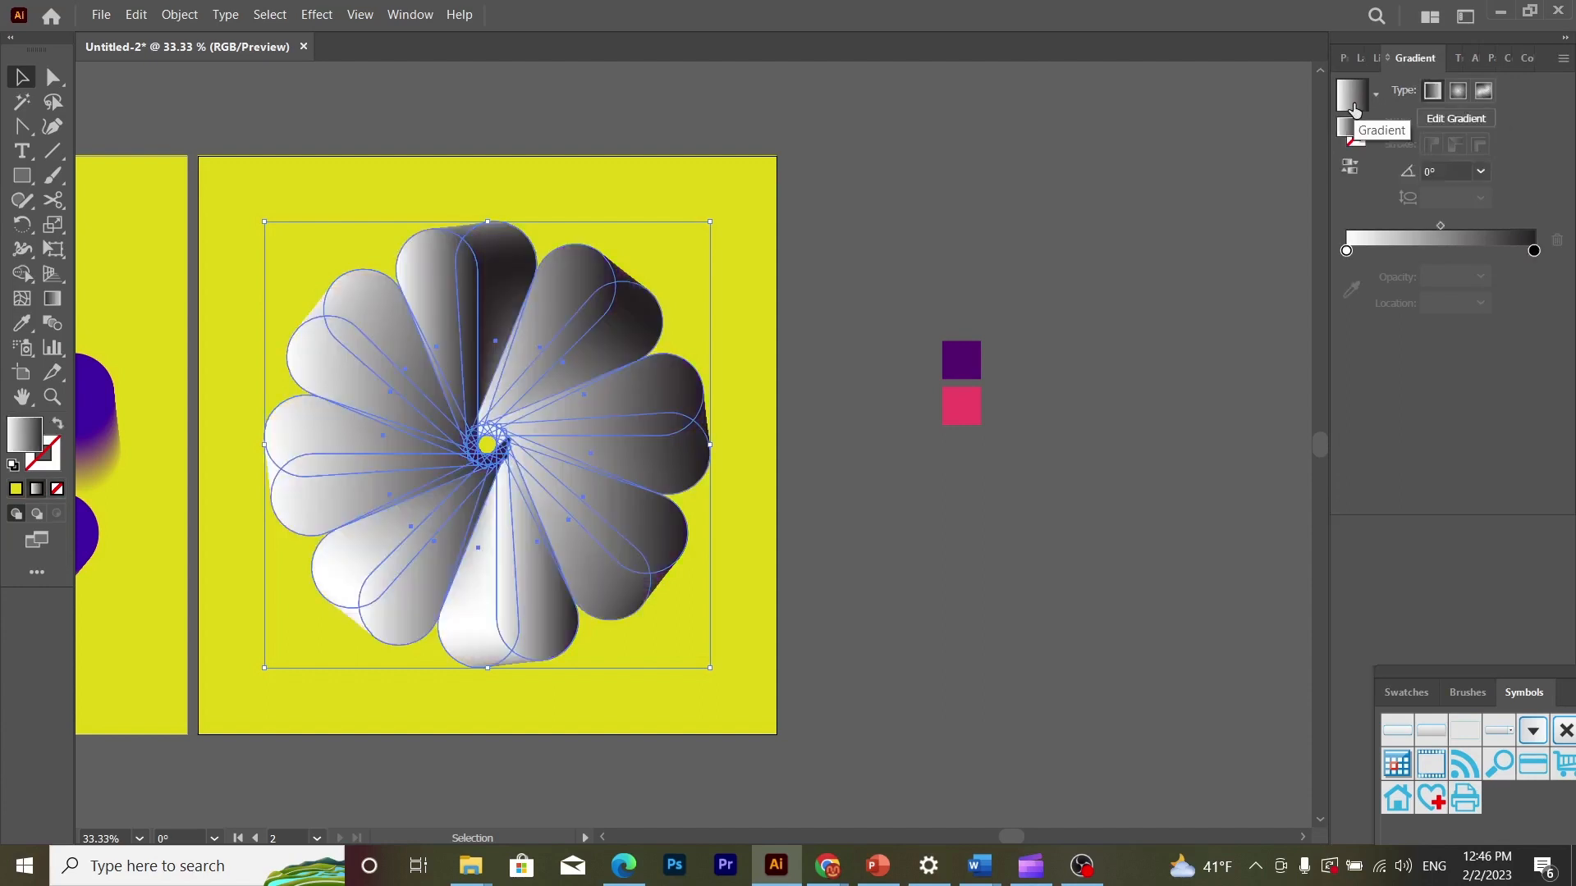
click(1459, 91)
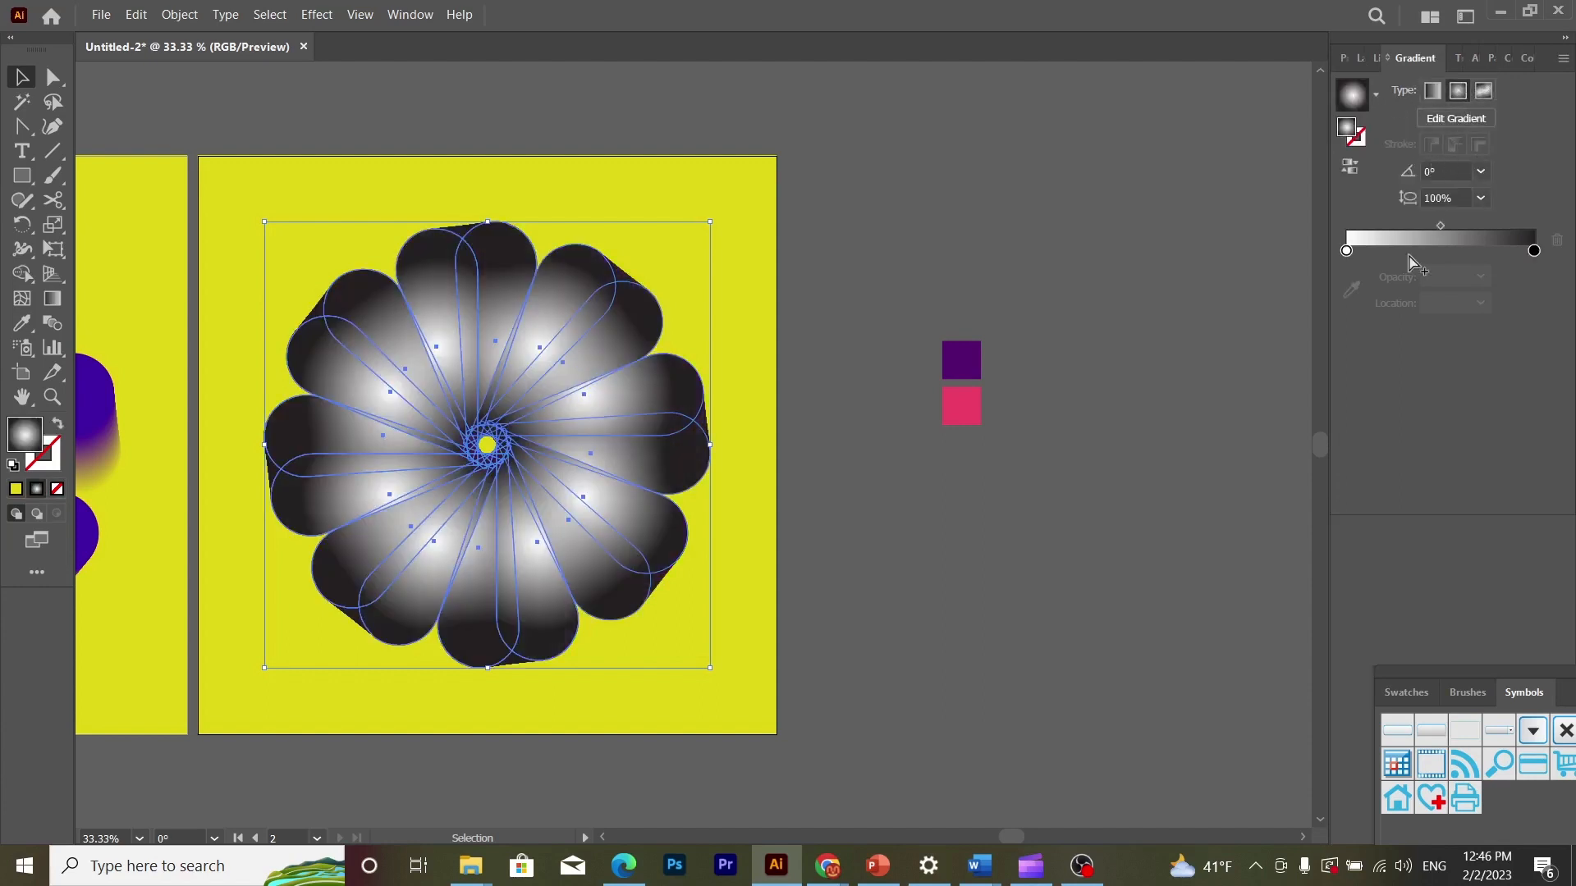
- Colour the flower gradient's first stop with the pink swatch and its last stop with the dark purple swatch
click(1347, 251)
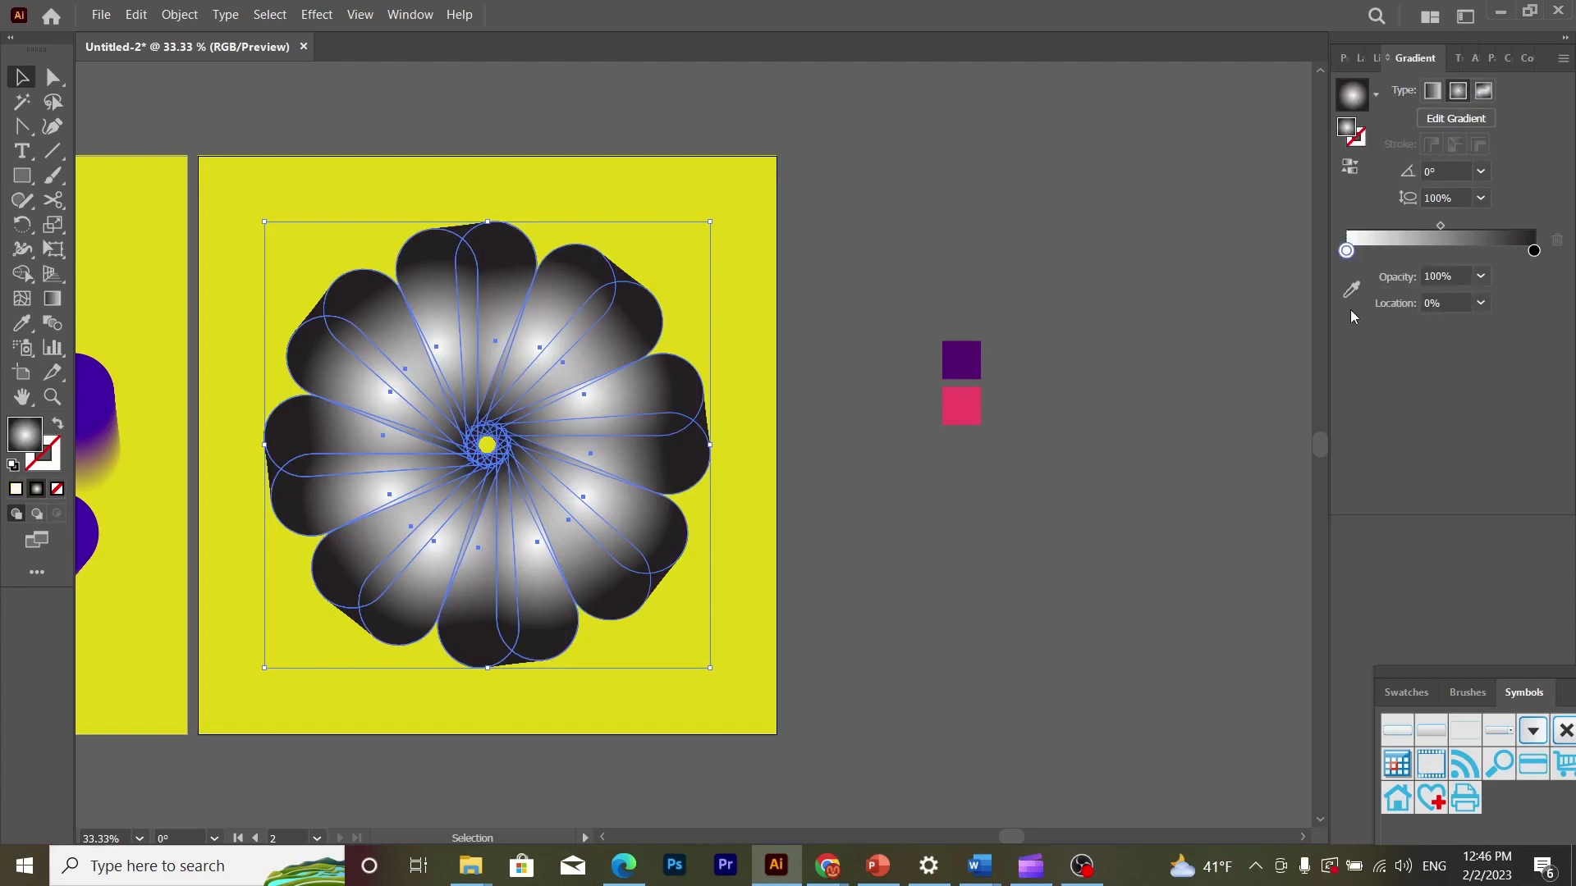
click(1350, 289)
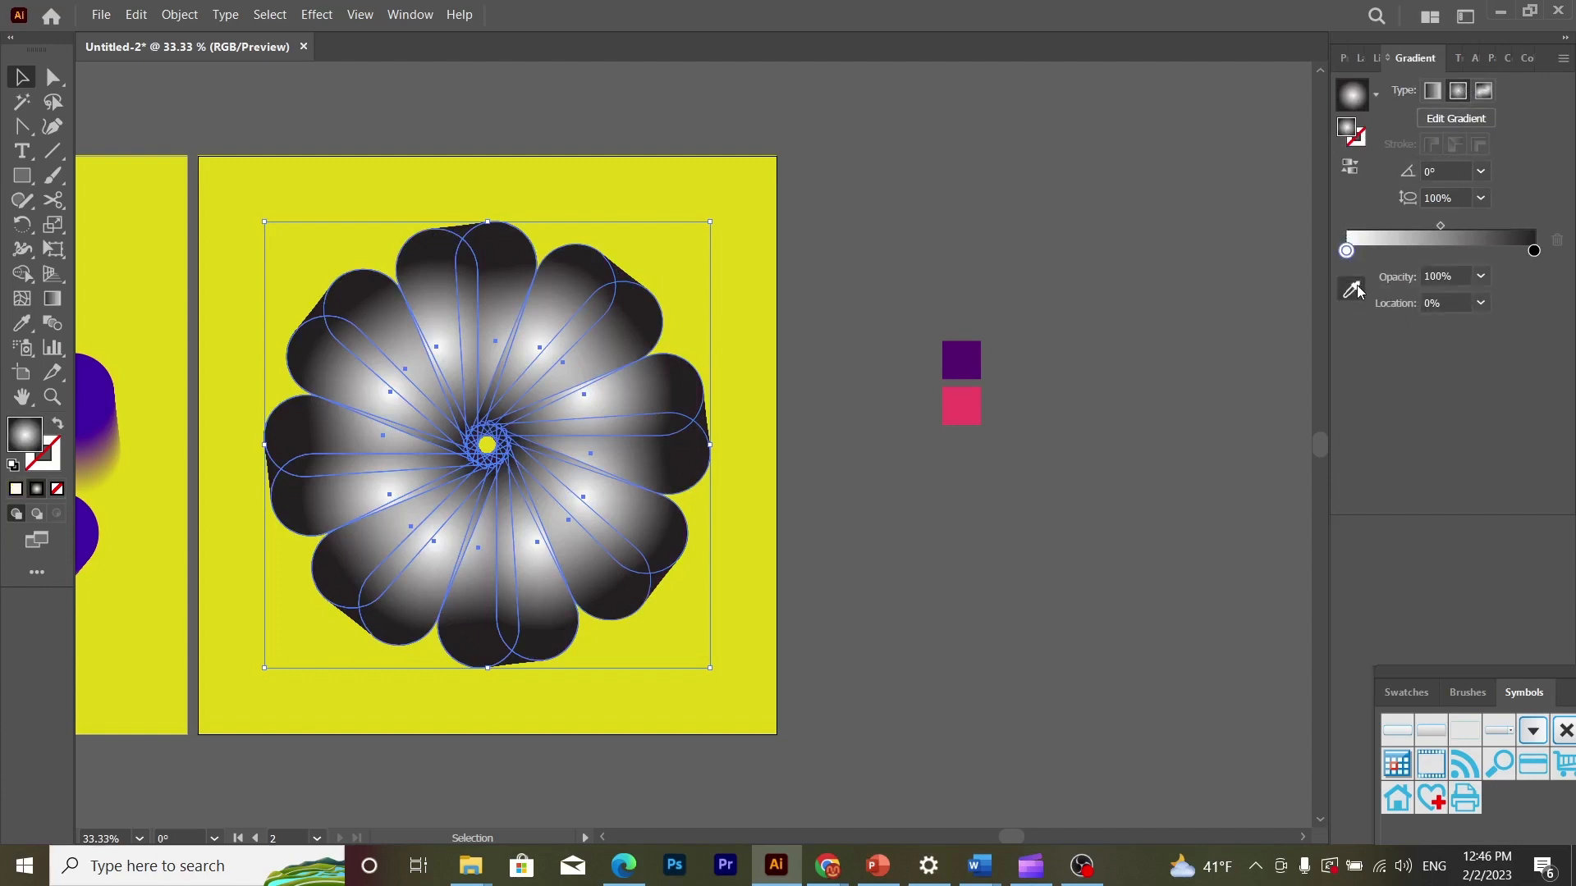
click(961, 405)
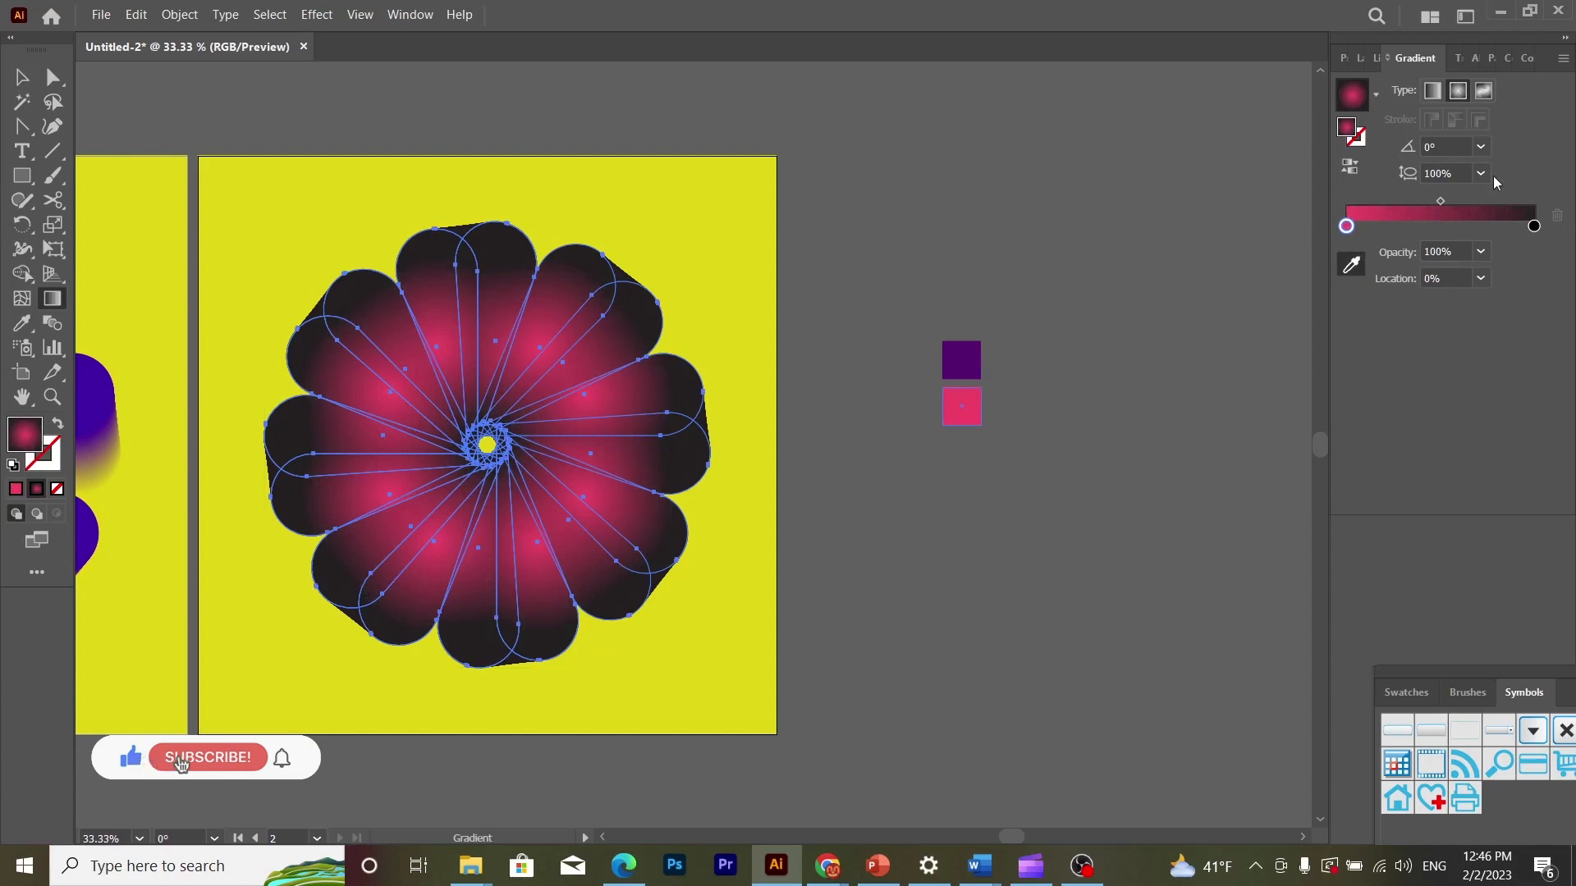
click(1534, 227)
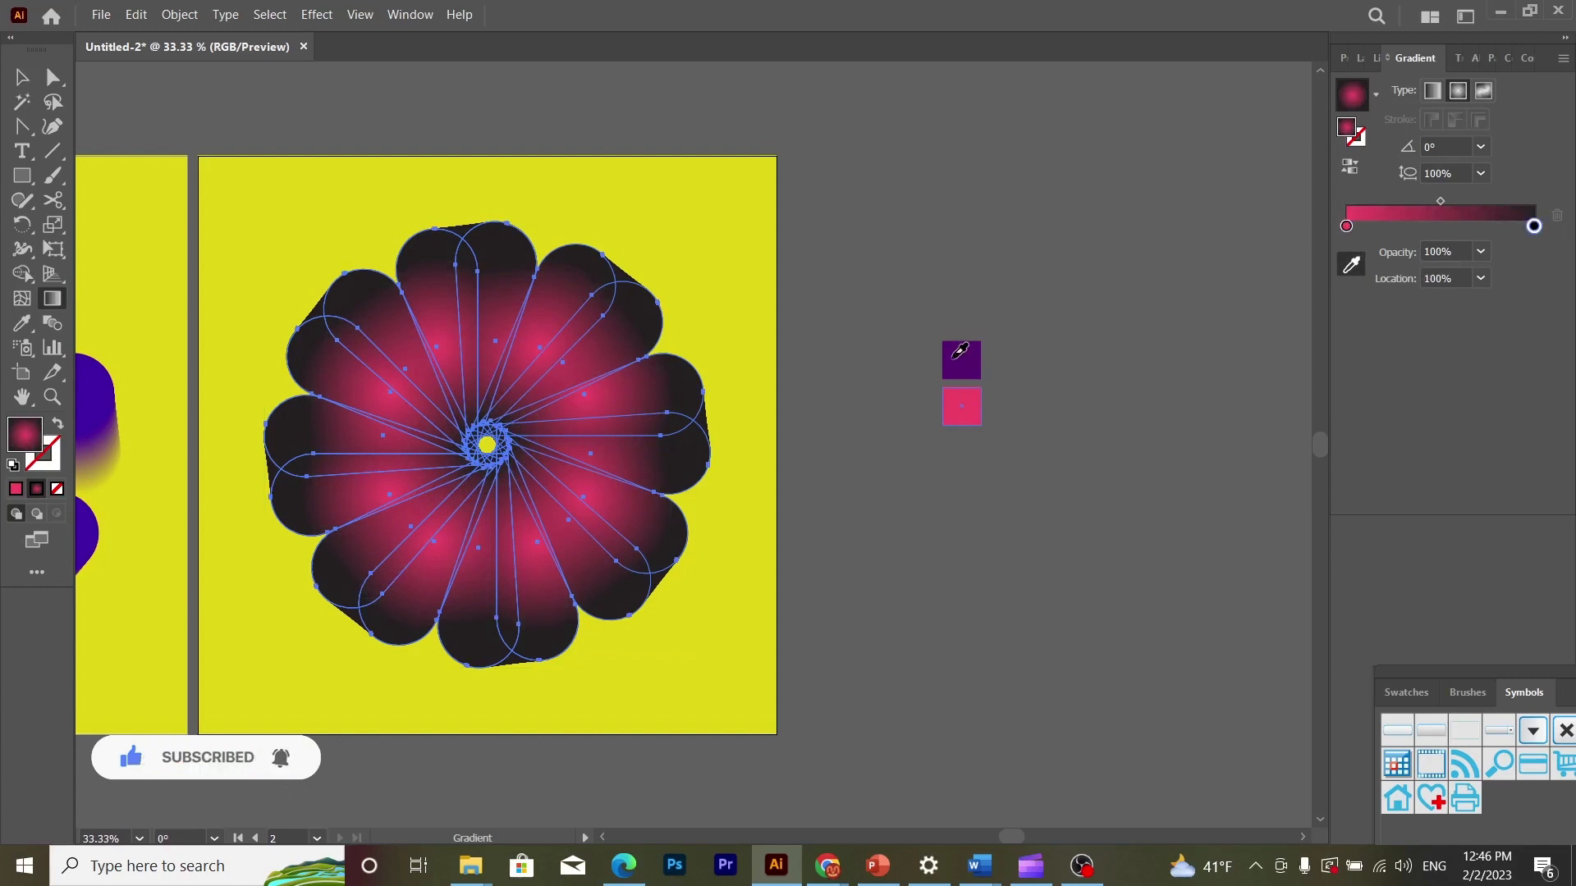
click(960, 352)
click(23, 76)
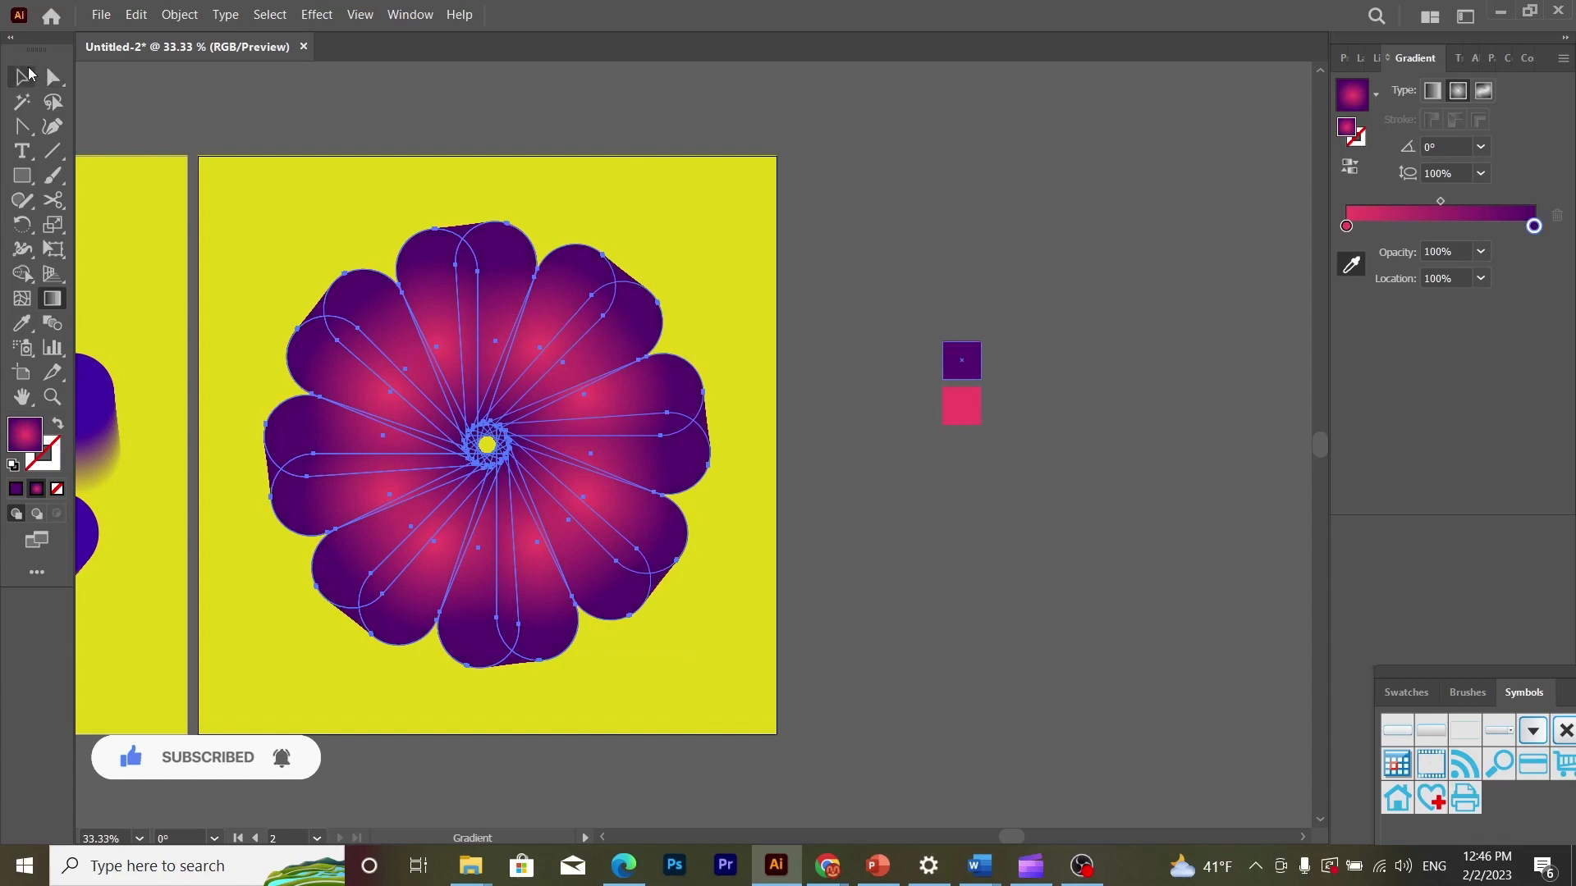
- Apply the pink-to-purple radial gradient to the second artboard's background square and reverse its direction
click(294, 161)
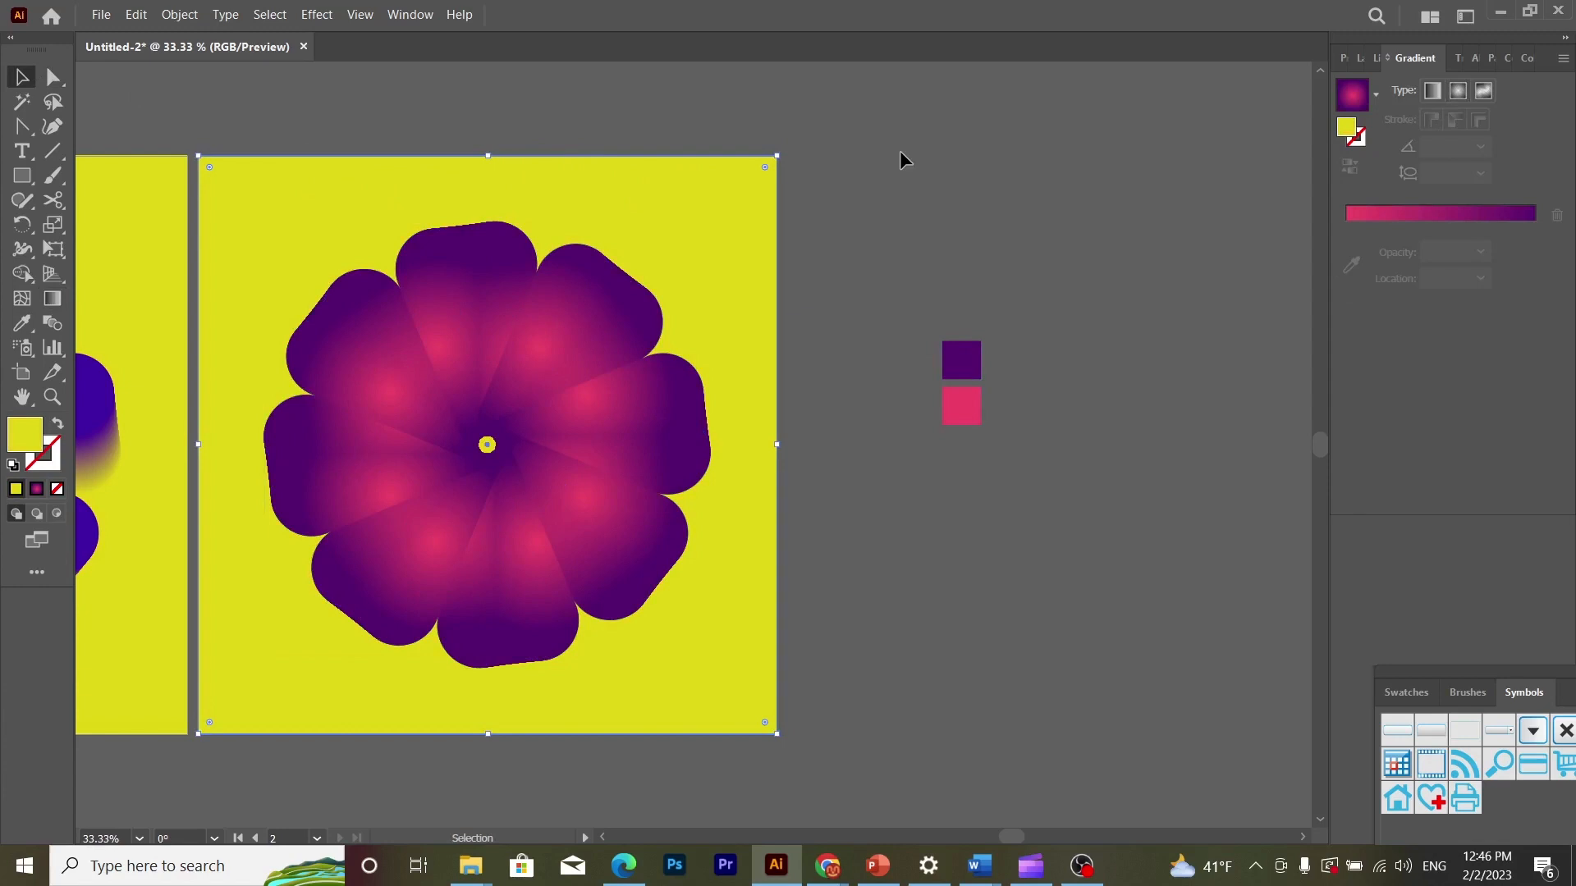
click(1350, 100)
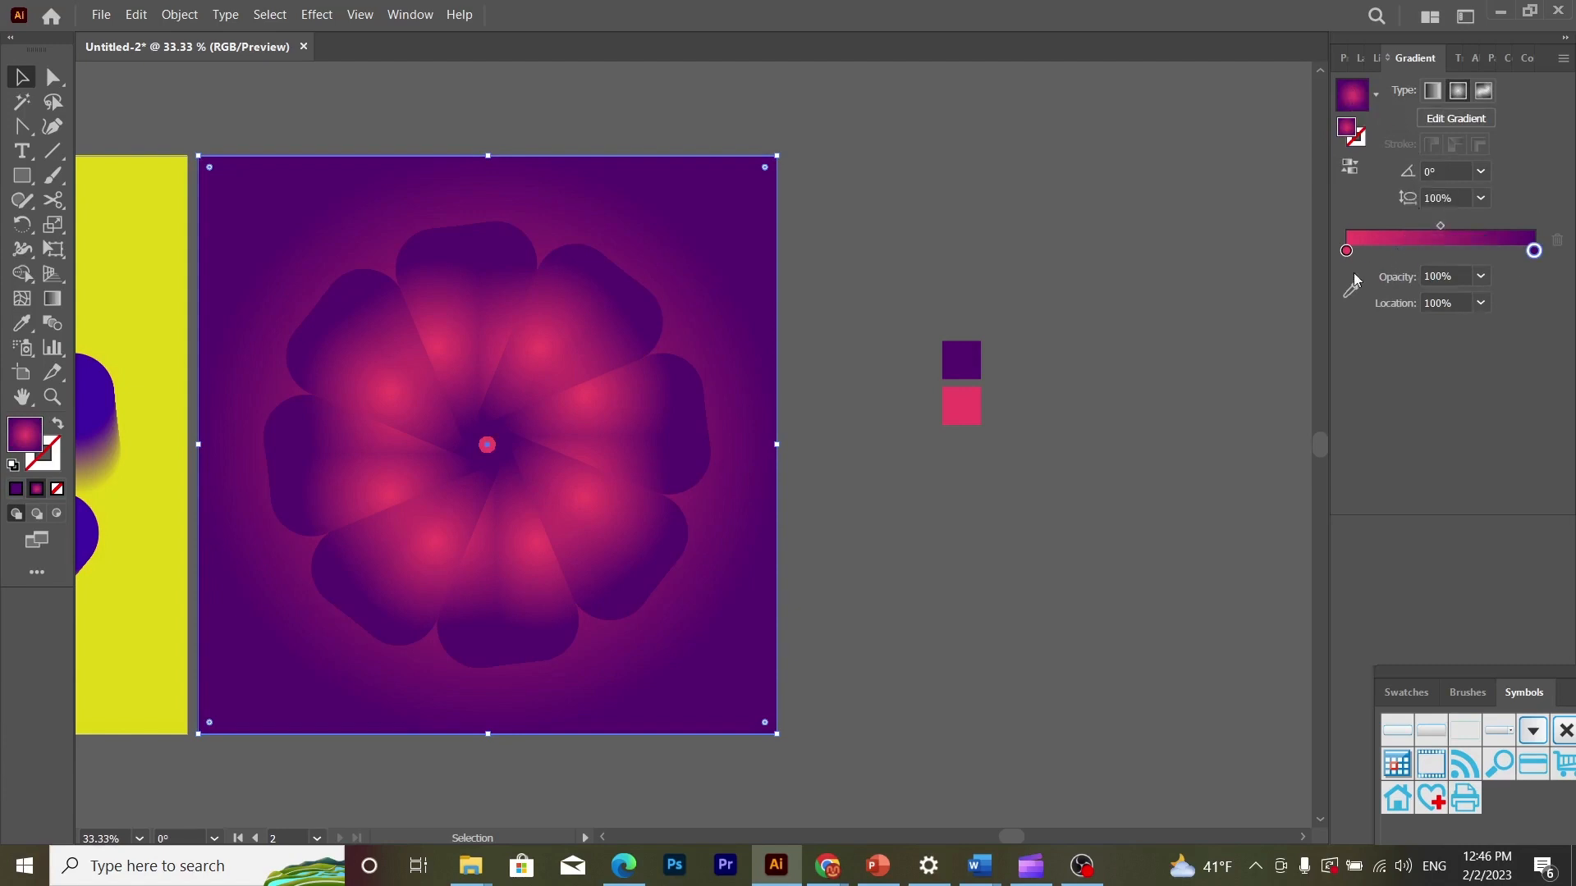
click(1345, 250)
click(1352, 295)
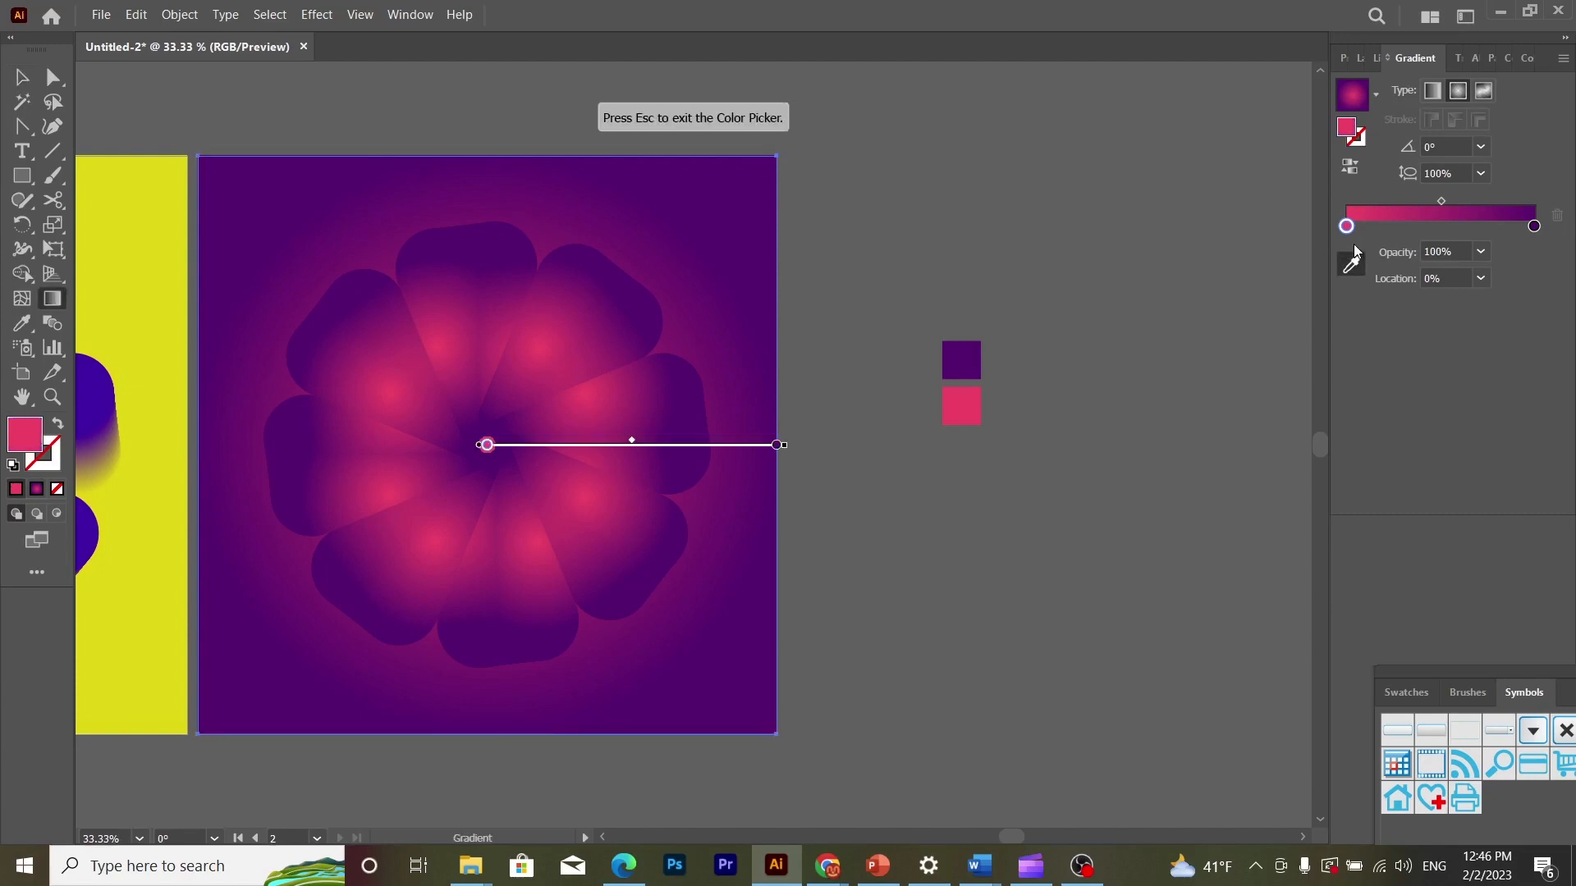
click(1349, 167)
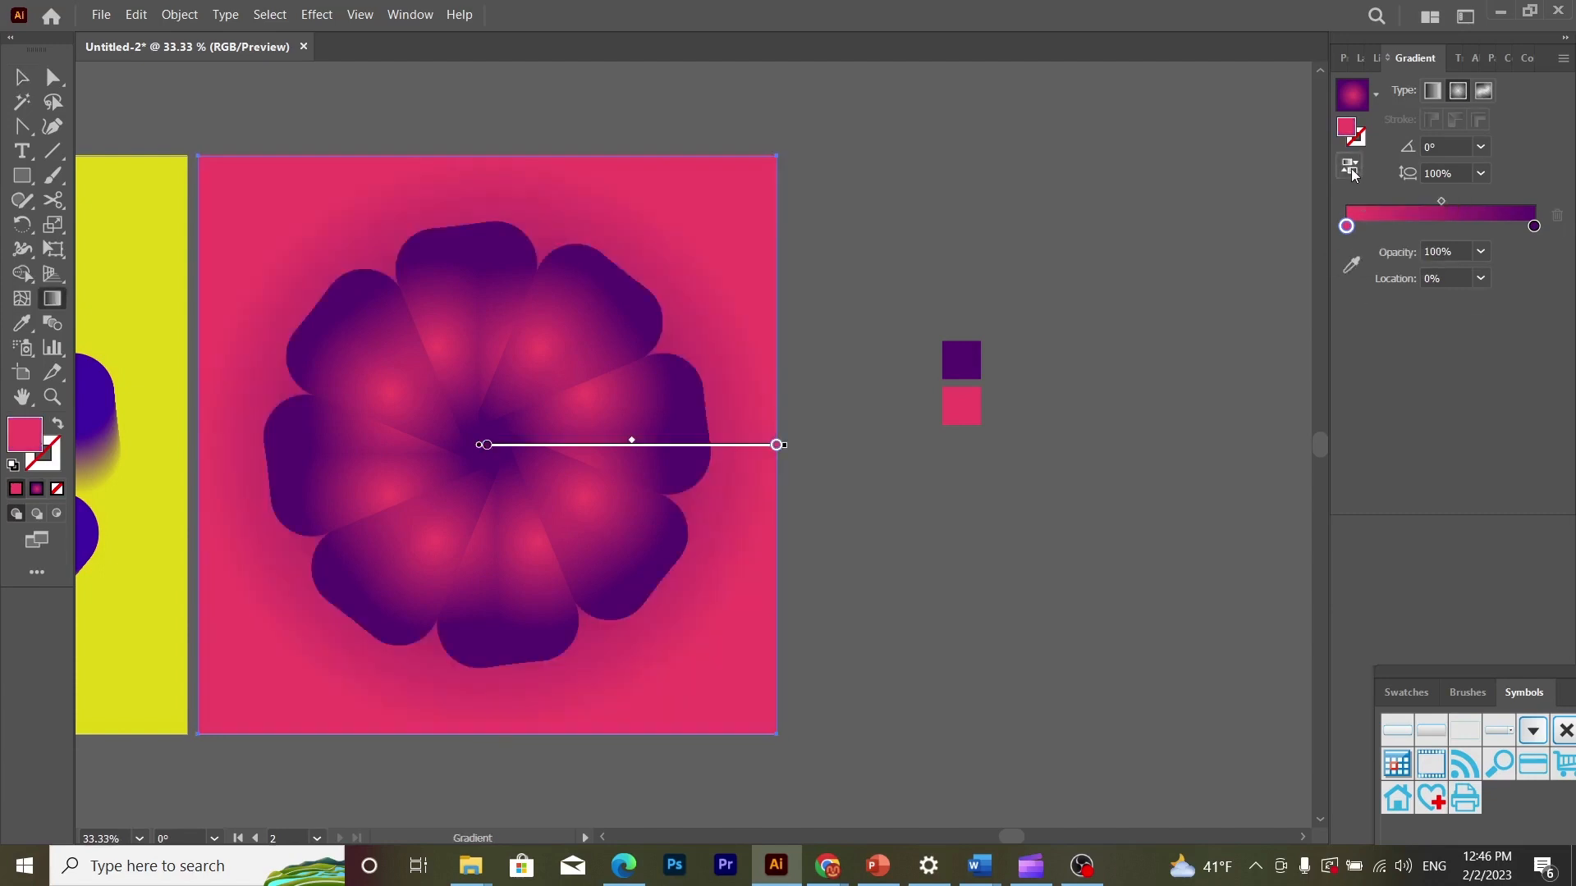
- Shift the midpoint of the second artboard background's radial gradient towards the pink stop, to a location of about 67%
click(21, 77)
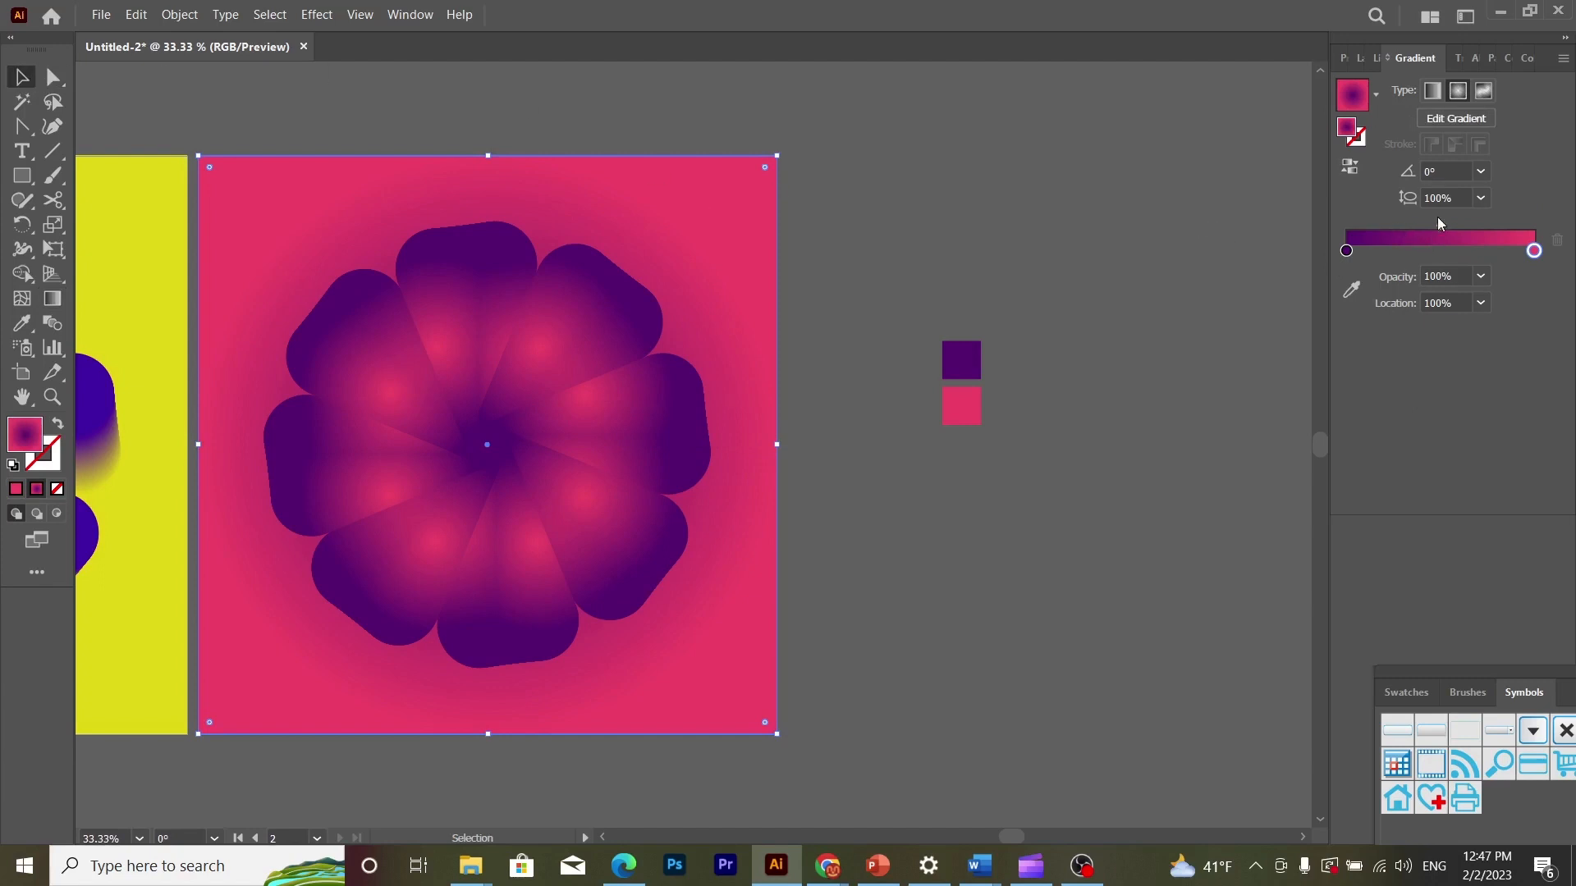
drag(1441, 225, 1476, 224)
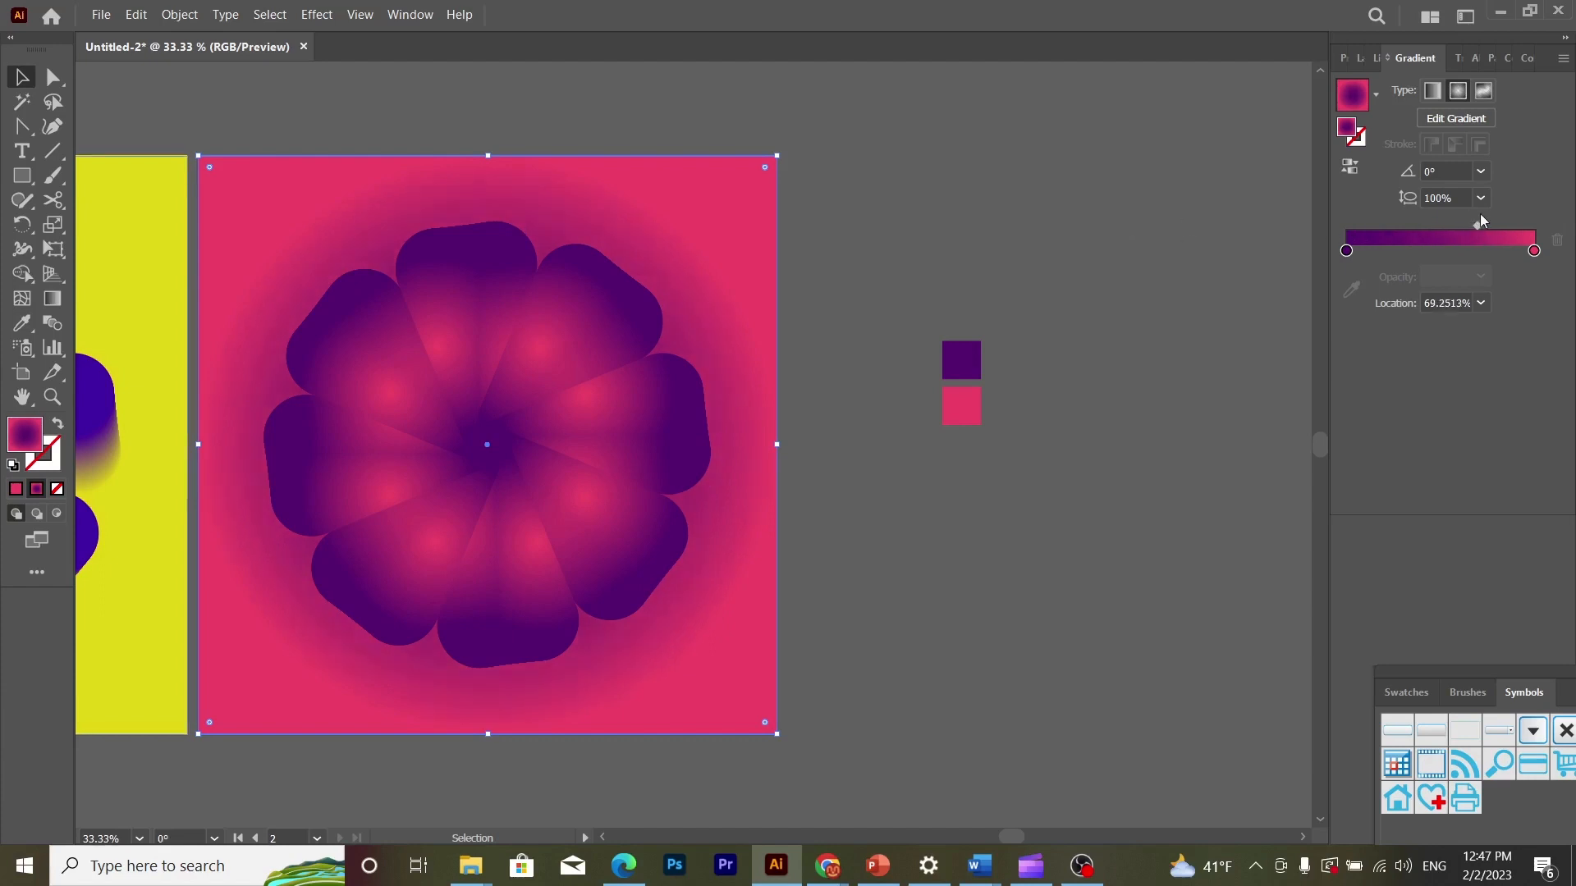
drag(1477, 225, 1472, 225)
click(583, 81)
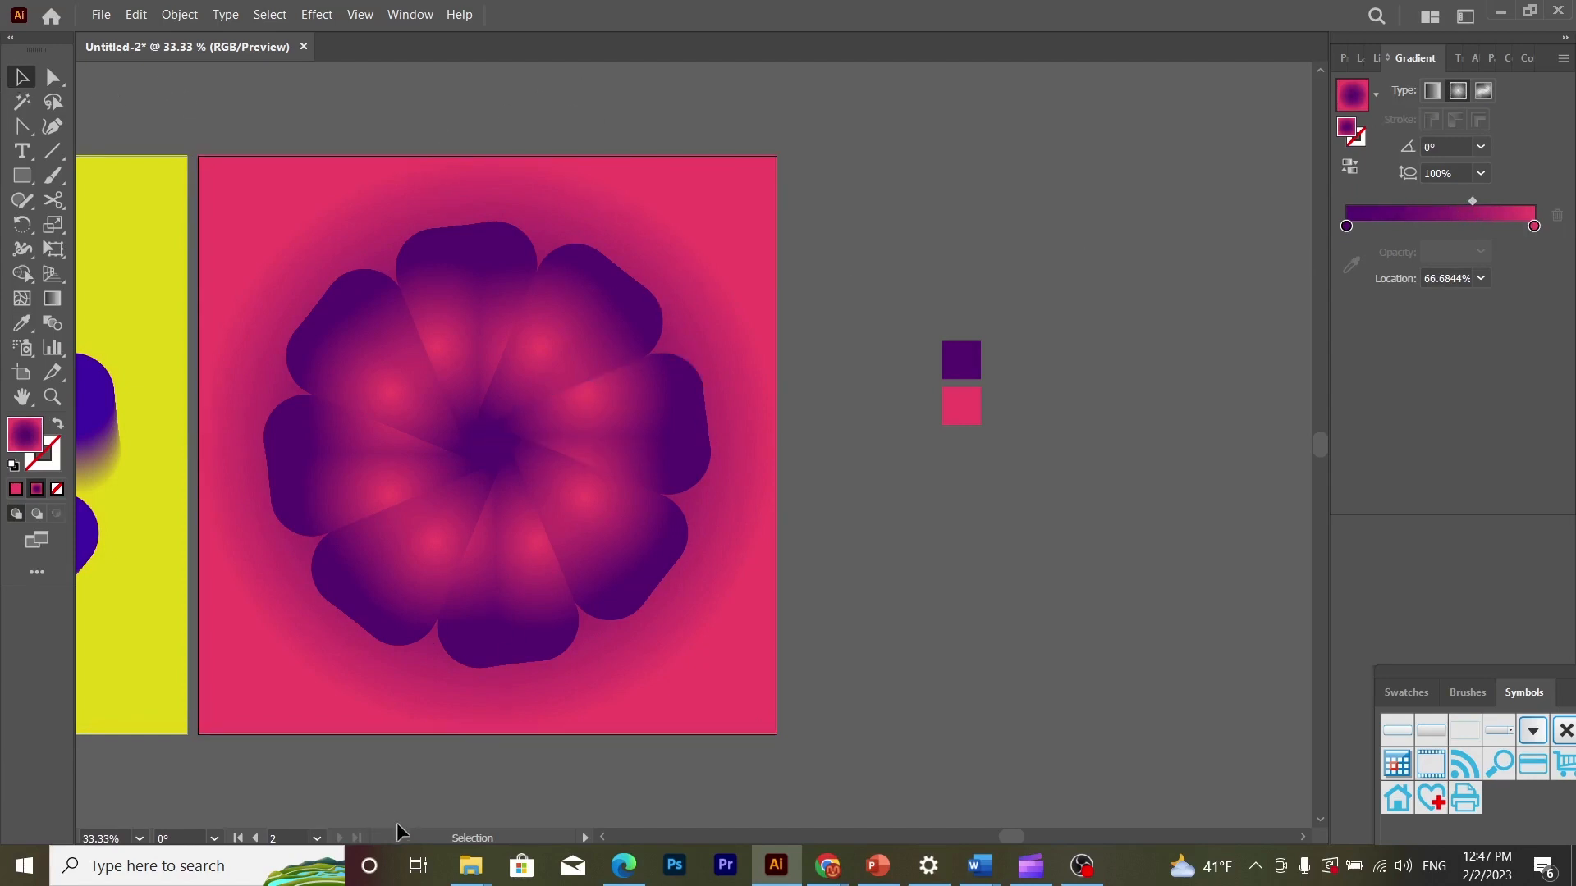
- Check the flower on the second artboard and compare the yellow and pink logo variations side by side
click(624, 414)
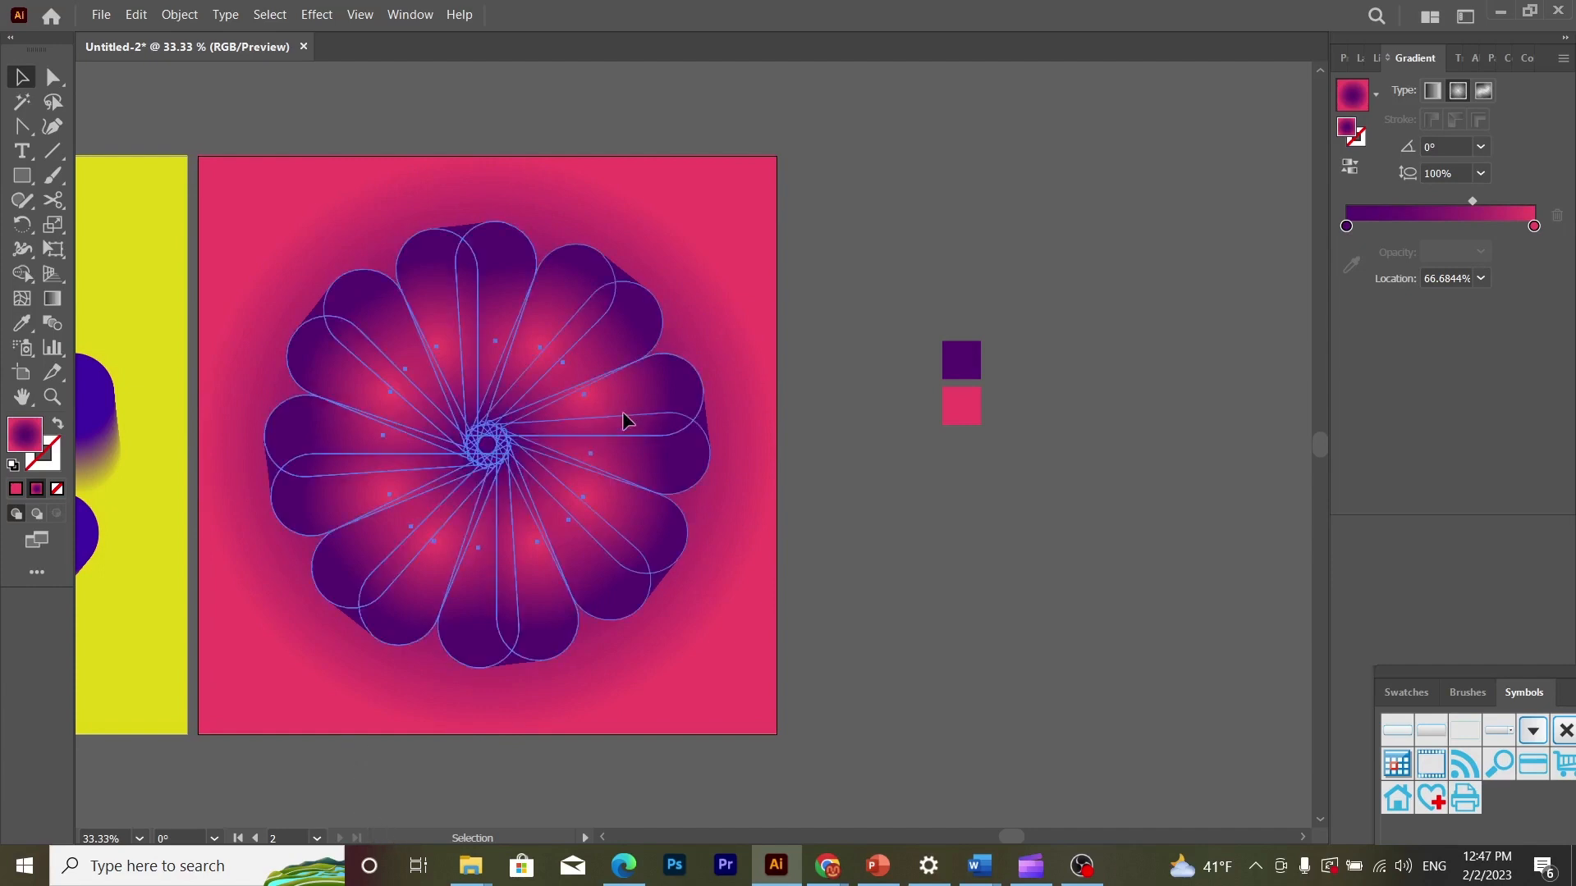
click(864, 244)
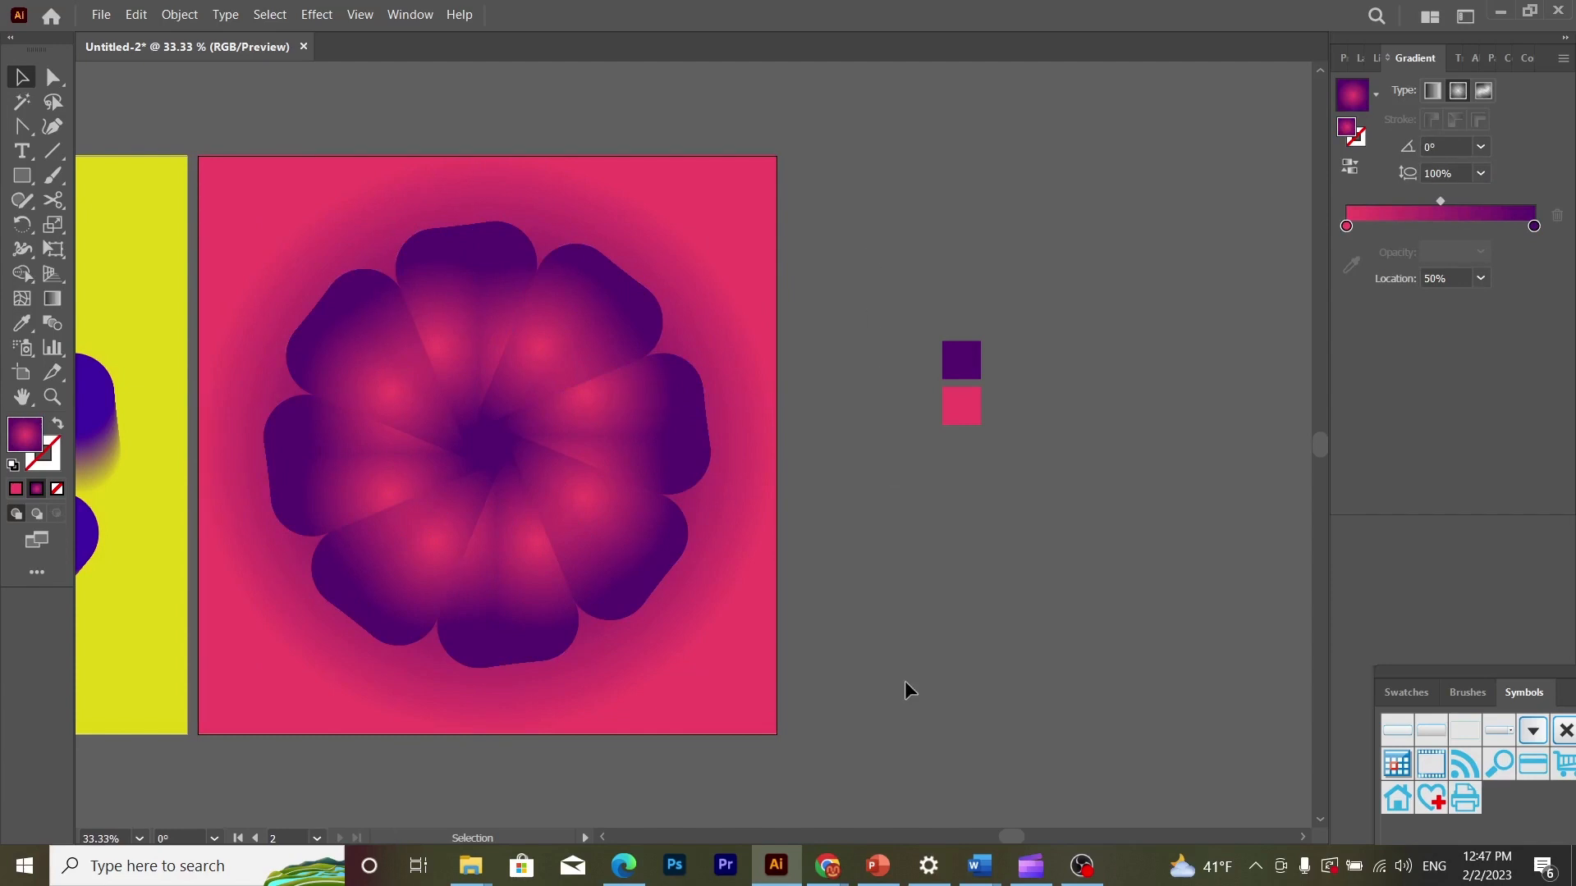
drag(1016, 834, 978, 819)
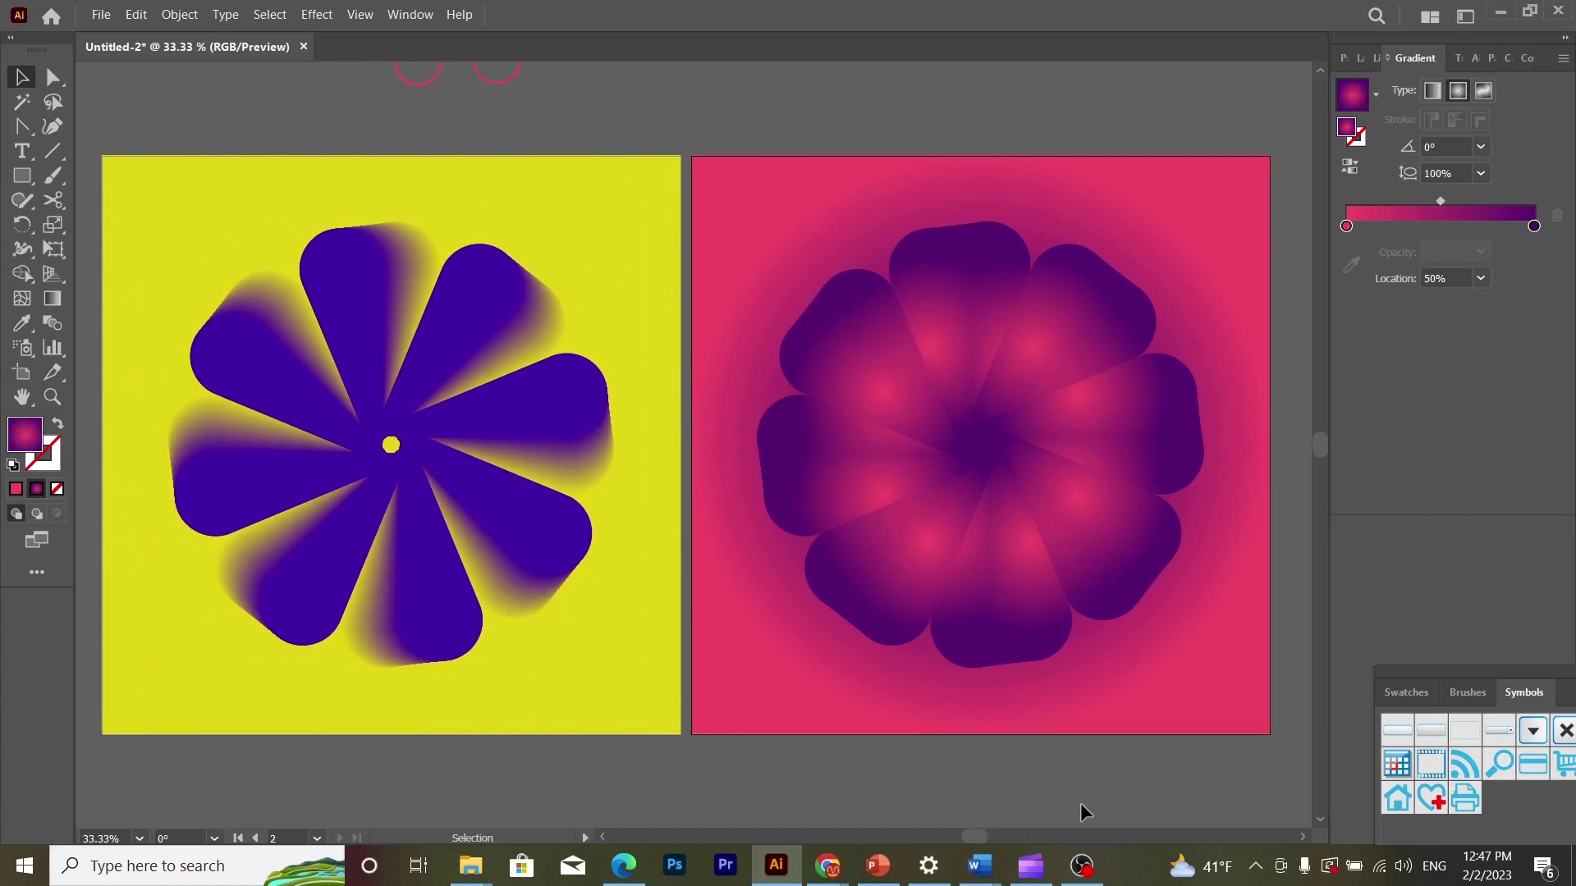
key(ctrl+minus)
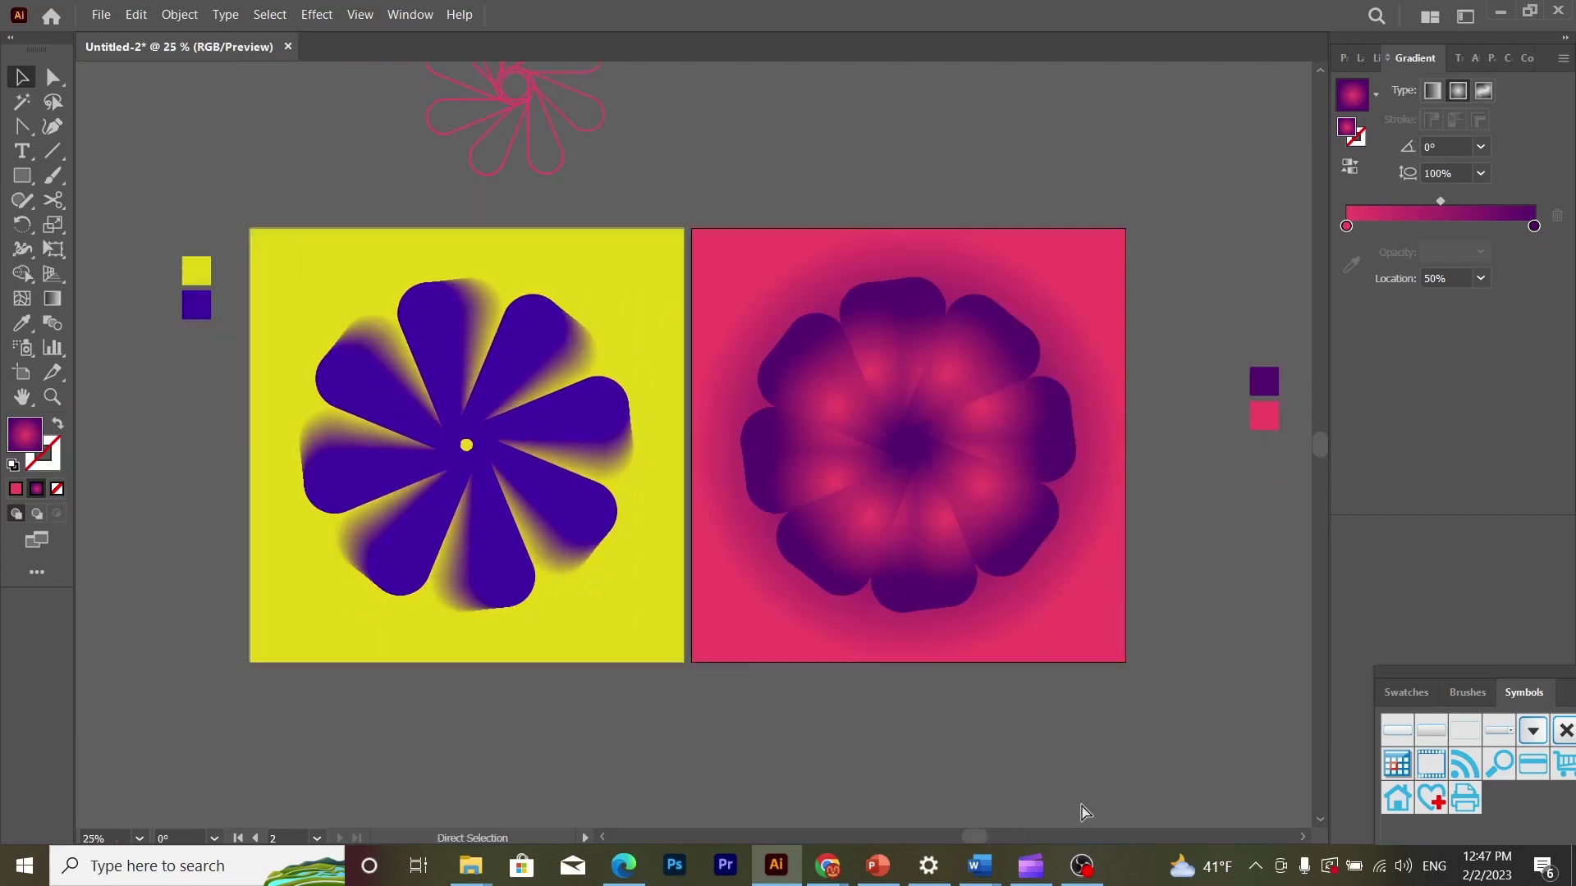
key(ctrl+minus)
key(ctrl+plus)
key(ctrl+plus)
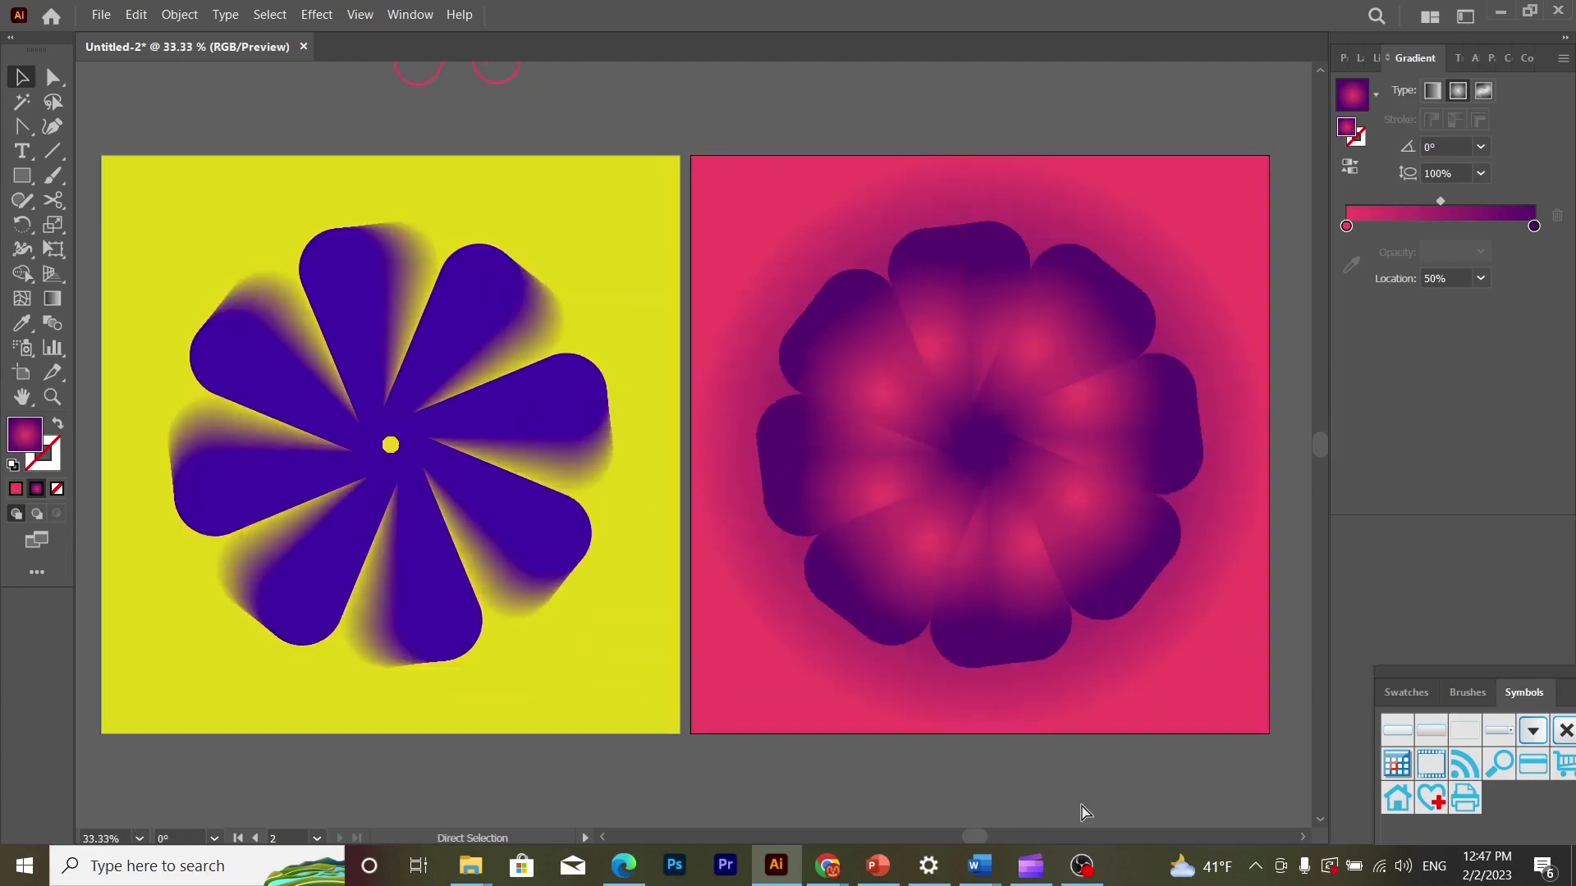